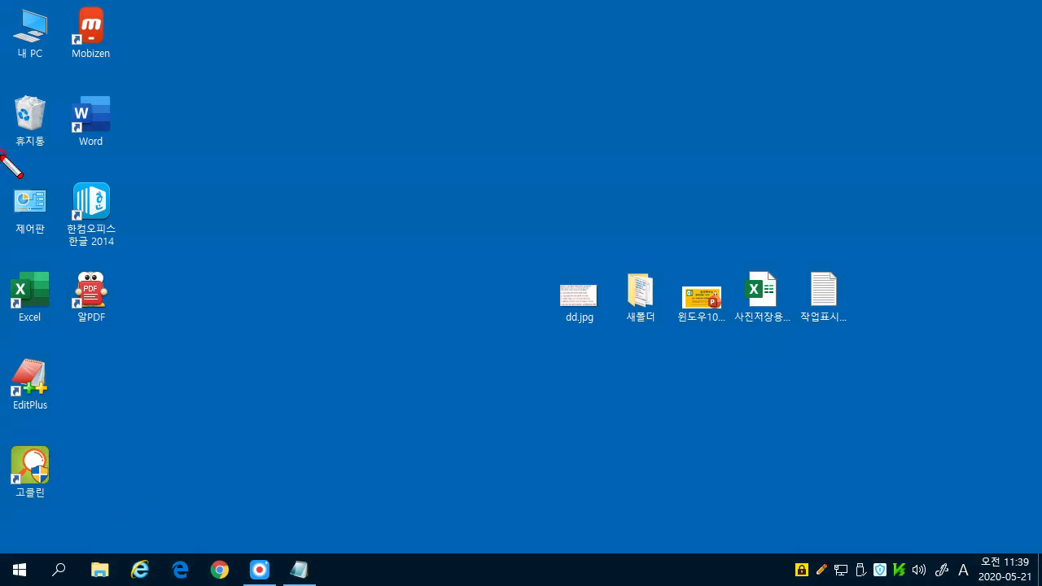
pyautogui.moveTo(2, 2); pyautogui.dragTo(1026, 534)
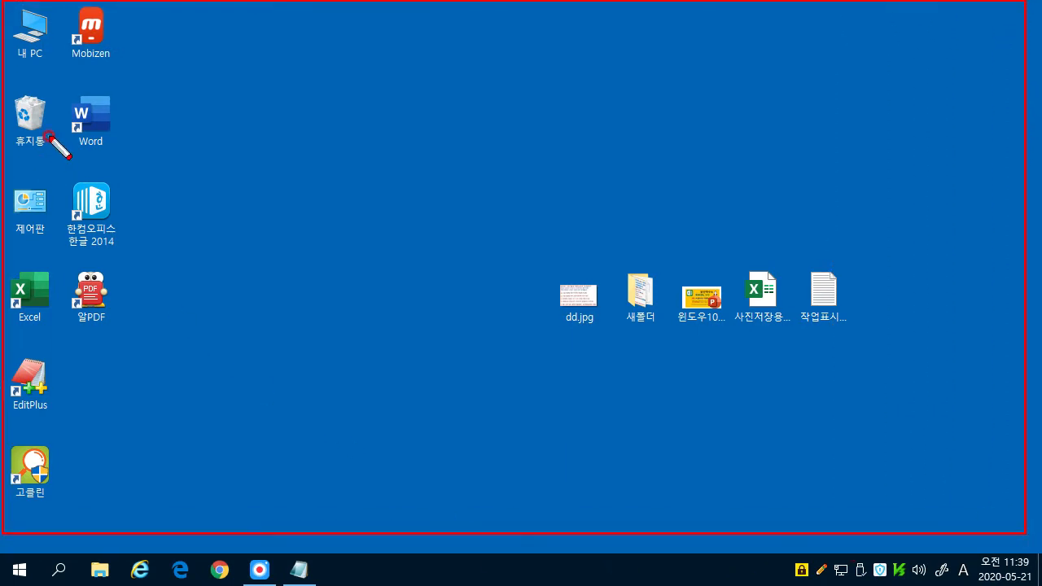
pyautogui.moveTo(60, 6); pyautogui.dragTo(138, 368)
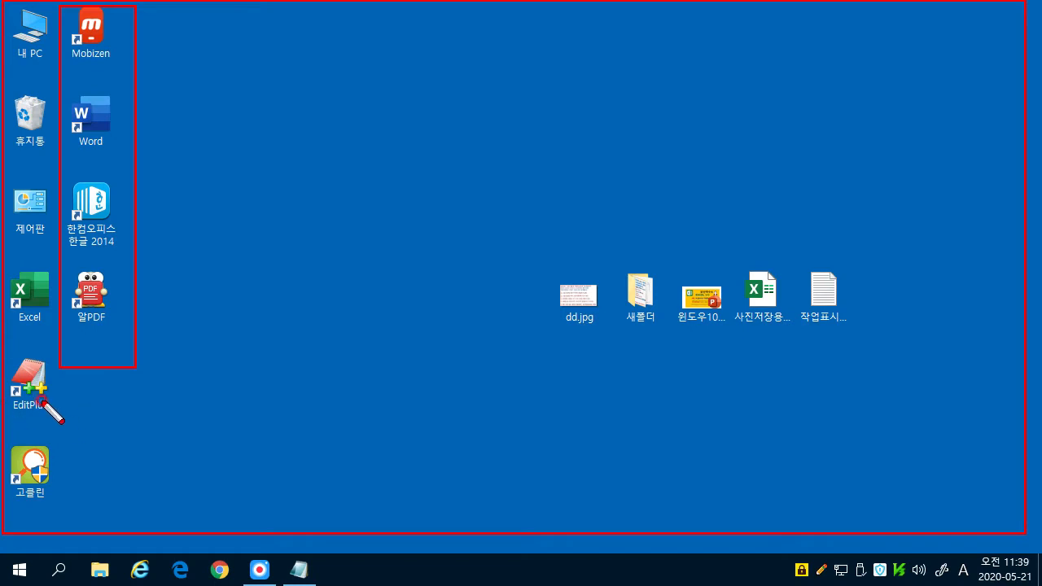
pyautogui.press('Escape')
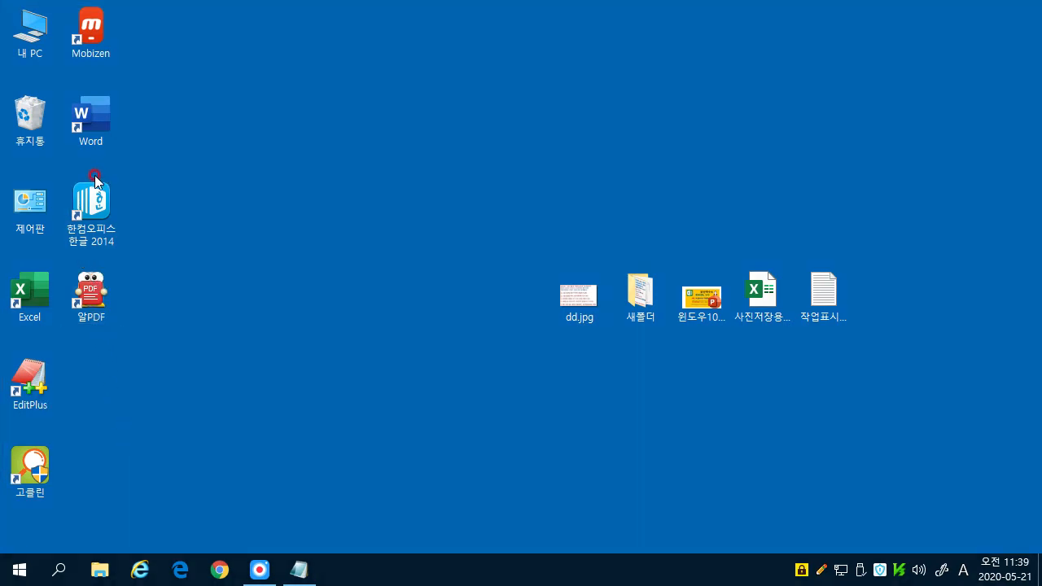
# Step: Launch EditPlus from its desktop shortcut and minimize its window
pyautogui.doubleClick(30, 391)
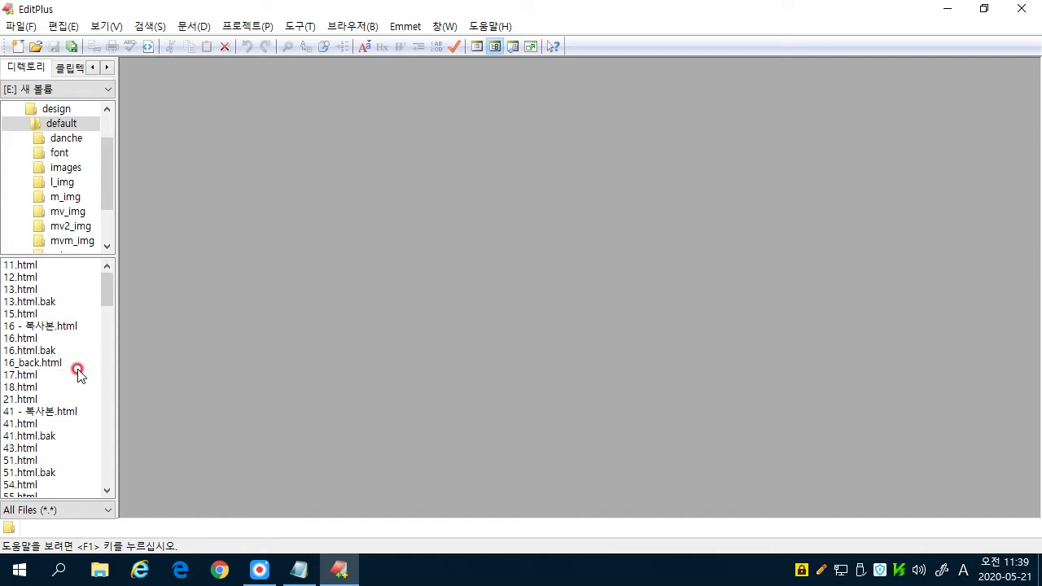
pyautogui.click(947, 8)
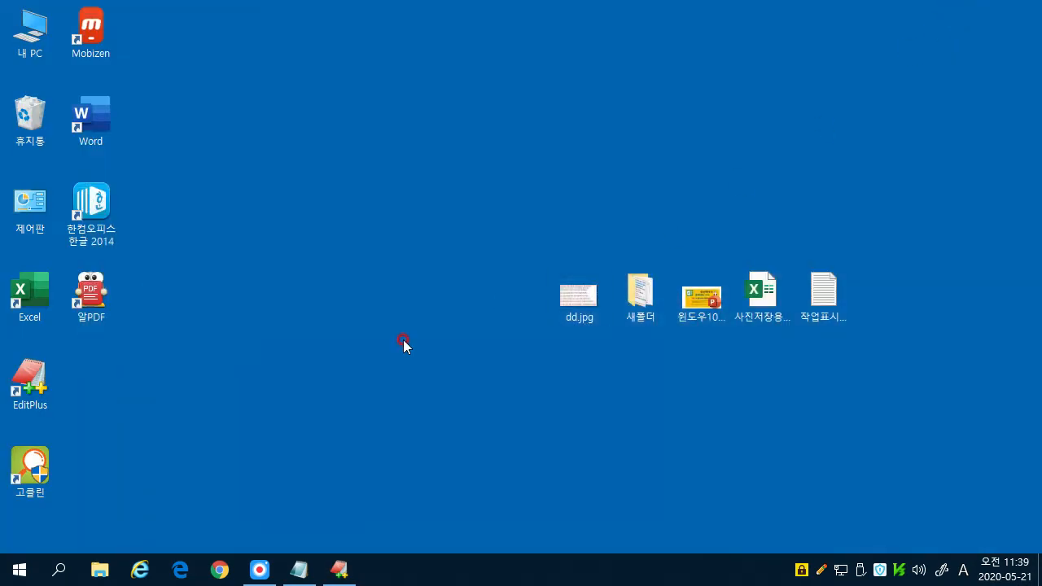
pyautogui.doubleClick(33, 295)
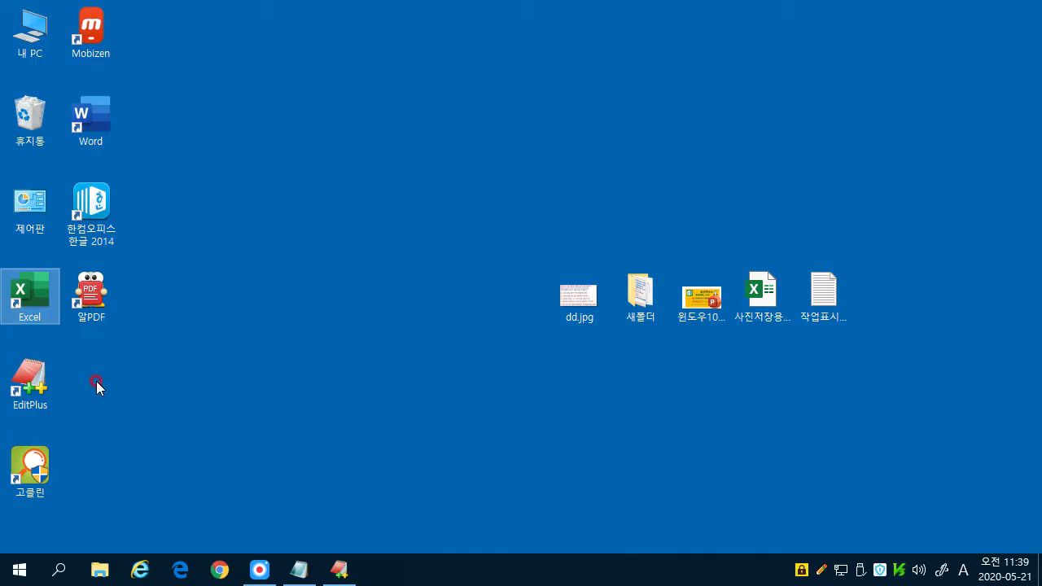
# Step: Open the Start menu to examine its app list and tile area, and close it again
pyautogui.click(19, 572)
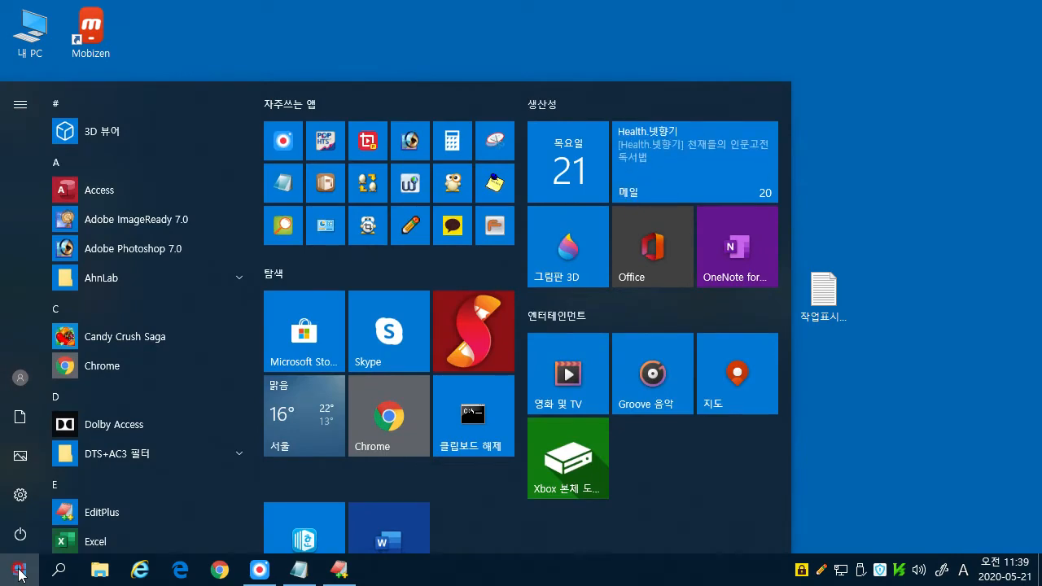
pyautogui.moveTo(2, 86); pyautogui.dragTo(790, 553)
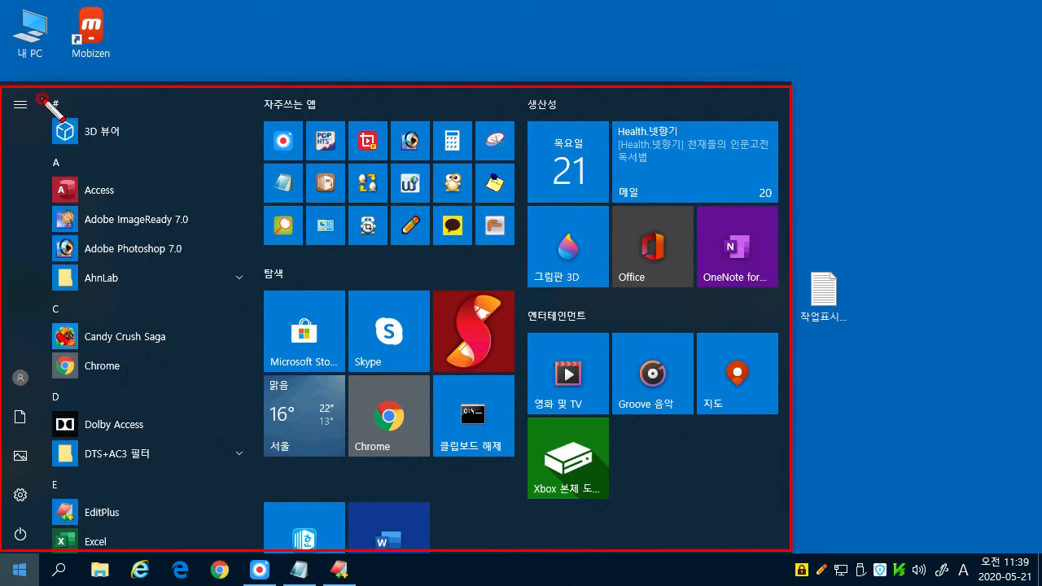
pyautogui.moveTo(42, 98); pyautogui.dragTo(191, 542)
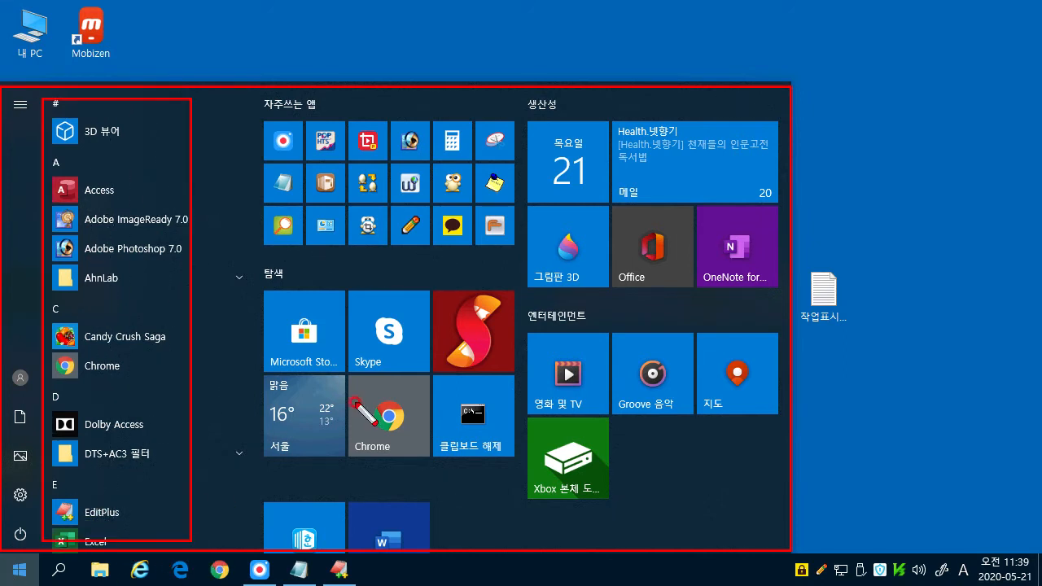
pyautogui.moveTo(246, 92); pyautogui.dragTo(785, 548)
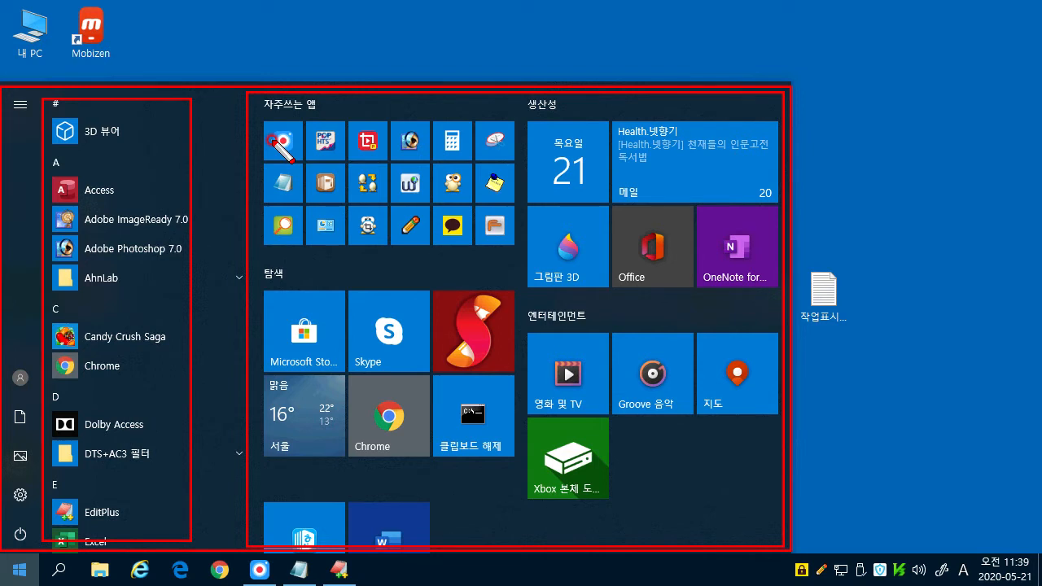
pyautogui.press('Escape')
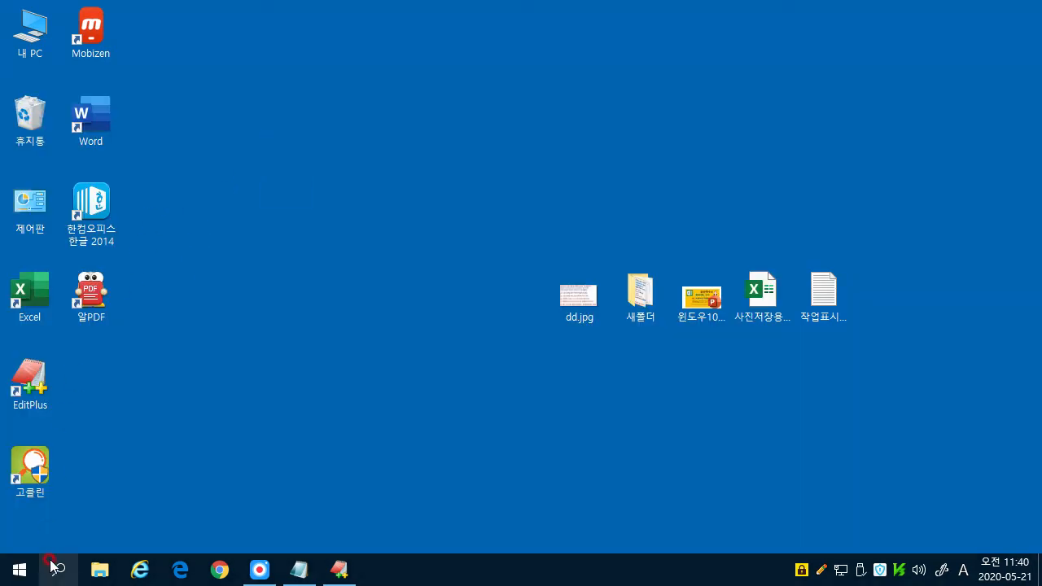
pyautogui.hotkey('ctrl', '2')
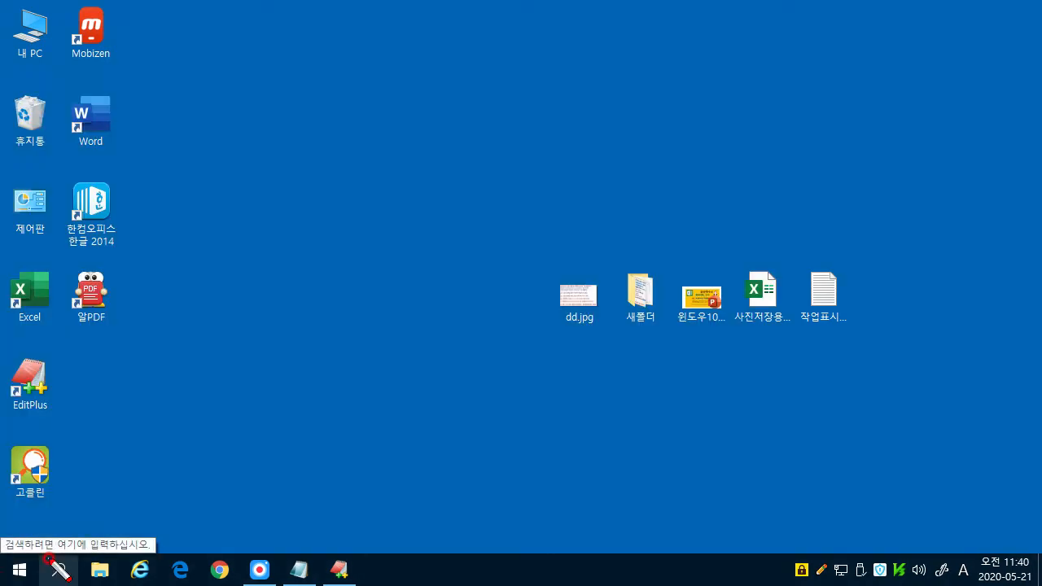
pyautogui.moveTo(2, 546); pyautogui.dragTo(1040, 585)
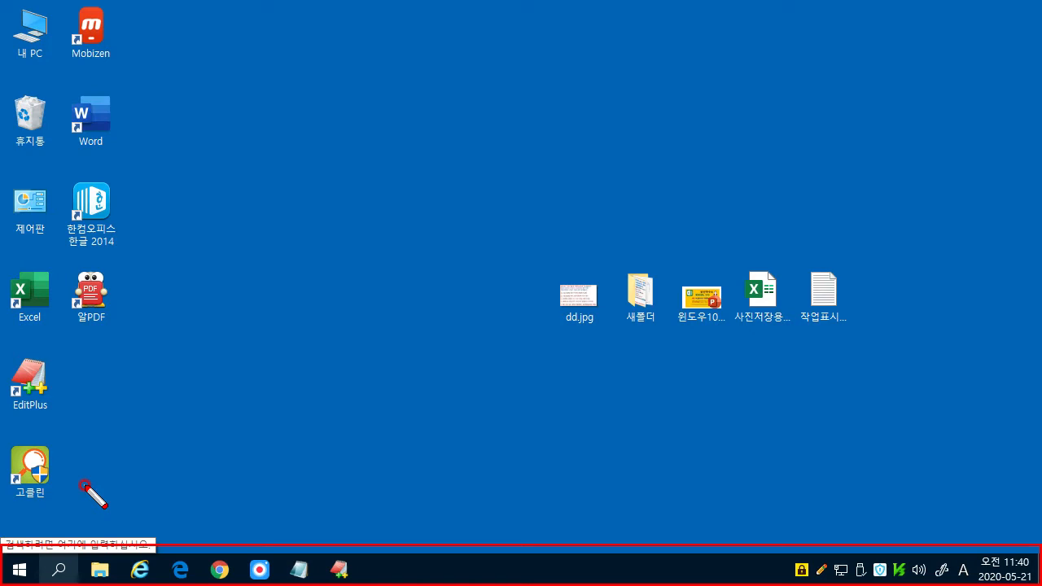
pyautogui.press('Escape')
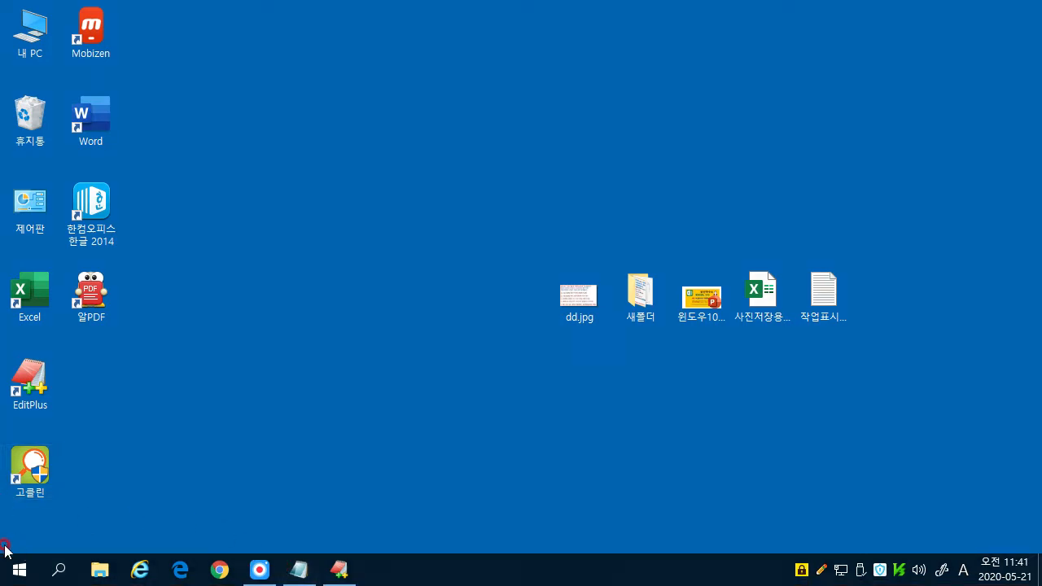
pyautogui.hotkey('ctrl', 'alt', 'd')
pyautogui.moveTo(4, 544)
pyautogui.mouseDown()
pyautogui.moveTo(17, 578)
pyautogui.moveTo(364, 583)
pyautogui.mouseUp()
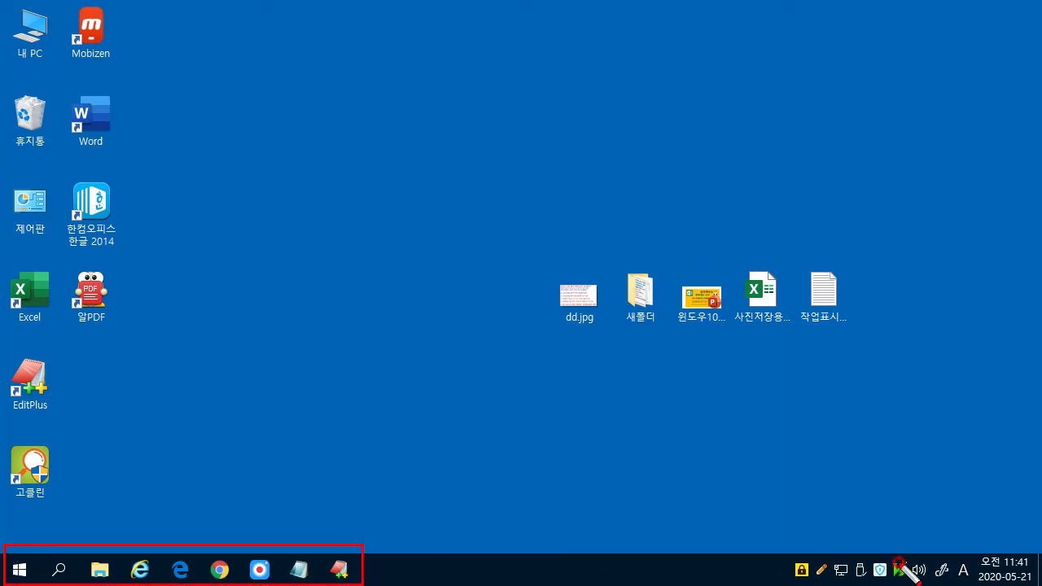
pyautogui.moveTo(775, 534)
pyautogui.mouseDown()
pyautogui.moveTo(803, 570)
pyautogui.moveTo(1037, 579)
pyautogui.mouseUp()
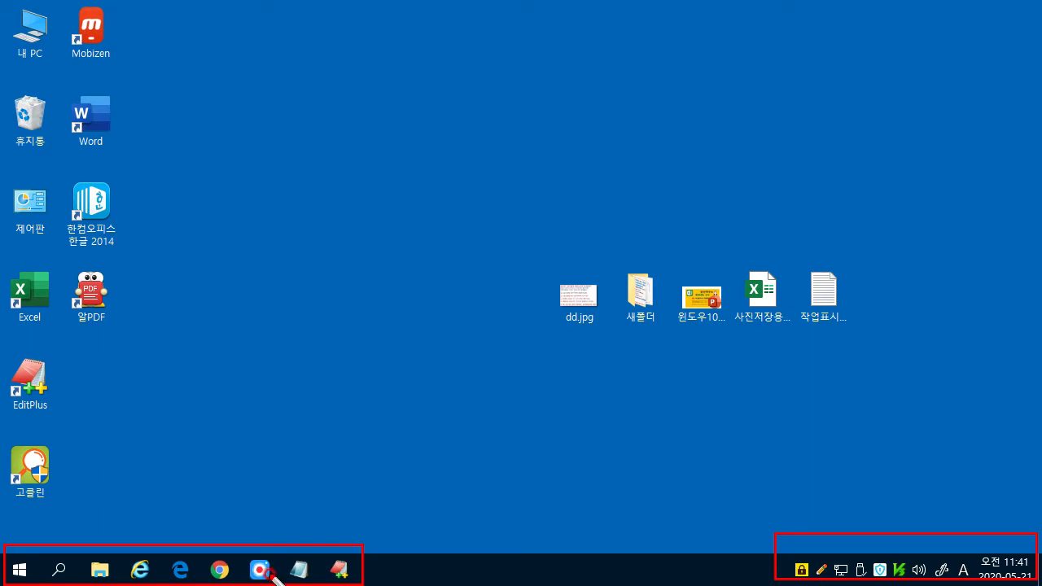
pyautogui.press('Escape')
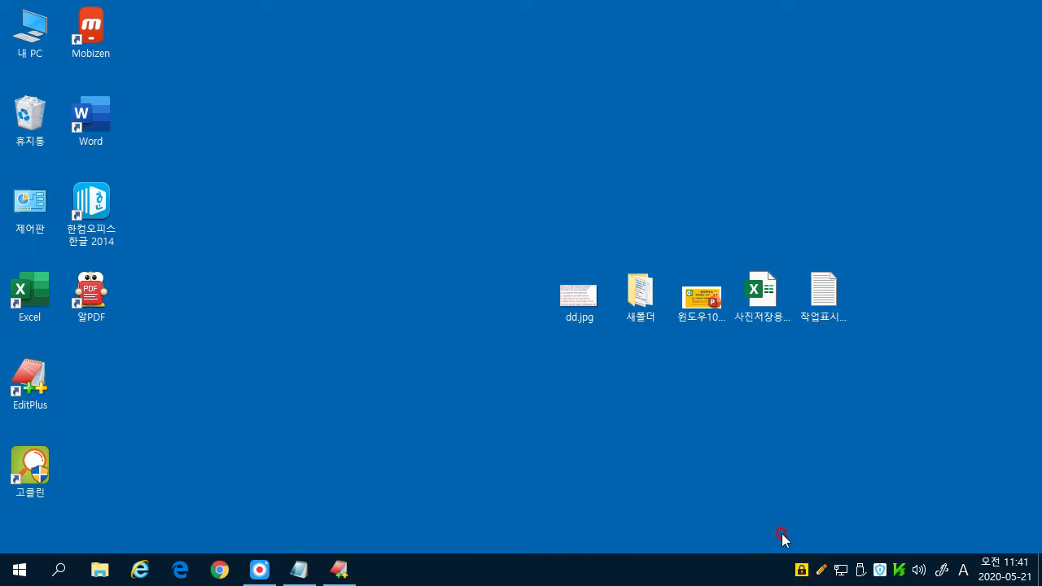
pyautogui.moveTo(784, 544)
pyautogui.mouseDown()
pyautogui.moveTo(786, 582)
pyautogui.moveTo(1040, 585)
pyautogui.mouseUp()
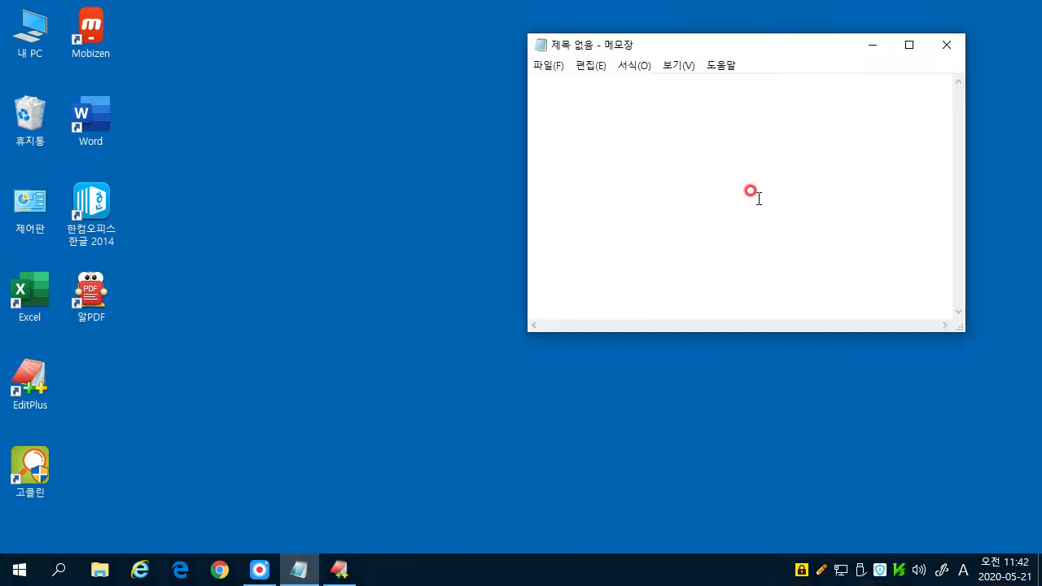
# Step: Enter the heading "작업표시줄에 나타나는 것들" in the blank Notepad document, with "1. 시작버튼" on the line below
pyautogui.press('Hangul')
pyautogui.write('작업표시줄에 나타나는 것들')
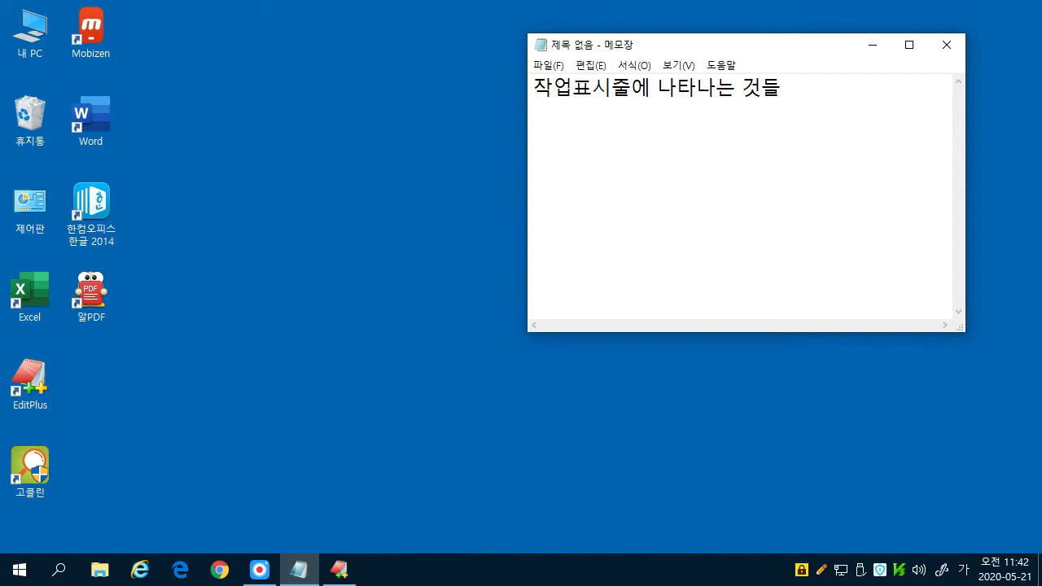
pyautogui.press('Return')
pyautogui.write('1. 시작버튼')
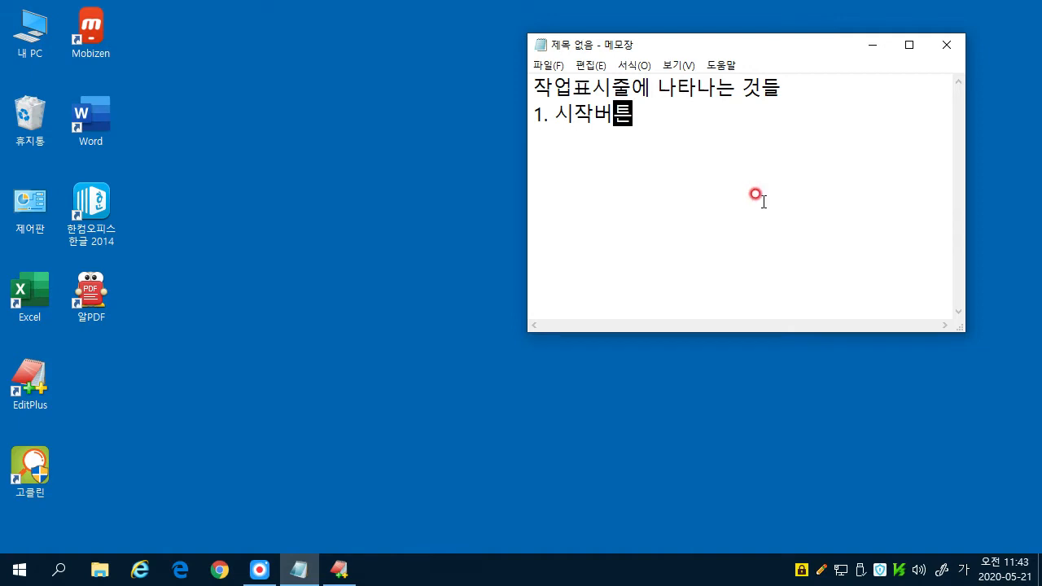
# Step: Examine the Start menu and the context menu of the Start button
pyautogui.click(19, 574)
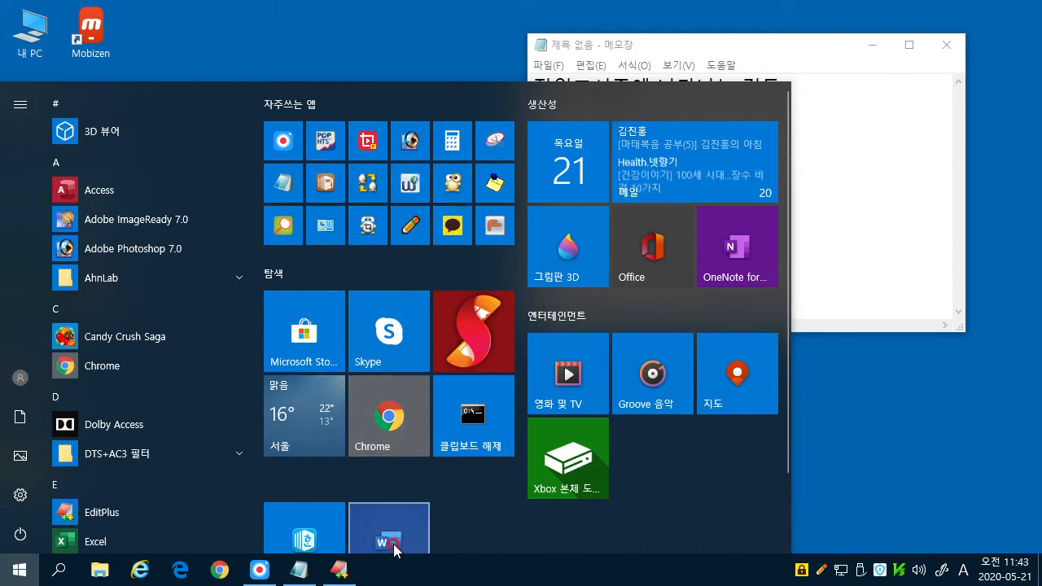
pyautogui.press('Escape')
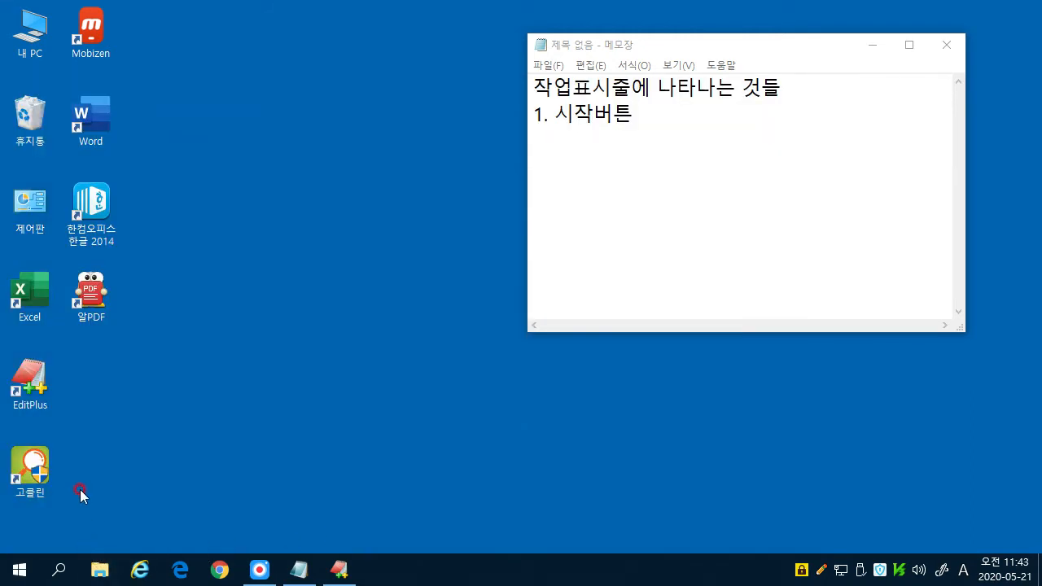
pyautogui.rightClick(20, 573)
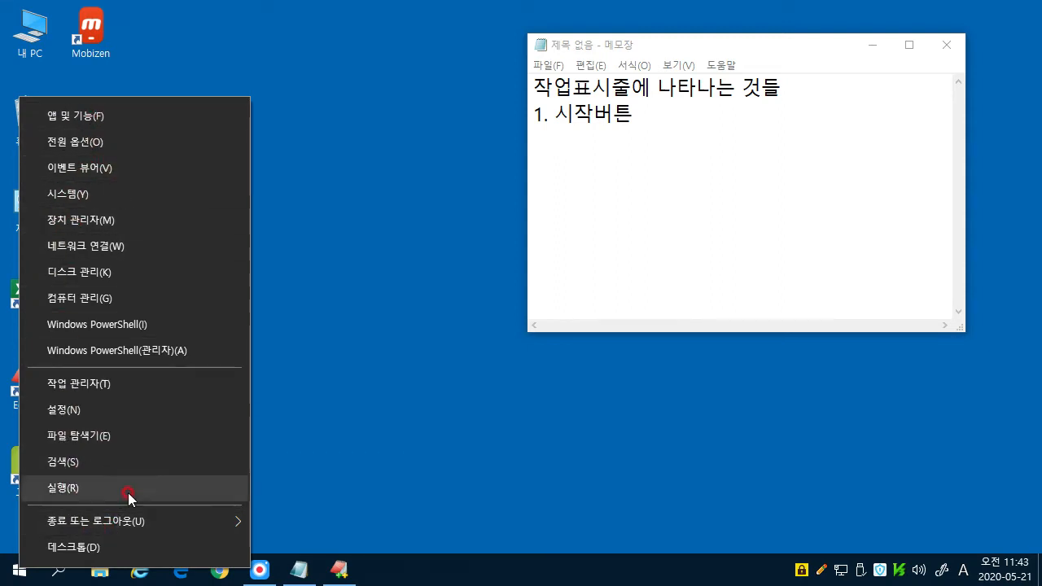
# Step: Add a new line "2. 검색버튼:" below the first list item in the Notepad document
pyautogui.click(641, 120)
pyautogui.click(653, 124)
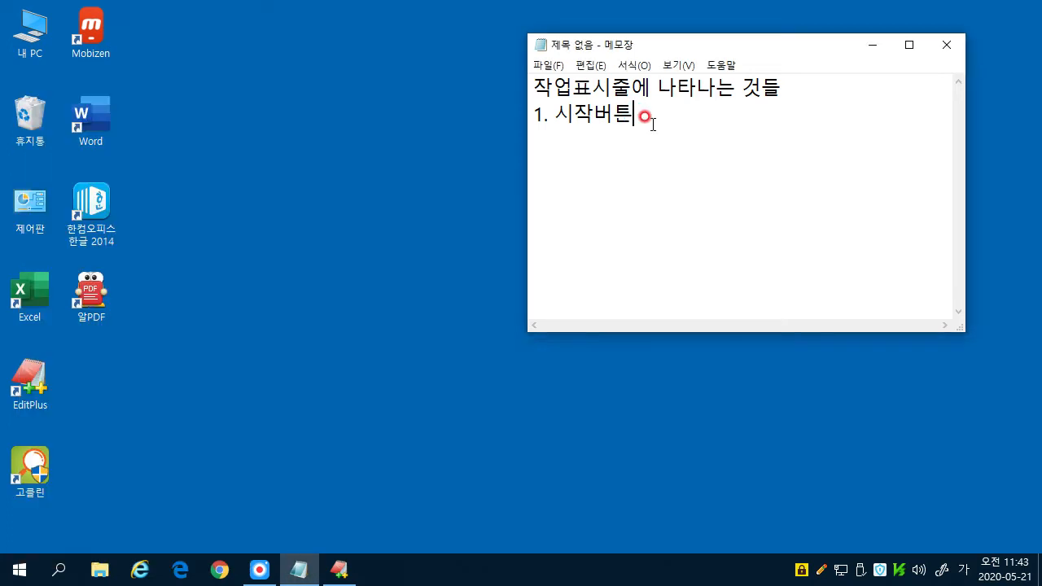
pyautogui.press('Return')
pyautogui.write('2. 검색버튼')
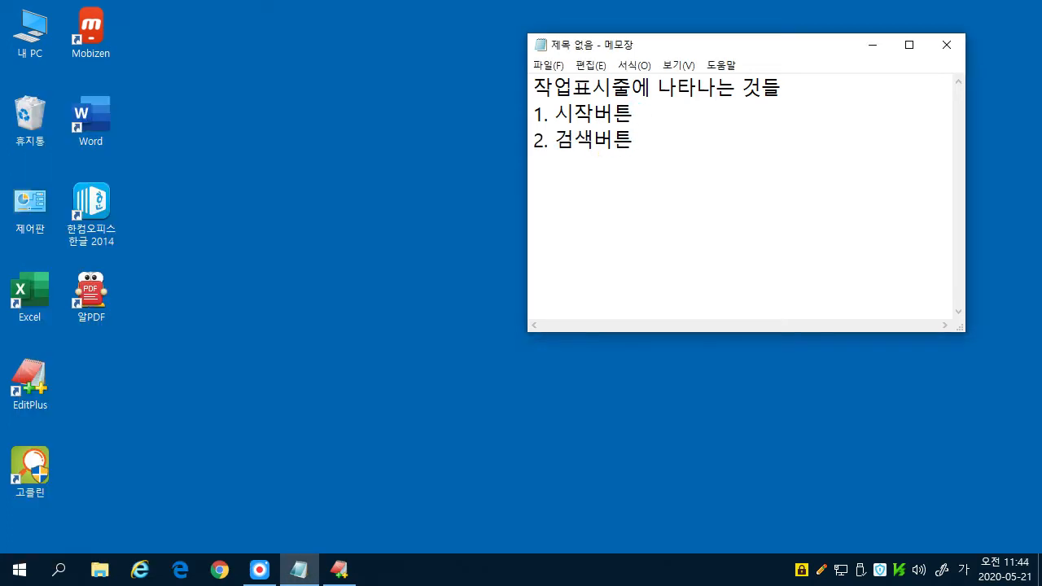
pyautogui.click(321, 265)
pyautogui.write(':')
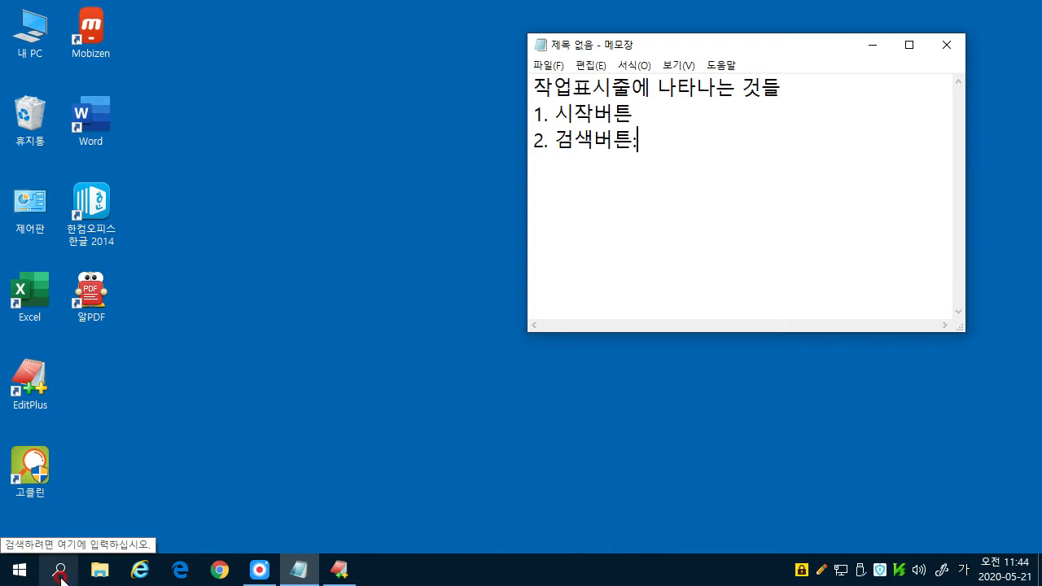
# Step: Hide the search icon on the taskbar
pyautogui.click(240, 437)
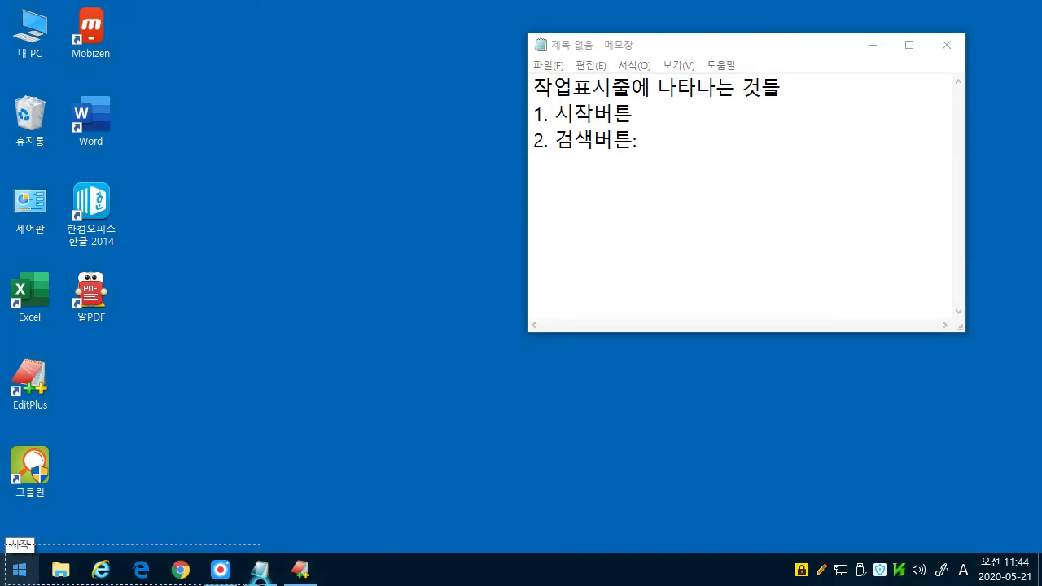
pyautogui.moveTo(4, 545); pyautogui.dragTo(334, 584)
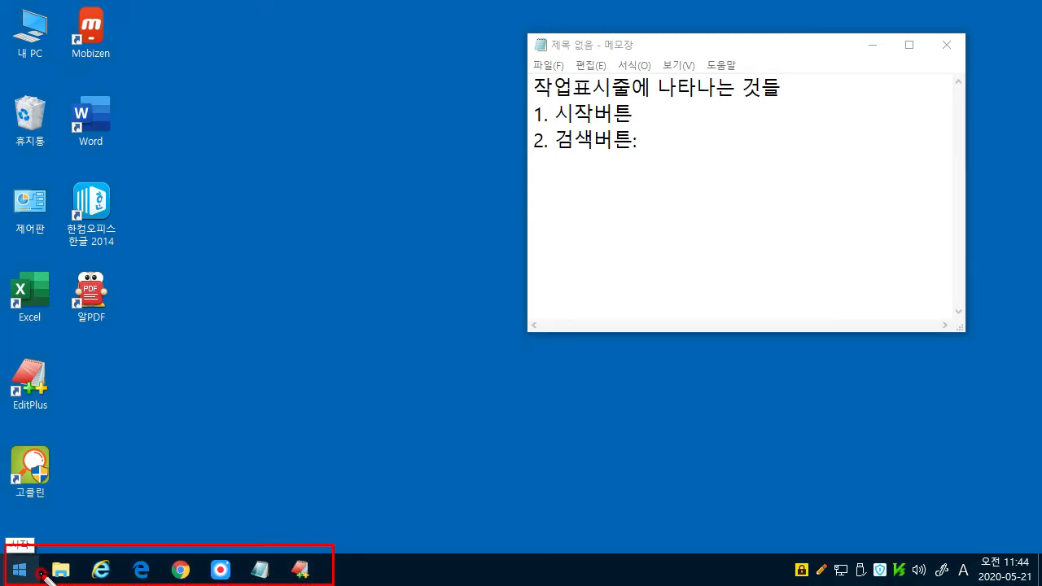
pyautogui.press('Escape')
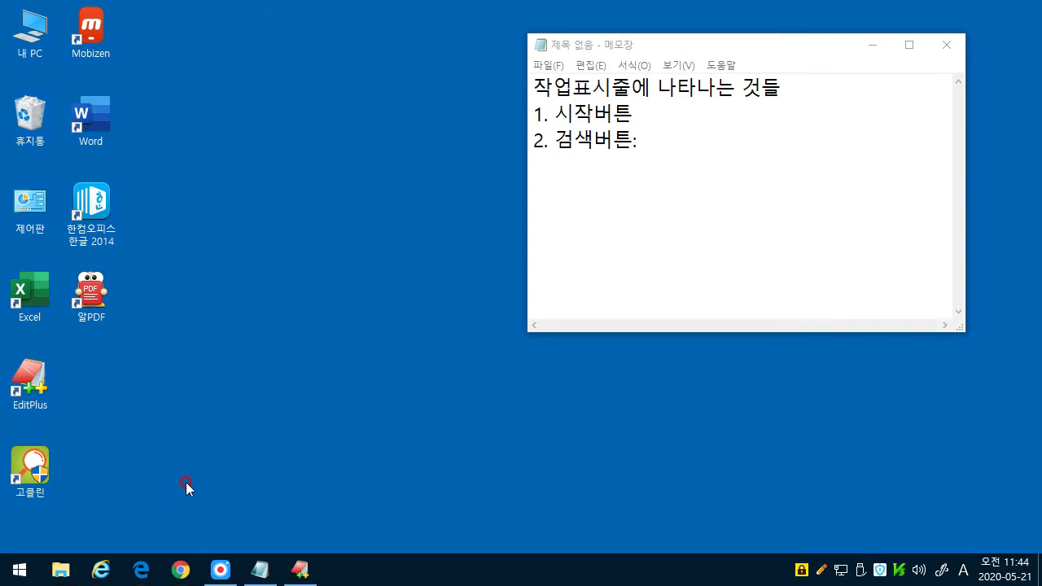
# Step: Check the taskbar's search display options and append " 숨김, 검색아이콘 표시, 검색상자" to the second list item, leaving the added text selected
pyautogui.rightClick(341, 569)
pyautogui.moveTo(372, 247)
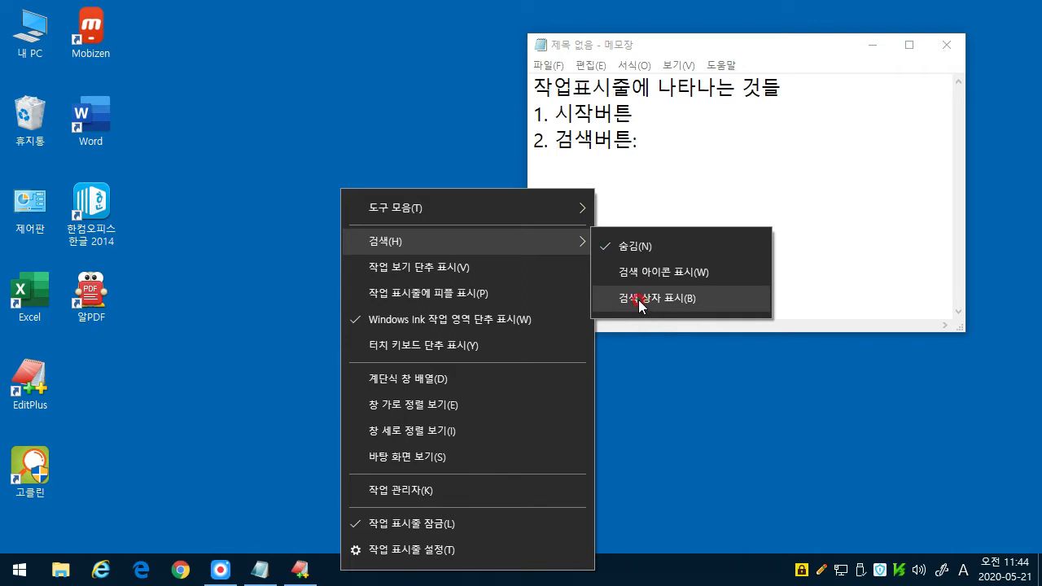
pyautogui.write('수')
pyautogui.write('기')
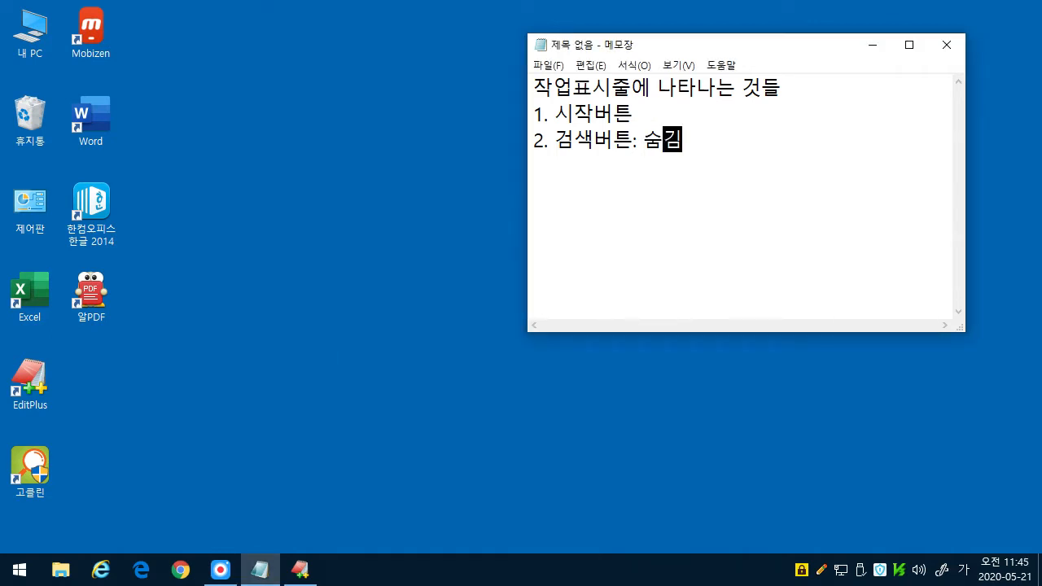
pyautogui.write(', 검색아이콘 표시, 검색상자')
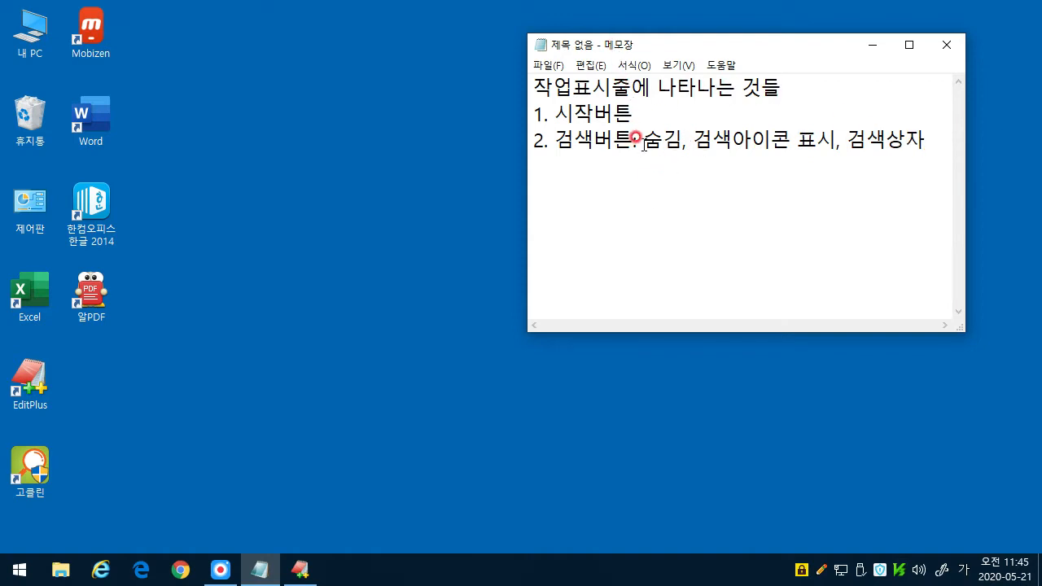
pyautogui.moveTo(643, 143); pyautogui.dragTo(928, 151)
# Step: Set the taskbar search to the icon display option (검색 아이콘 표시)
pyautogui.click(430, 298)
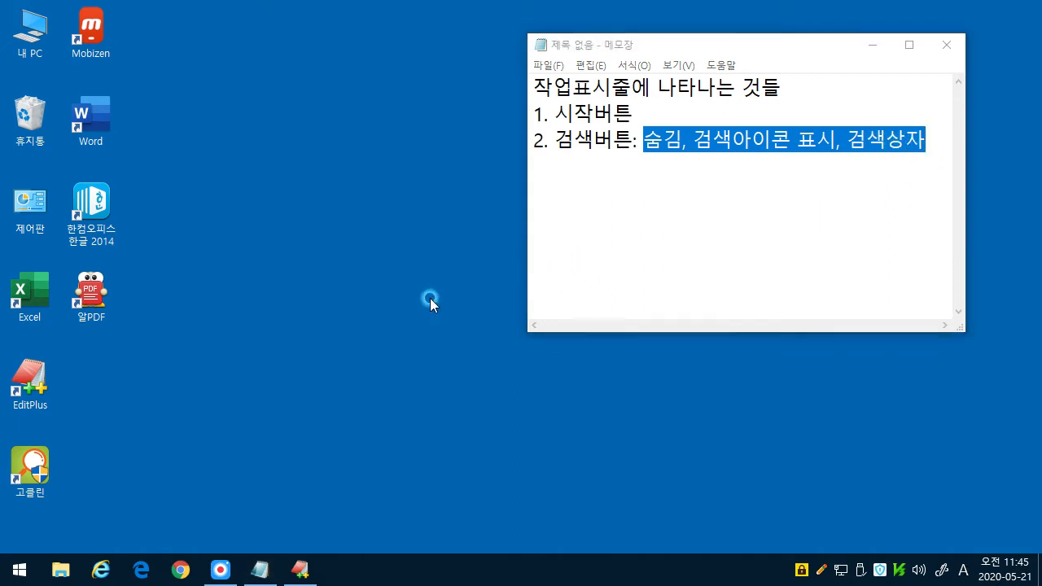
pyautogui.rightClick(350, 574)
pyautogui.rightClick(338, 575)
pyautogui.moveTo(393, 244)
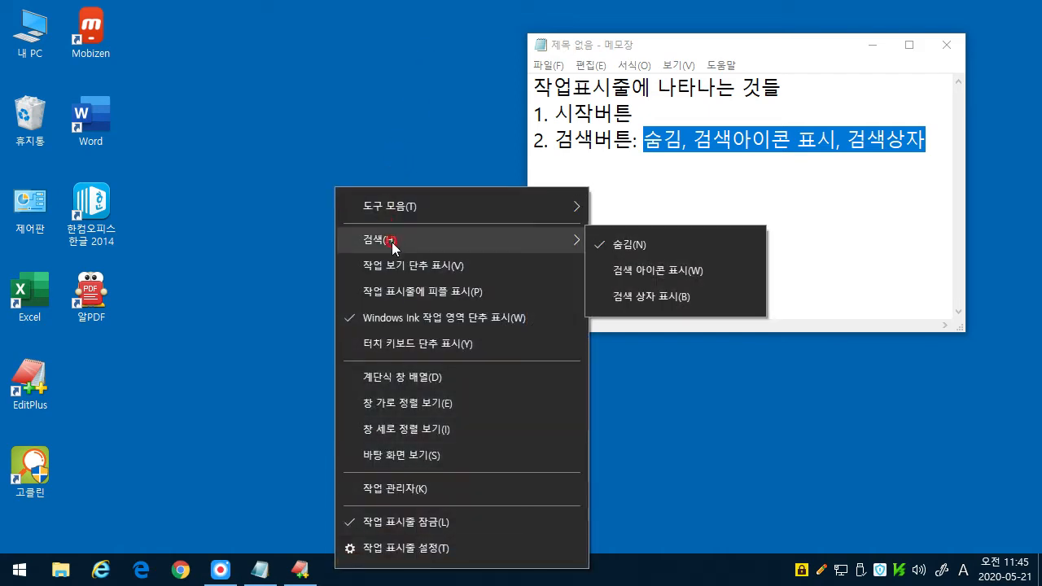
pyautogui.click(616, 273)
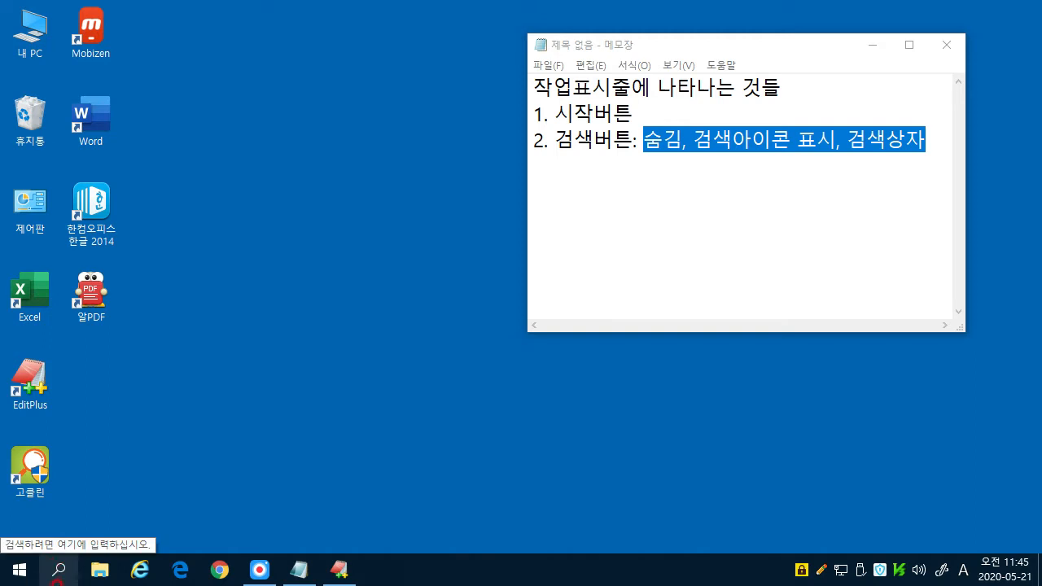
# Step: Search for "re" from the taskbar's search icon, then clear the query and close the search pane
pyautogui.click(58, 572)
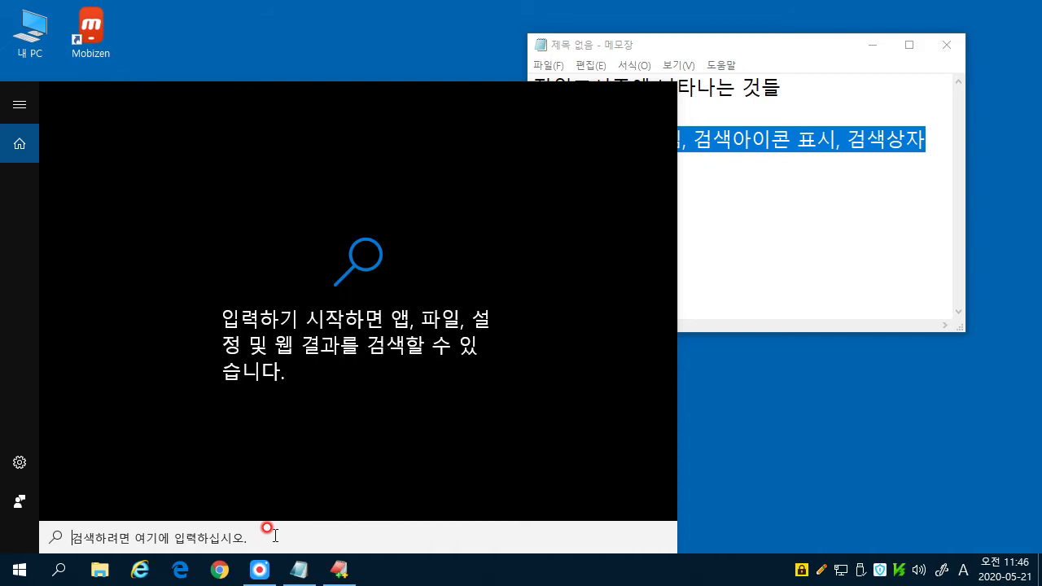
pyautogui.write('re')
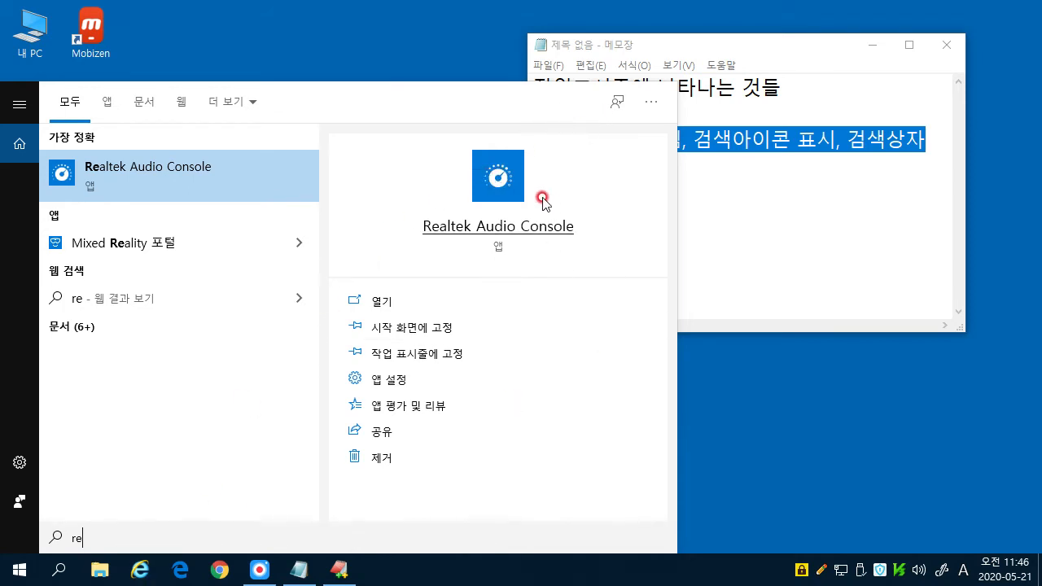
pyautogui.press('BackSpace')
pyautogui.press('BackSpace')
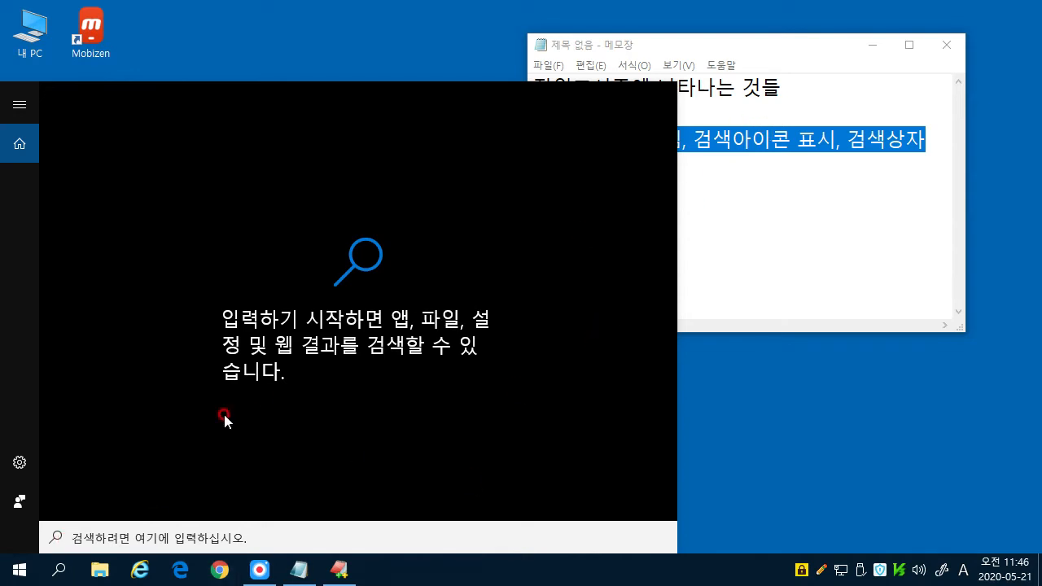
pyautogui.click(838, 418)
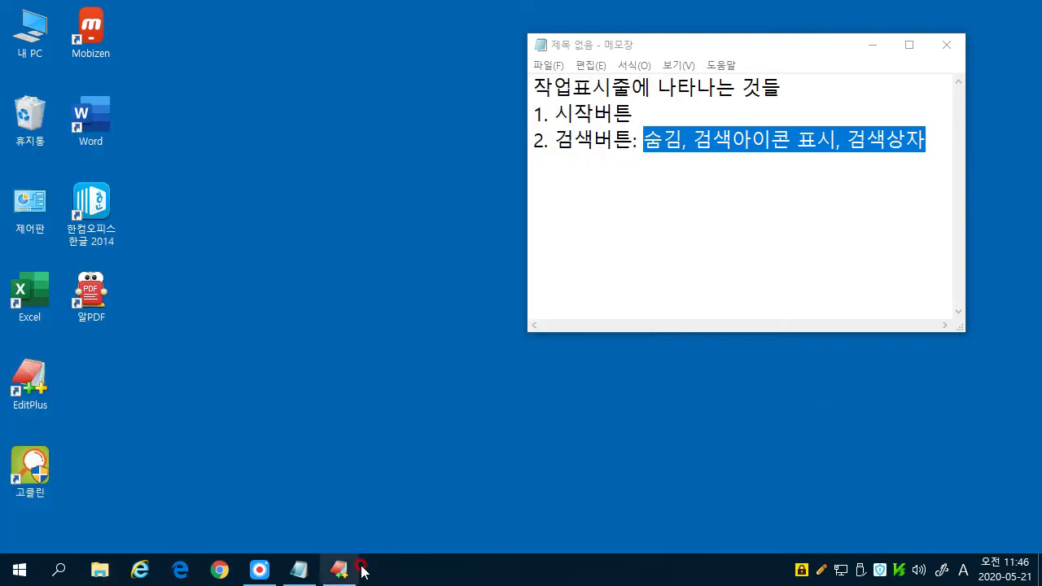
# Step: Set the taskbar search to the search box display option (검색 상자 표시)
pyautogui.rightClick(407, 573)
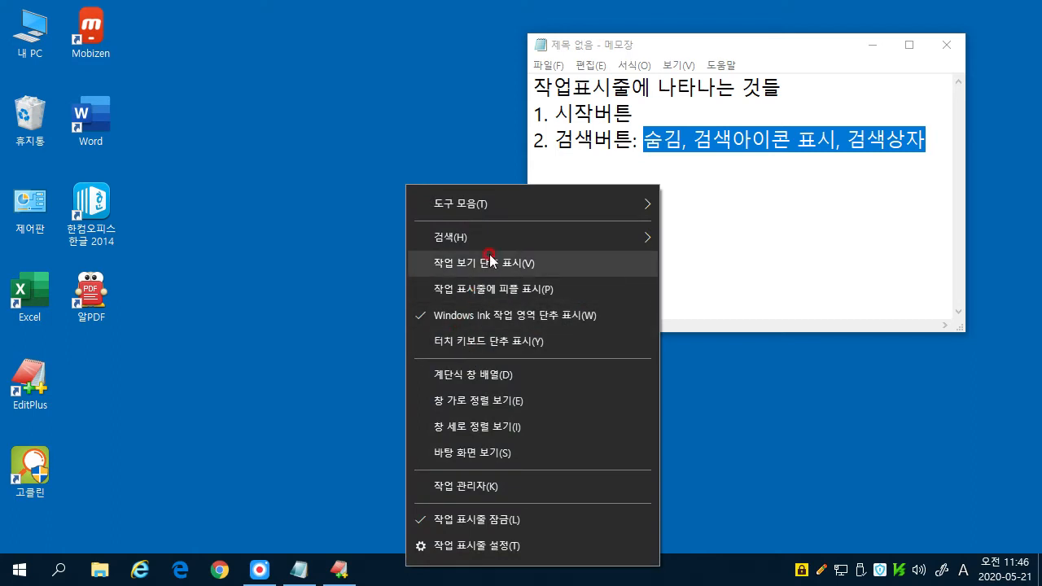
pyautogui.moveTo(488, 236)
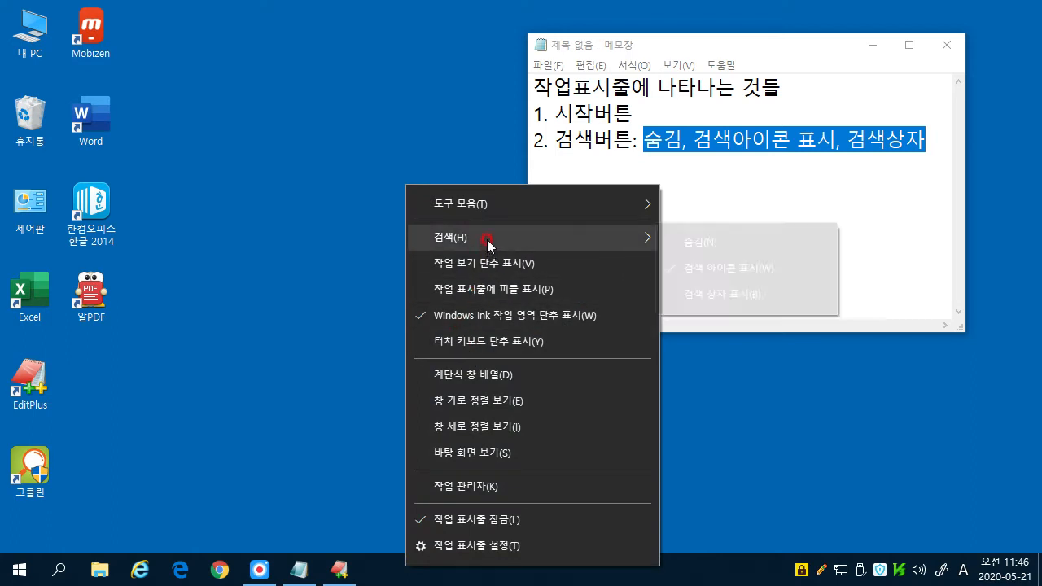
pyautogui.click(722, 296)
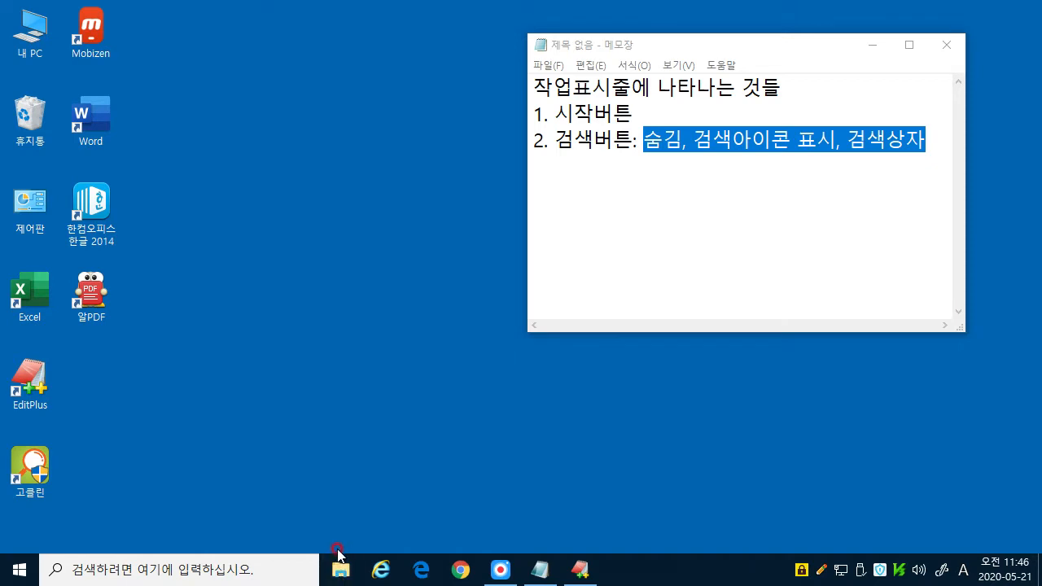
# Step: Outline the app icons beside the taskbar's search box with a red rectangle, then clear the annotation
pyautogui.moveTo(504, 579)
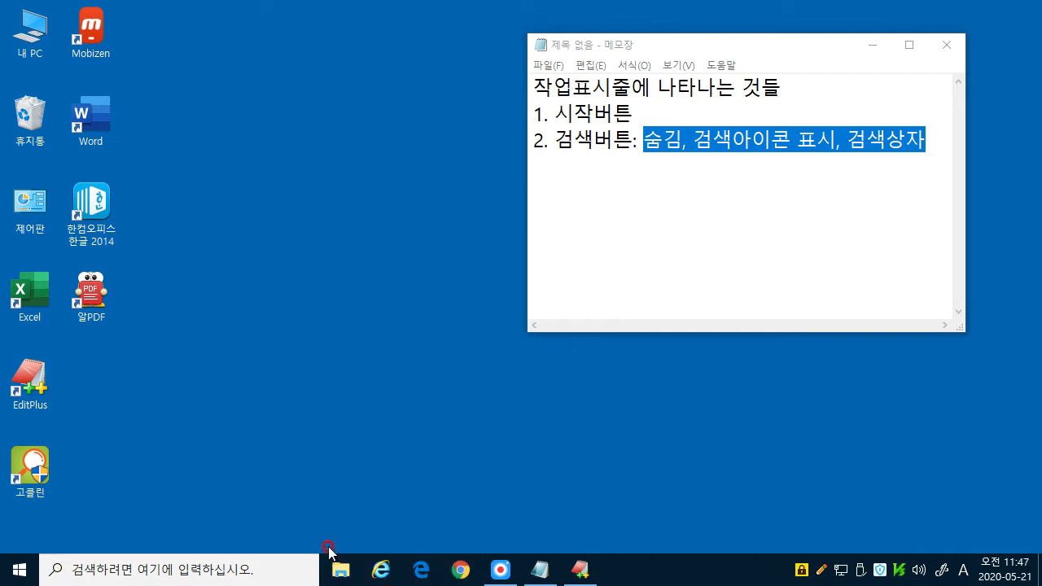
pyautogui.moveTo(330, 547); pyautogui.dragTo(624, 583)
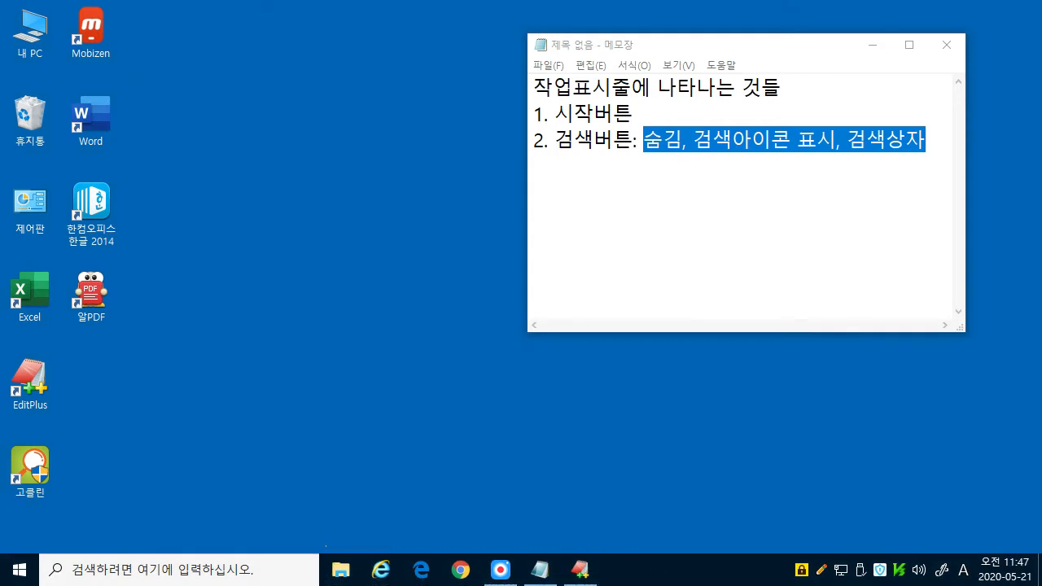
pyautogui.moveTo(715, 581); pyautogui.dragTo(618, 585)
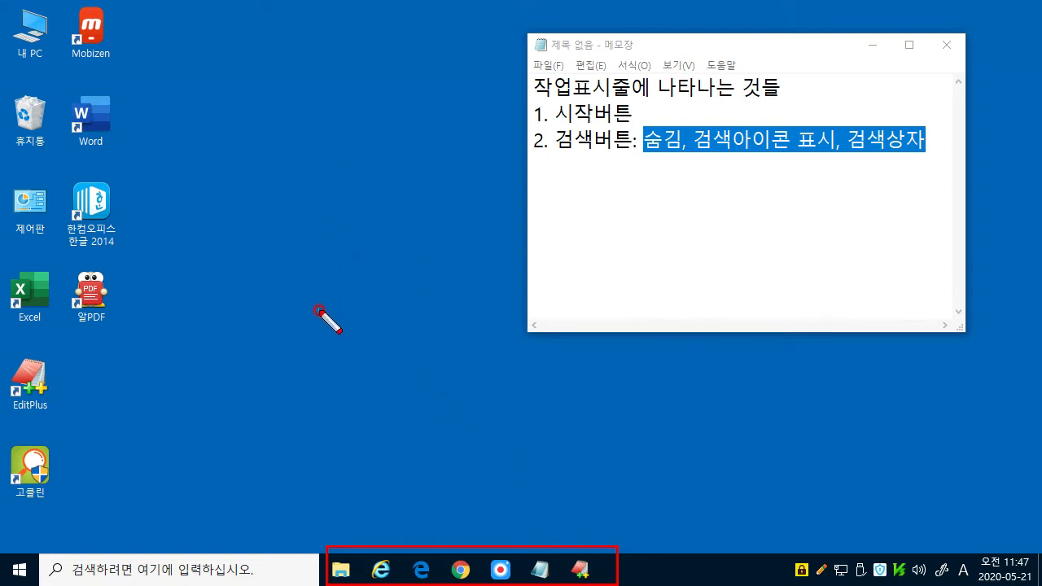
pyautogui.press('Escape')
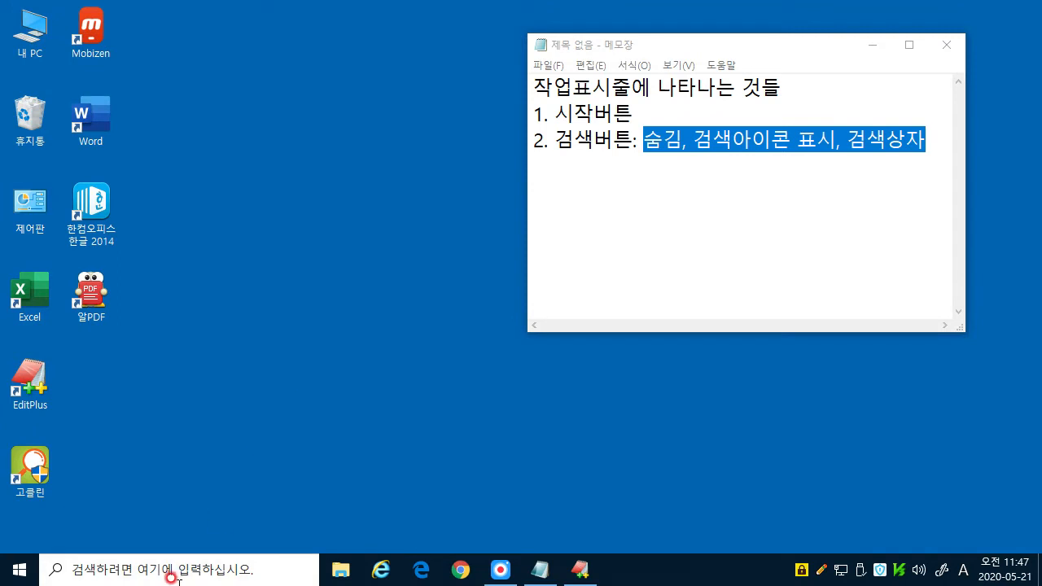
# Step: Set the taskbar search back to the icon display option (검색 아이콘 표시), then open and close the search pane
pyautogui.rightClick(656, 568)
pyautogui.moveTo(702, 237)
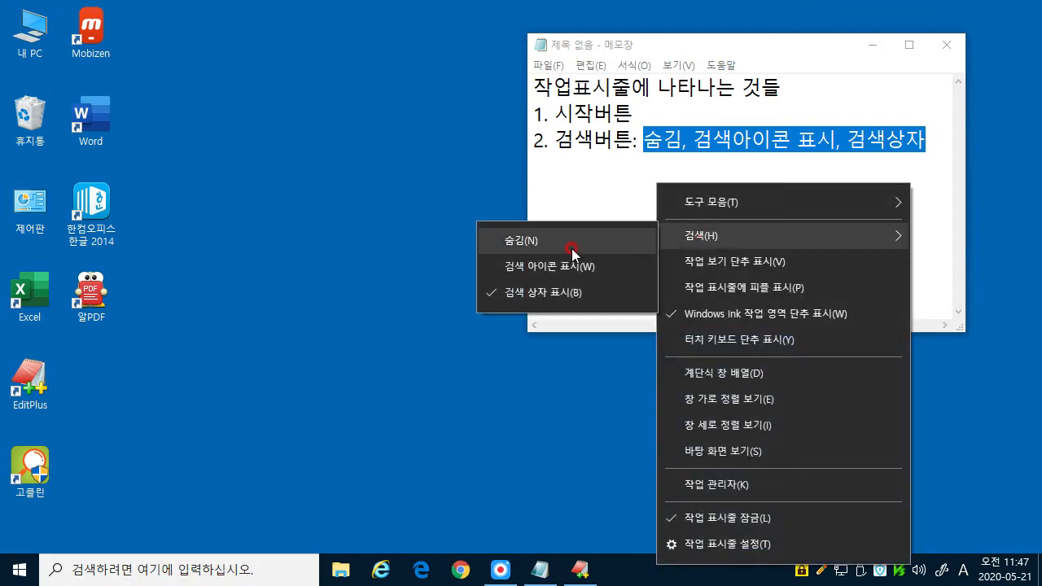
pyautogui.click(529, 272)
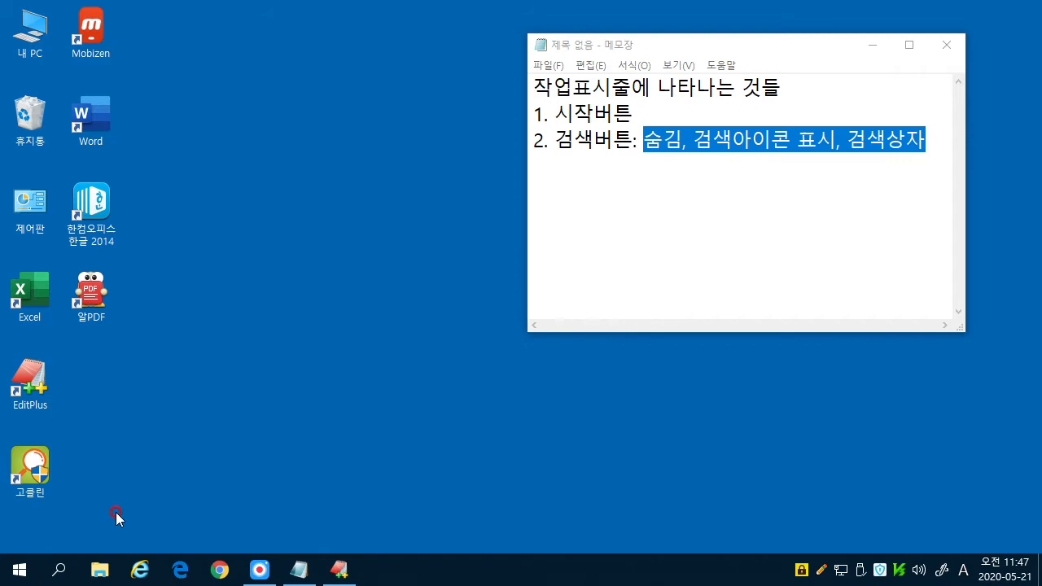
pyautogui.click(64, 577)
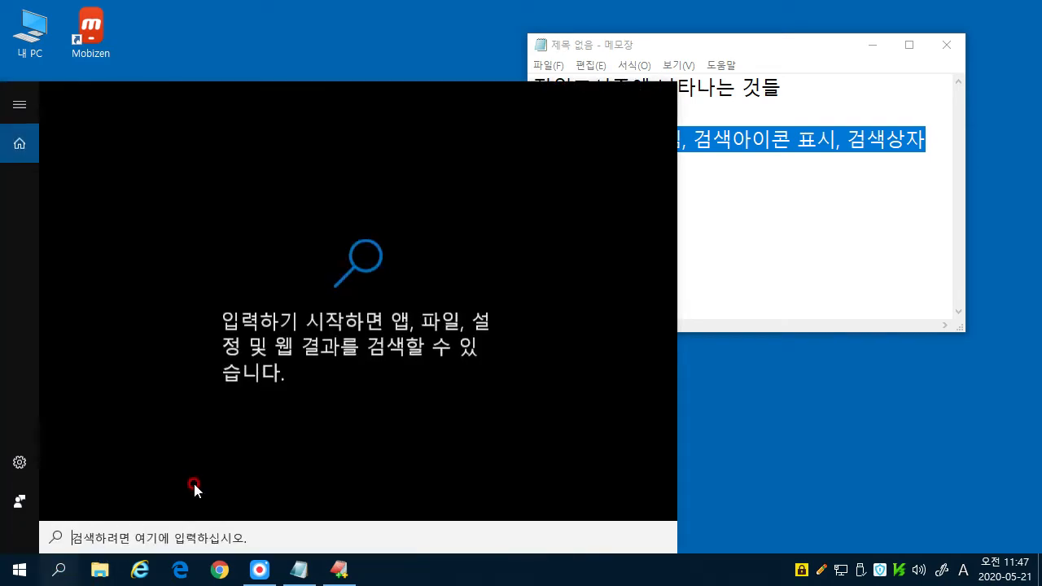
pyautogui.click(756, 412)
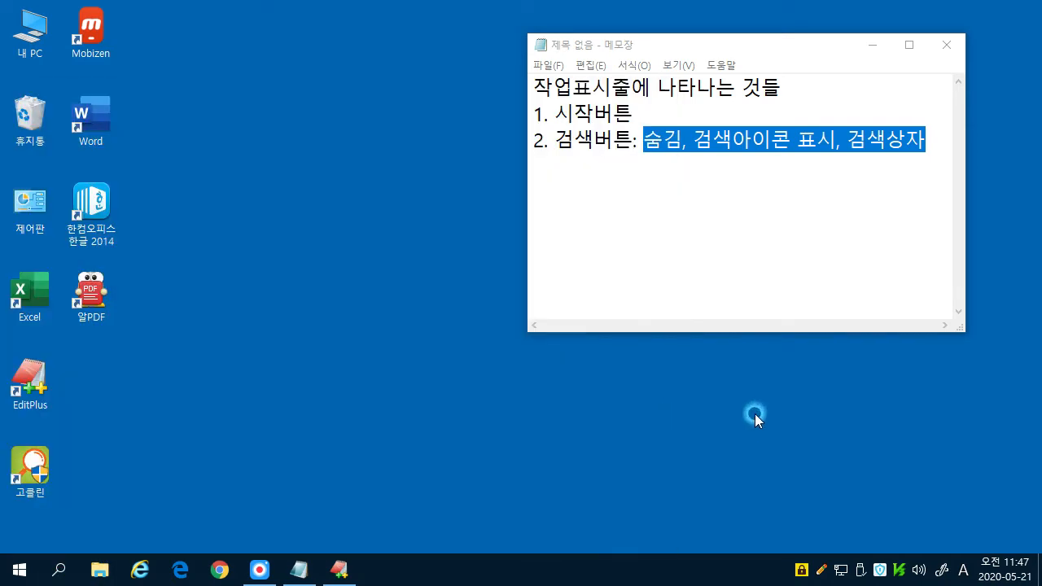
# Step: Add a new line "3. 아이콘 추가,삭제" below the second list item in Notepad, briefly outlining the taskbar's app icons in red
pyautogui.click(938, 132)
pyautogui.press('Return')
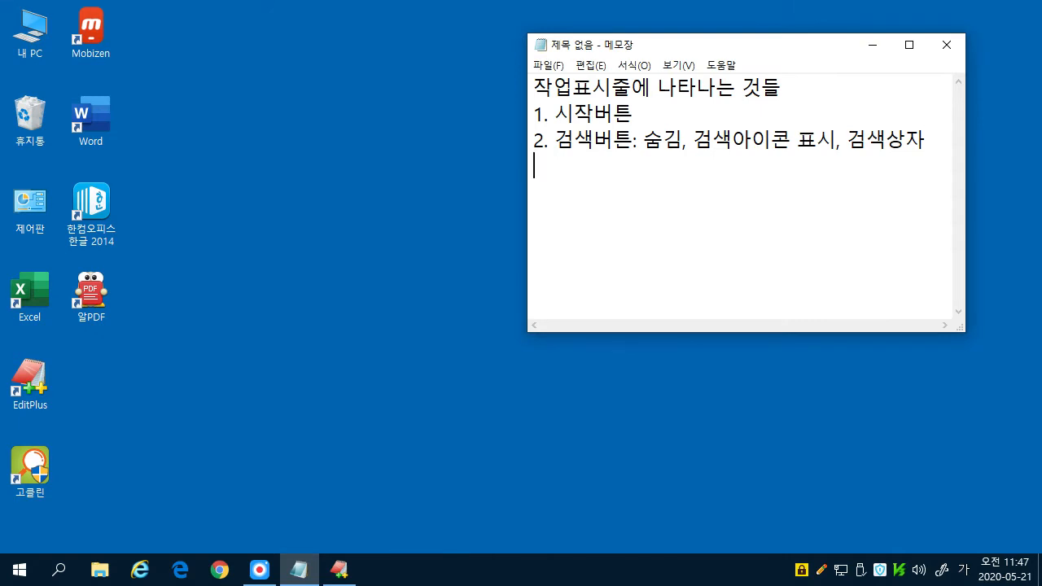
pyautogui.write('3. 아이콘 추가')
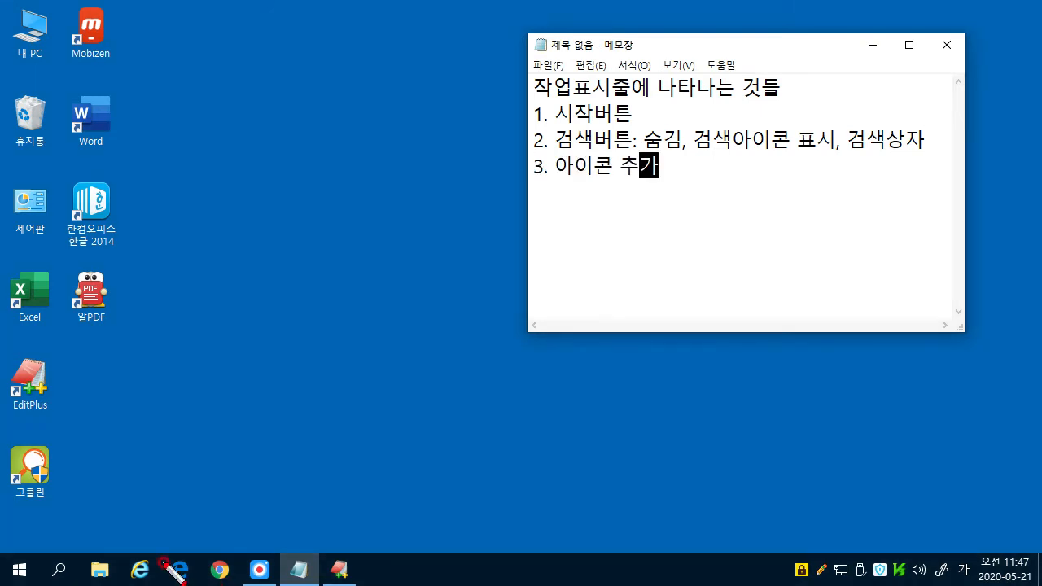
pyautogui.moveTo(135, 580); pyautogui.dragTo(368, 585)
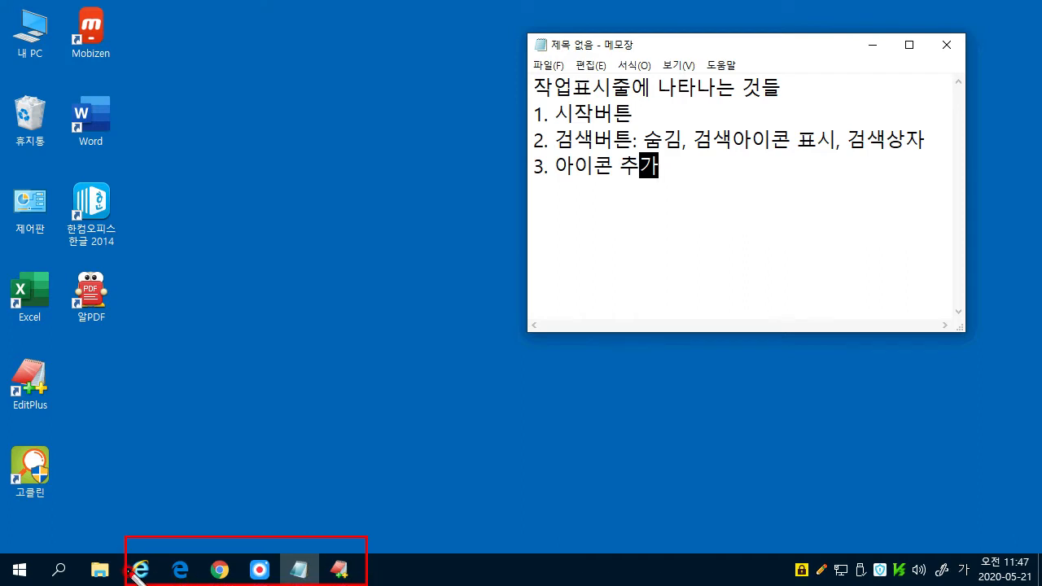
pyautogui.press('Escape')
pyautogui.click(659, 174)
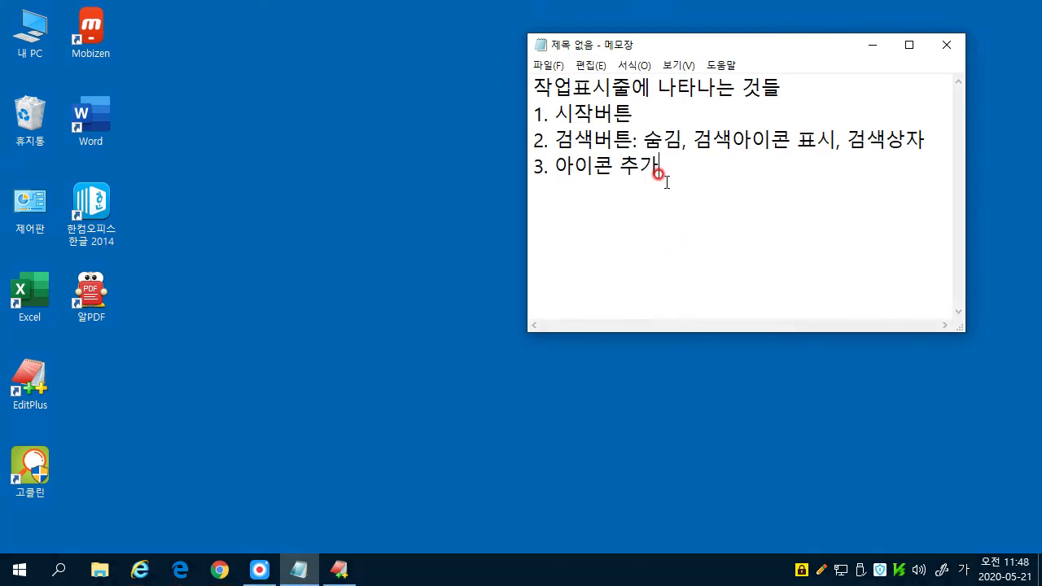
pyautogui.write(',삭제')
pyautogui.click(150, 456)
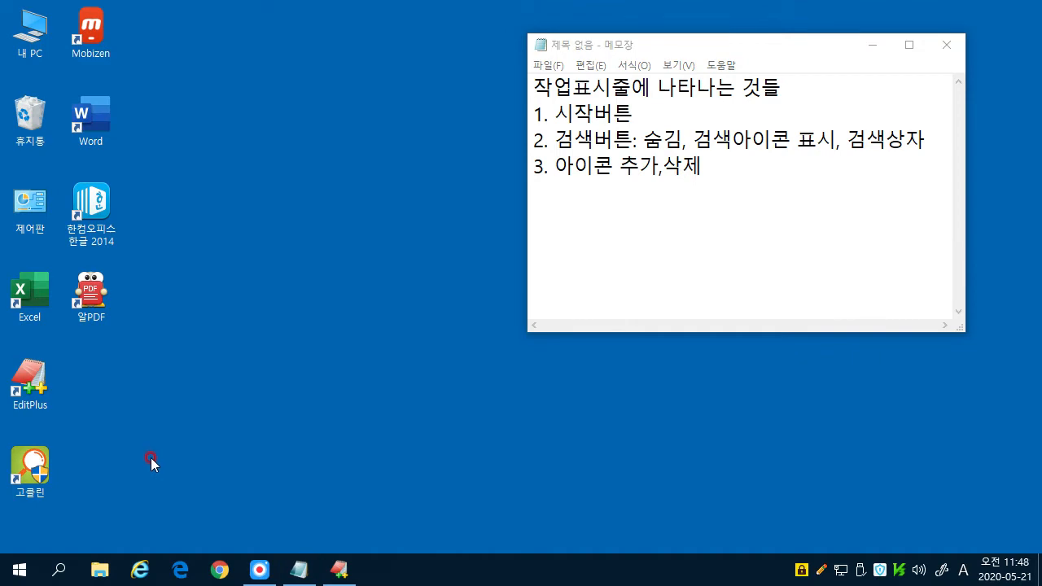
# Step: Pin Access and Excel from the Start menu's app list to the taskbar
pyautogui.click(18, 577)
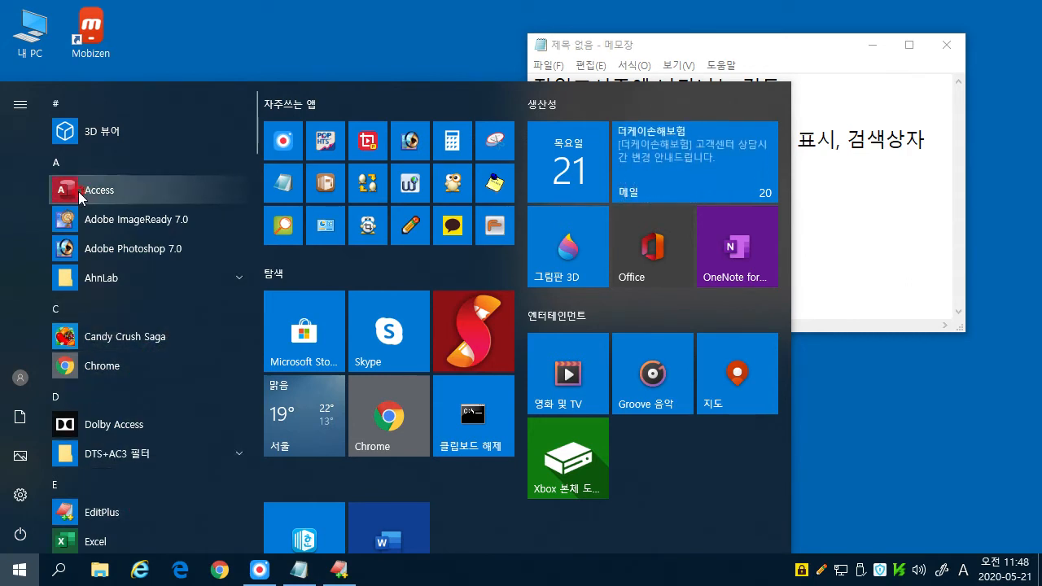
pyautogui.moveTo(75, 196); pyautogui.dragTo(383, 574)
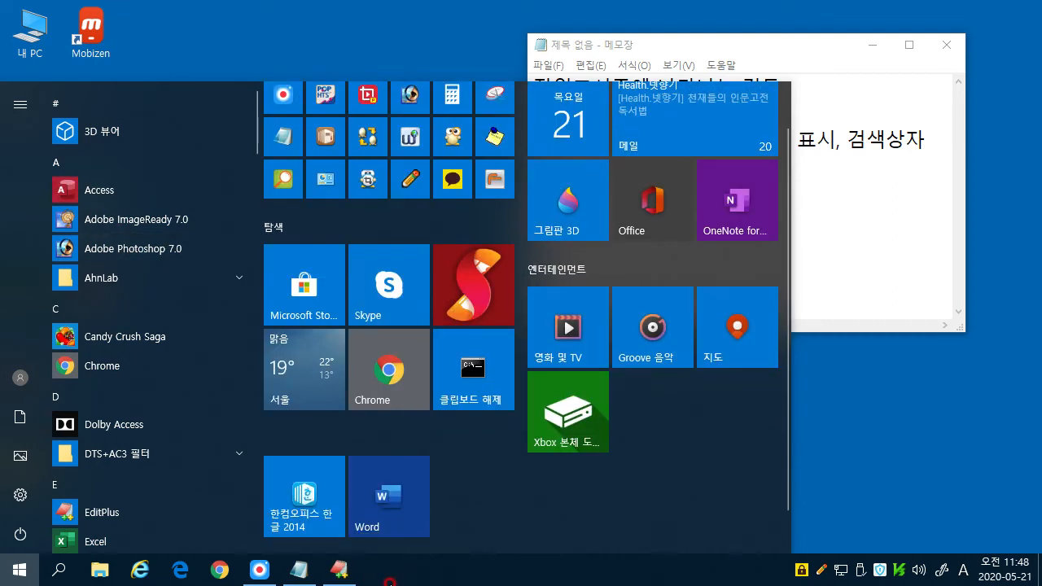
pyautogui.rightClick(68, 540)
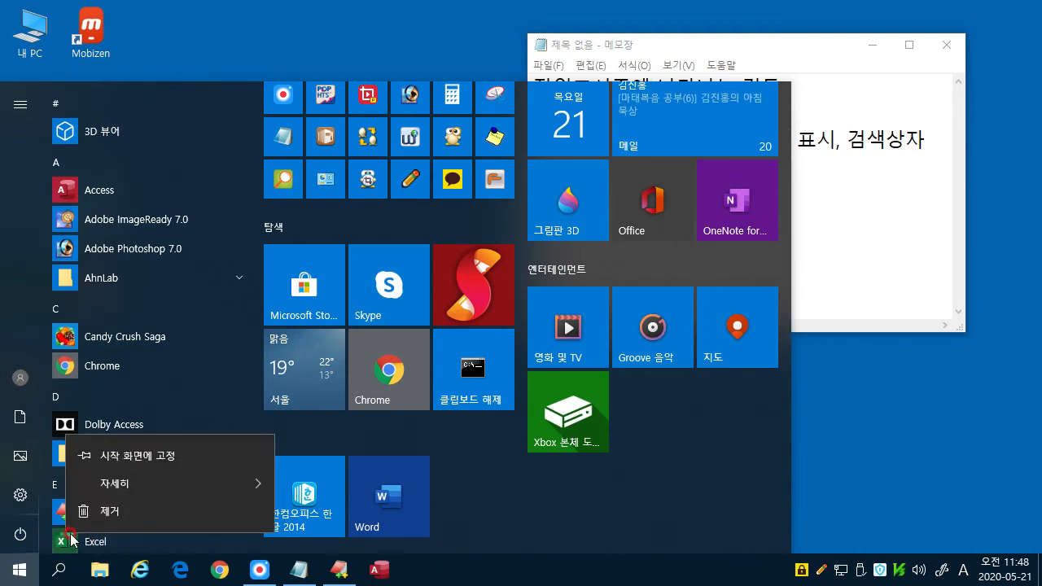
pyautogui.moveTo(168, 487)
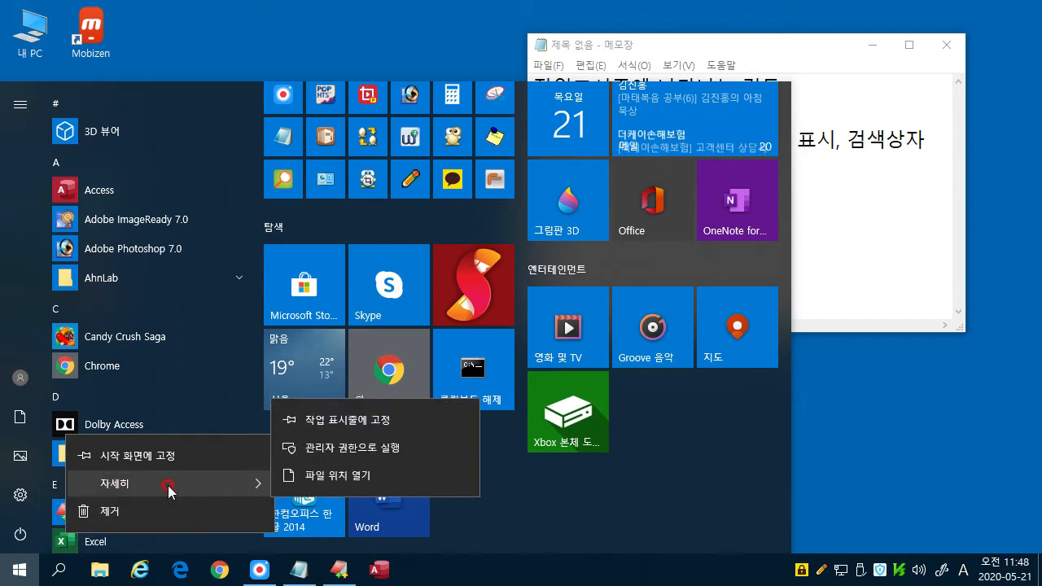
pyautogui.click(345, 424)
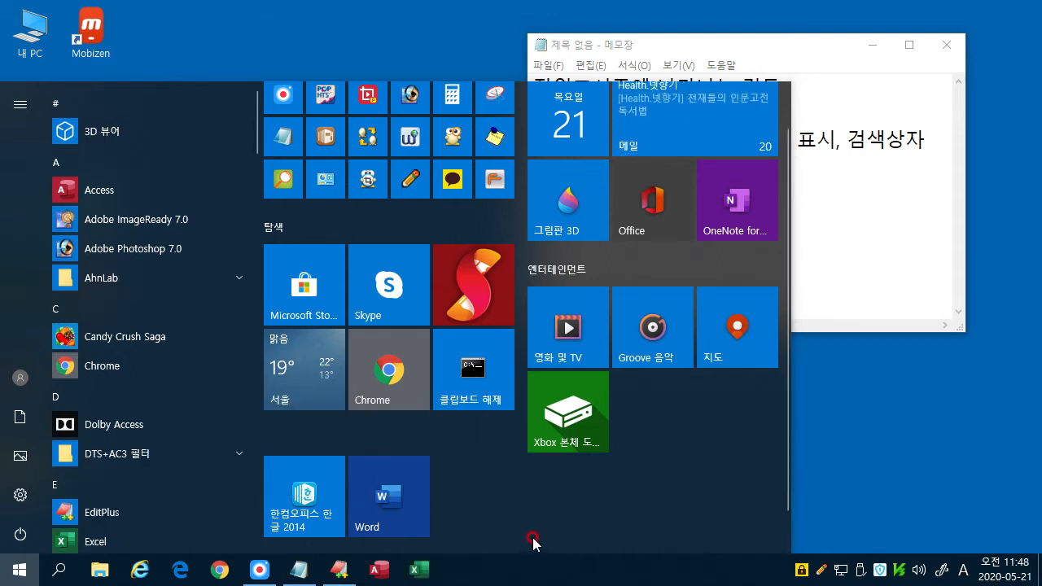
# Step: Launch Excel from its taskbar icon, preview the open EditPlus and Excel windows from the taskbar, and close Excel
pyautogui.click(422, 573)
pyautogui.moveTo(339, 570)
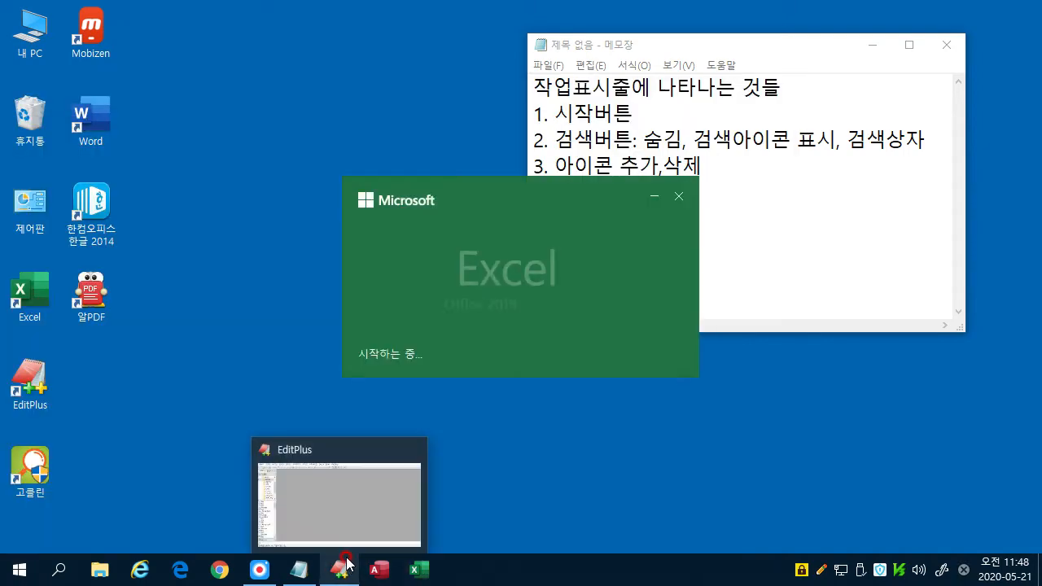
pyautogui.moveTo(334, 503)
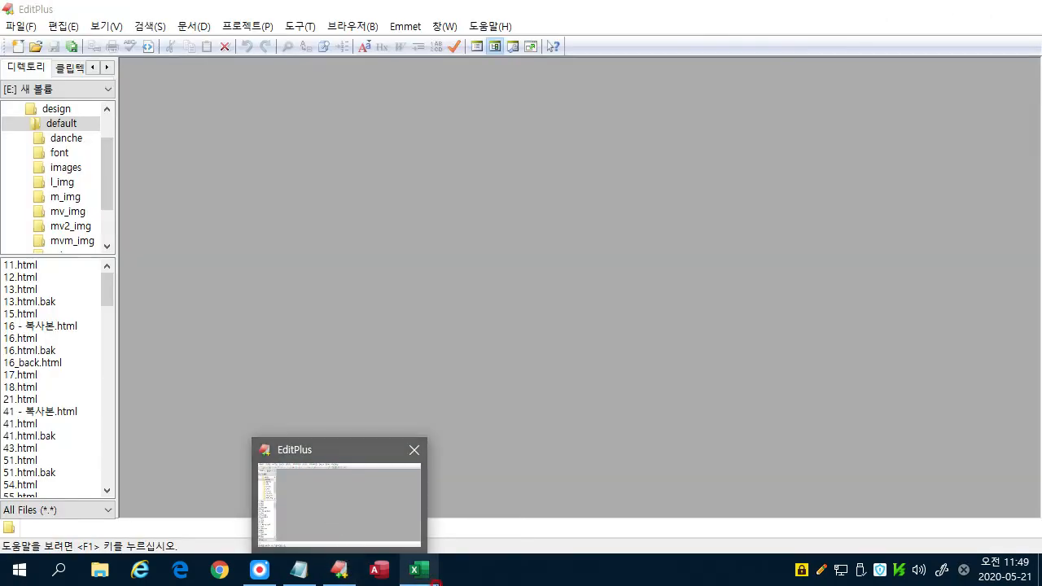
pyautogui.moveTo(411, 578)
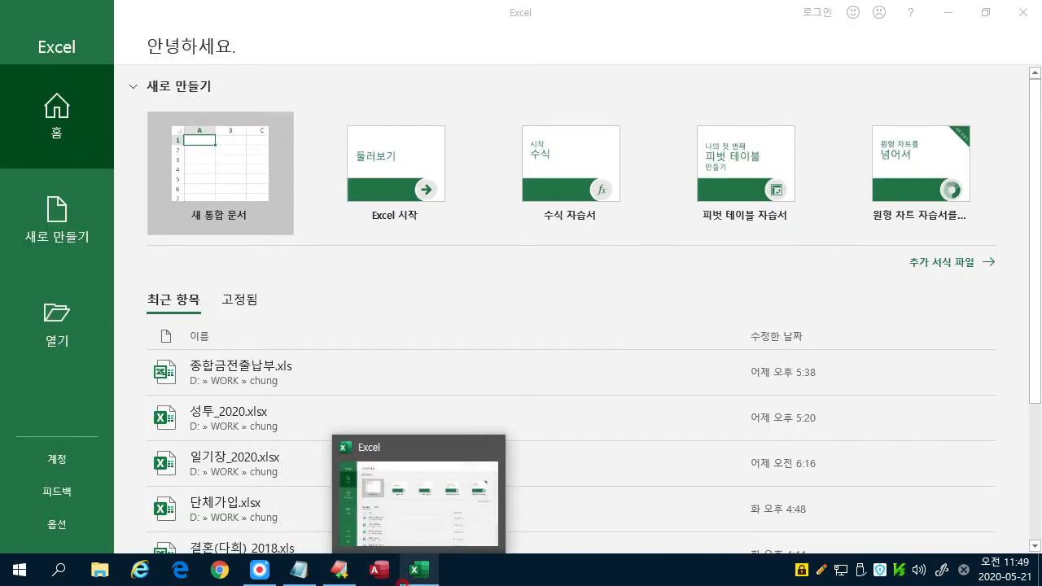
pyautogui.moveTo(251, 581)
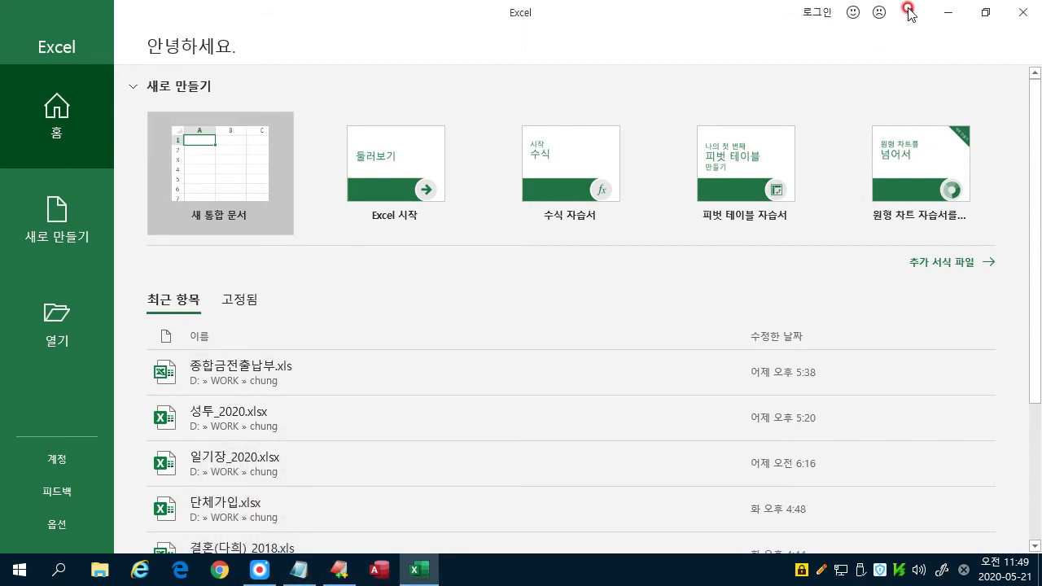
pyautogui.click(1022, 13)
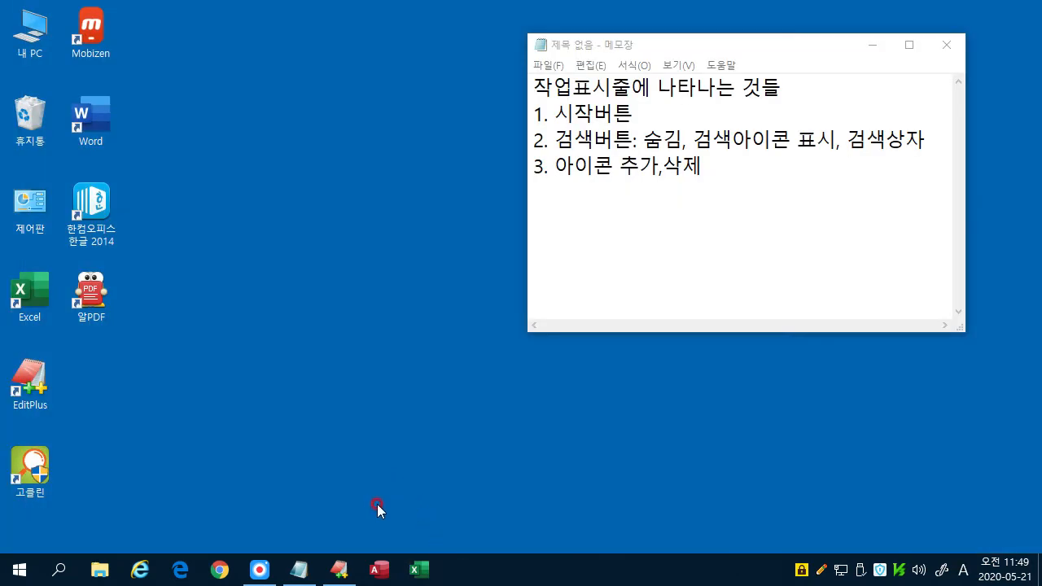
pyautogui.click(379, 569)
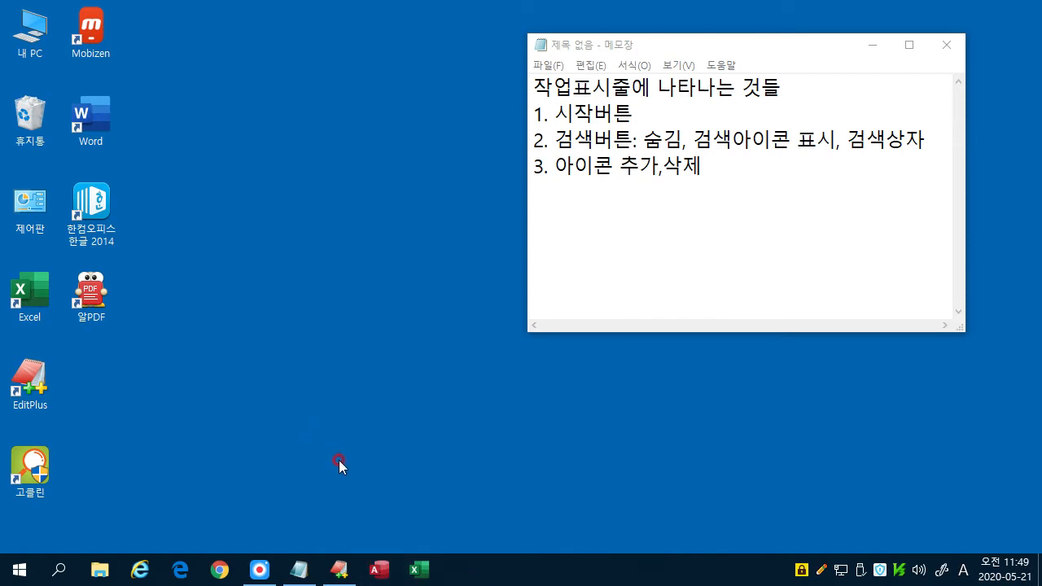
# Step: Unpin Excel and Access from the taskbar
pyautogui.rightClick(422, 574)
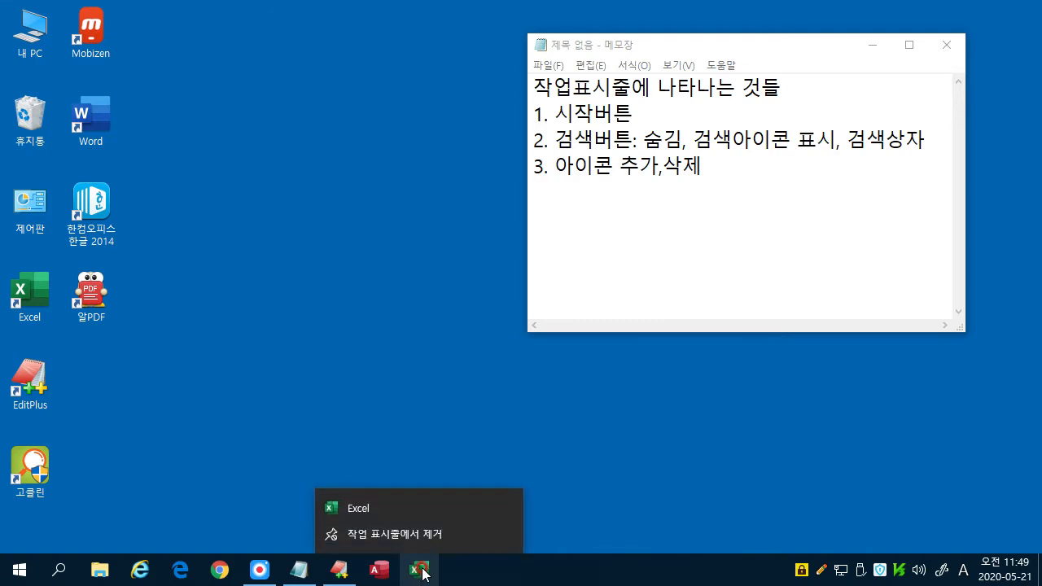
pyautogui.click(380, 507)
pyautogui.click(383, 534)
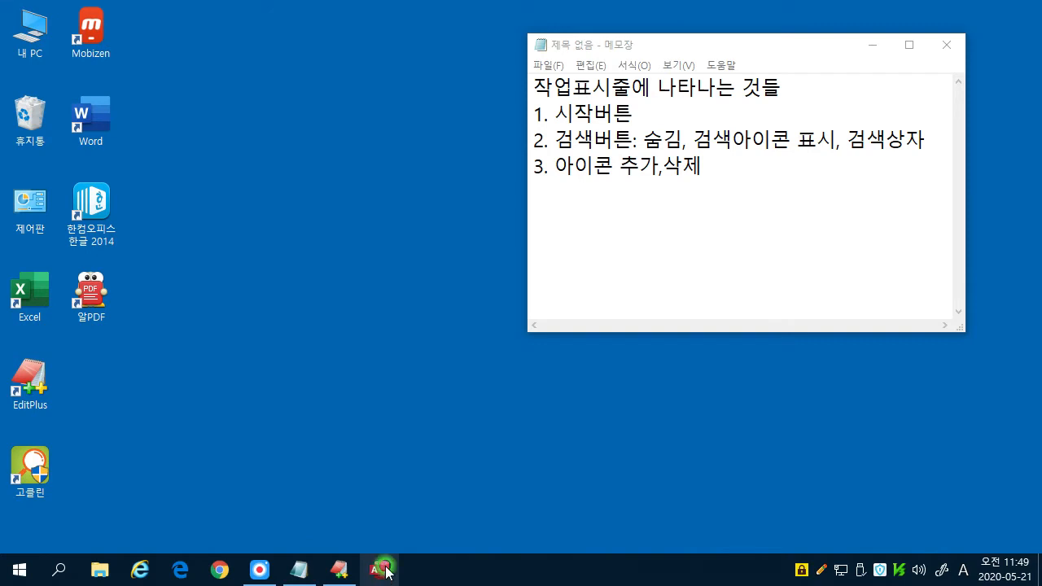
pyautogui.rightClick(378, 562)
pyautogui.click(359, 535)
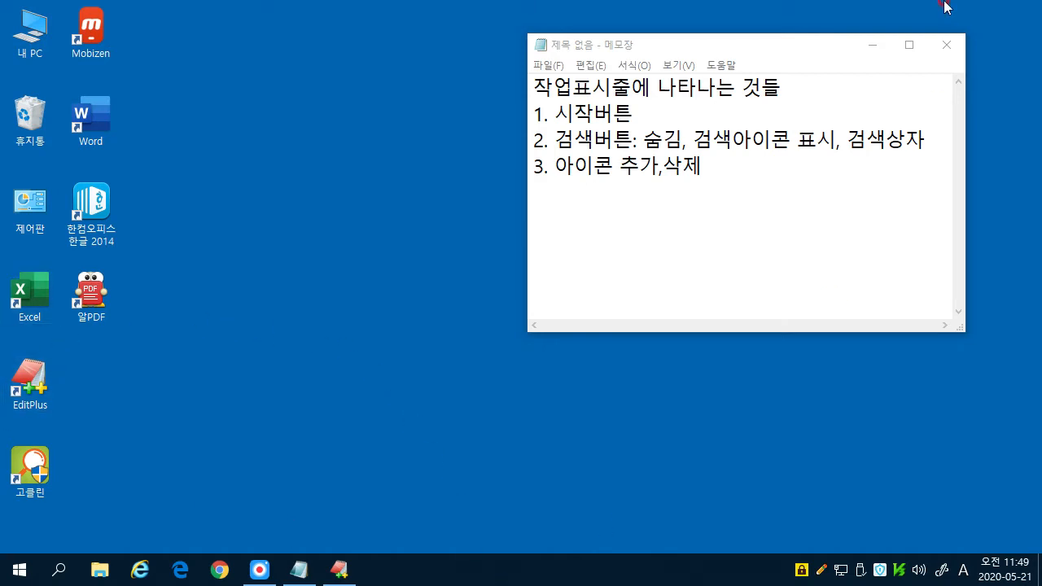
# Step: Add a new line "4. 작업표시줄 이동" below the third list item in Notepad
pyautogui.click(722, 159)
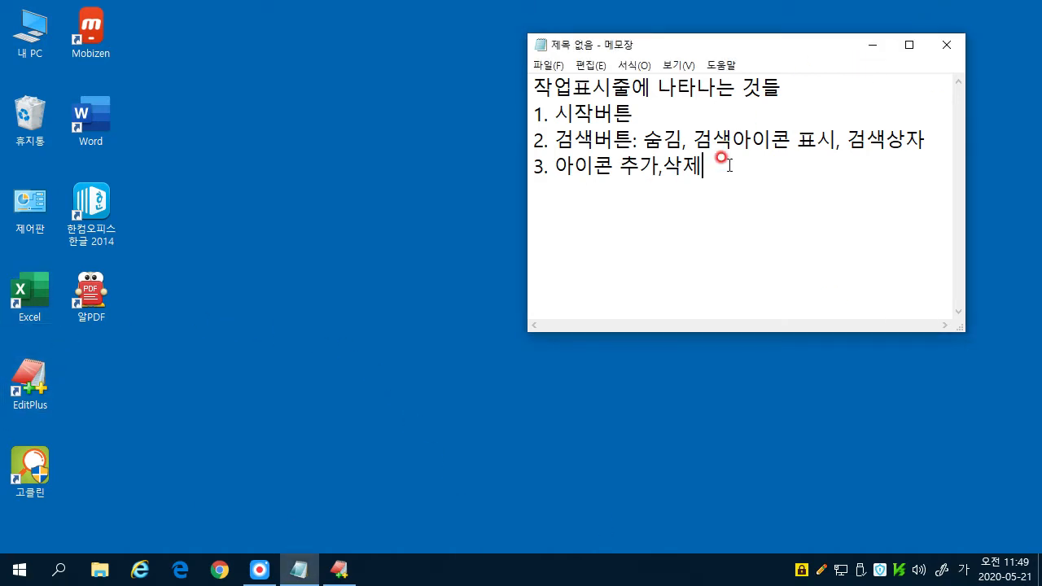
pyautogui.press('Return')
pyautogui.write('4. 작ㅇ')
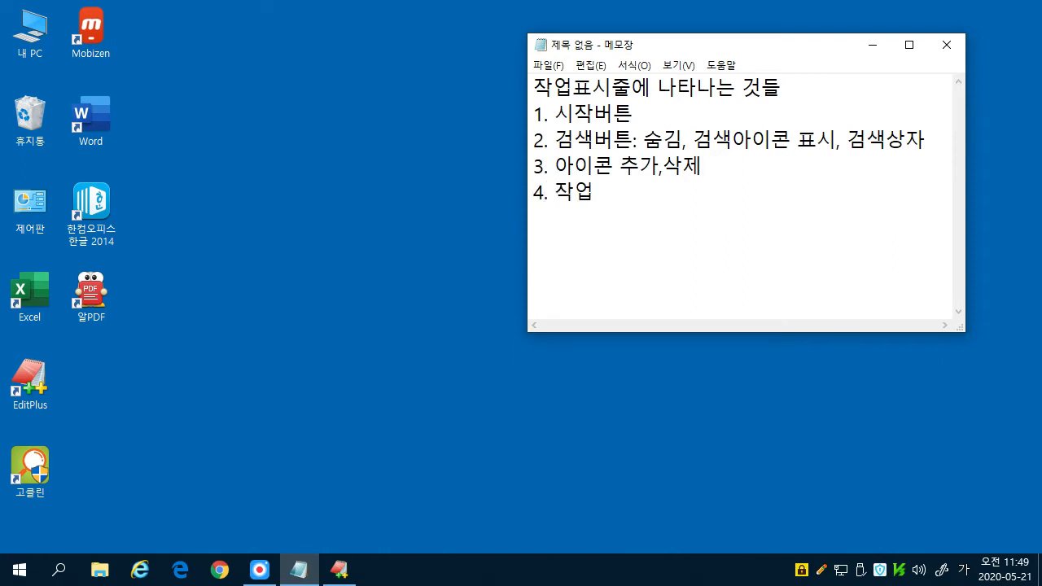
pyautogui.write('표')
pyautogui.write('시주')
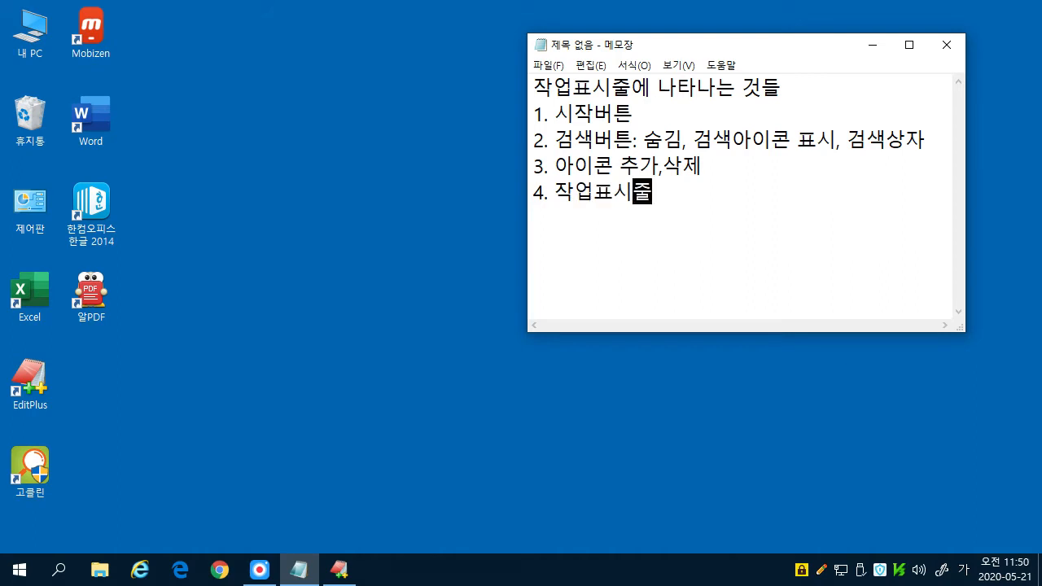
pyautogui.write(' 이동')
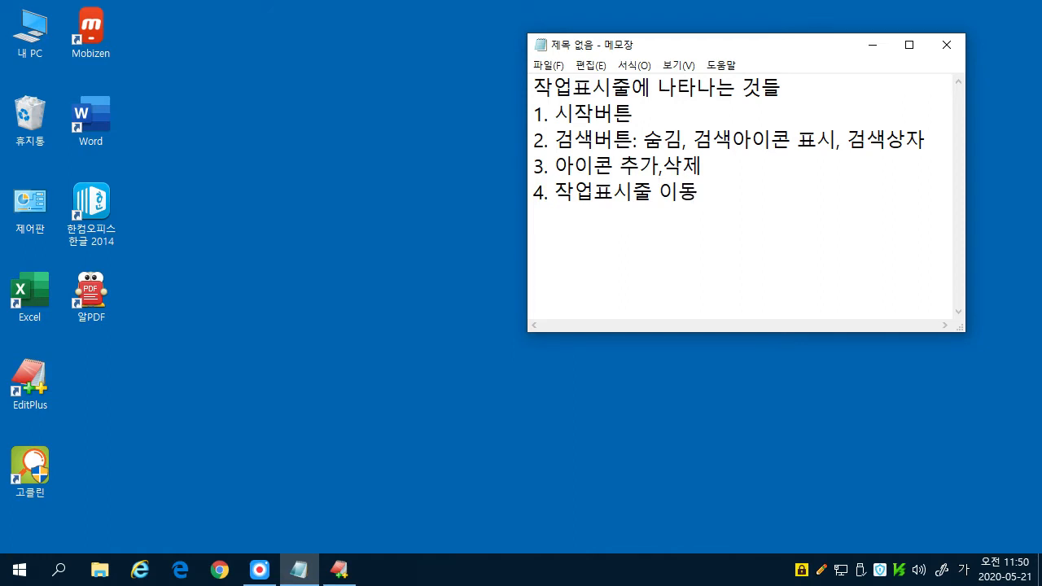
# Step: Move the taskbar to the left edge of the screen and return it to the bottom edge
pyautogui.click(143, 362)
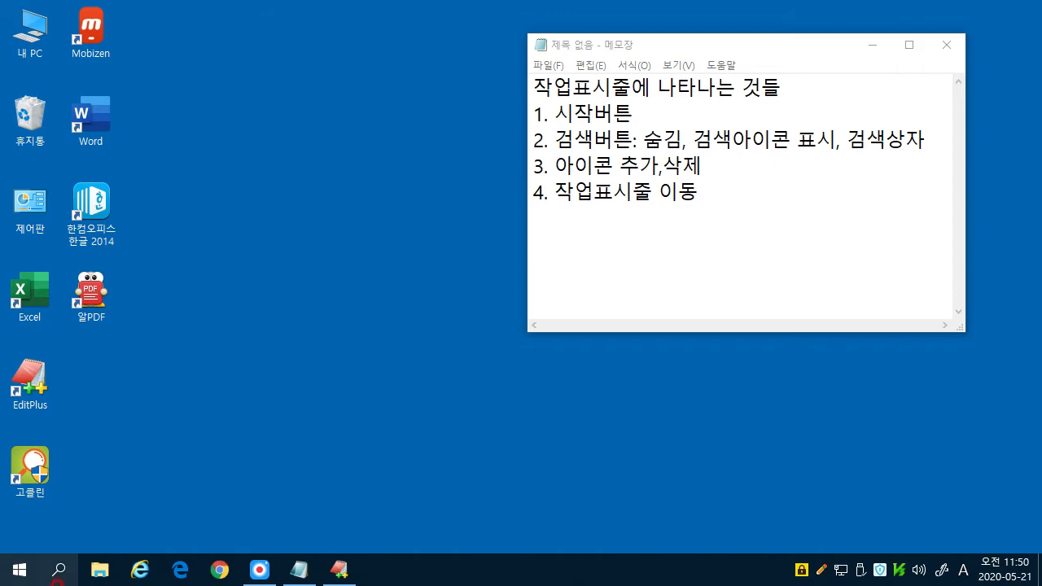
pyautogui.click(457, 573)
pyautogui.moveTo(457, 573); pyautogui.dragTo(69, 327)
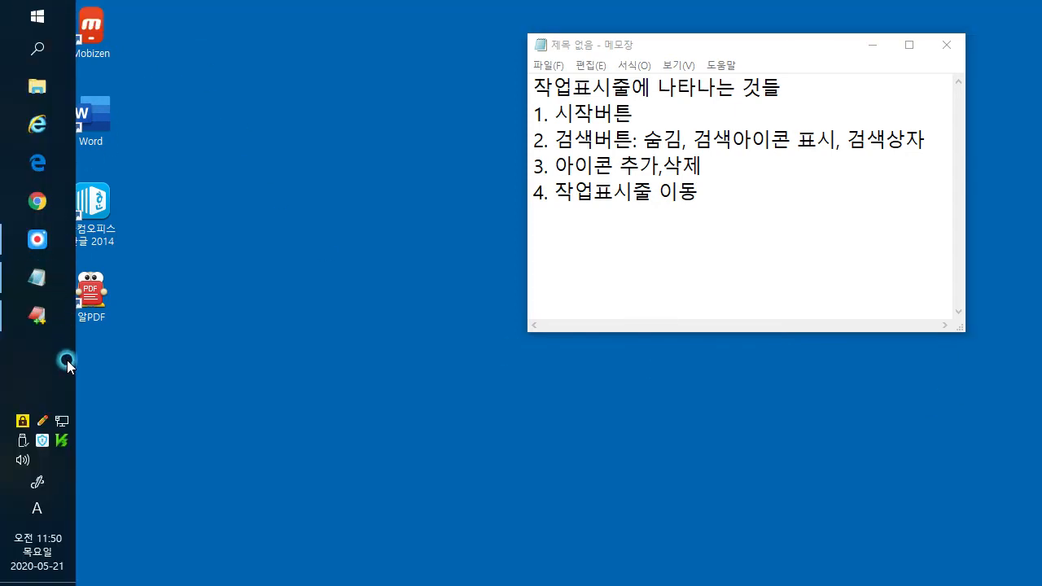
pyautogui.moveTo(70, 438); pyautogui.dragTo(117, 538)
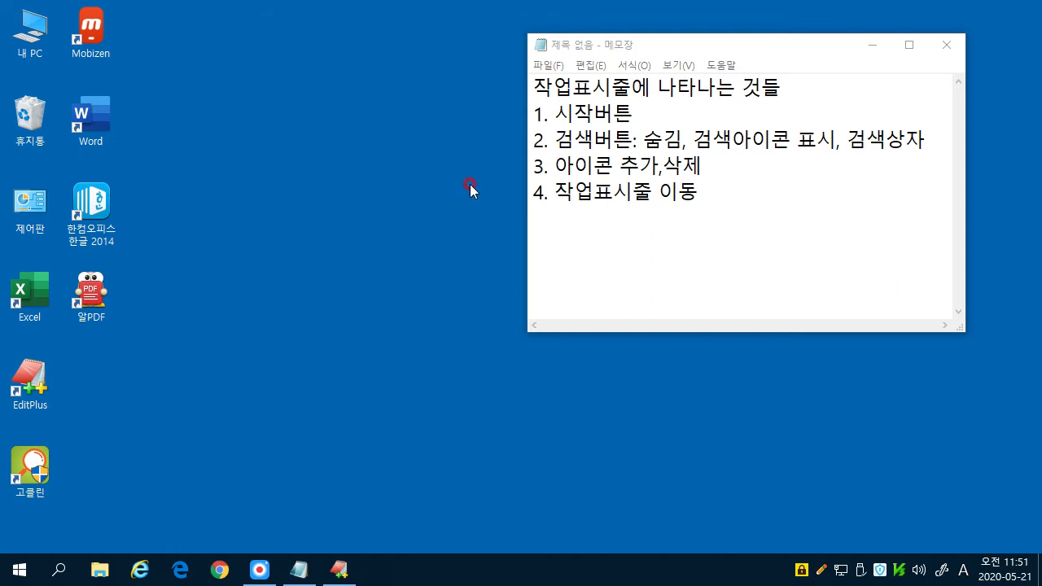
# Step: Add a new line "5. 작업표시줄 설정" below the fourth list item and minimize Notepad
pyautogui.click(869, 50)
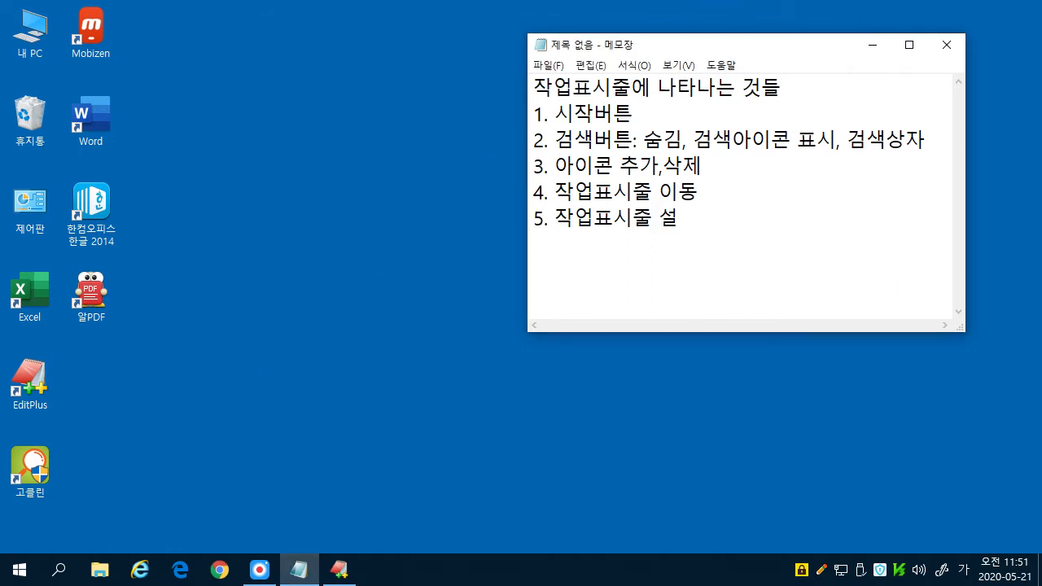
pyautogui.write('저')
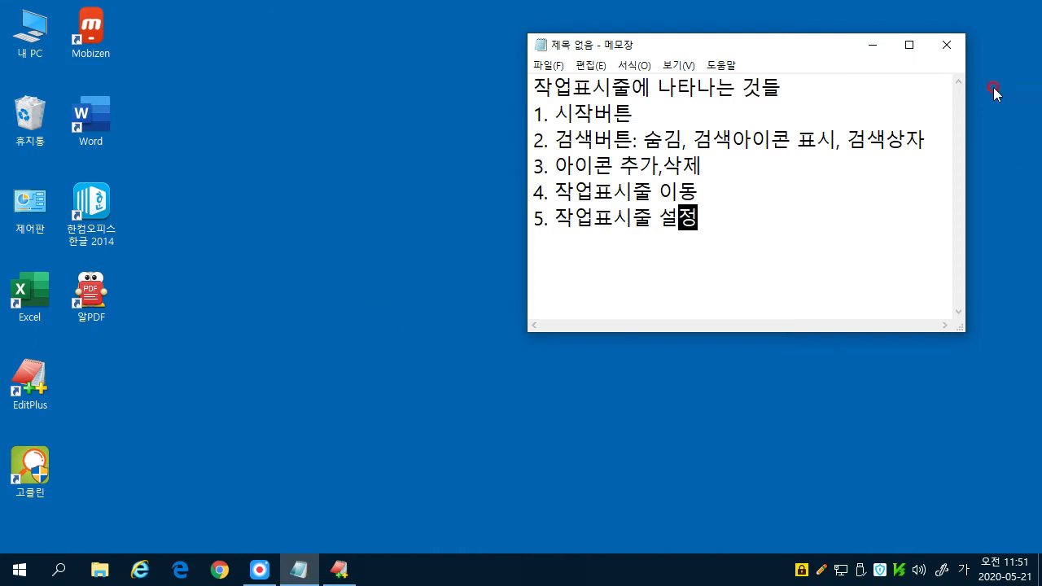
pyautogui.click(872, 45)
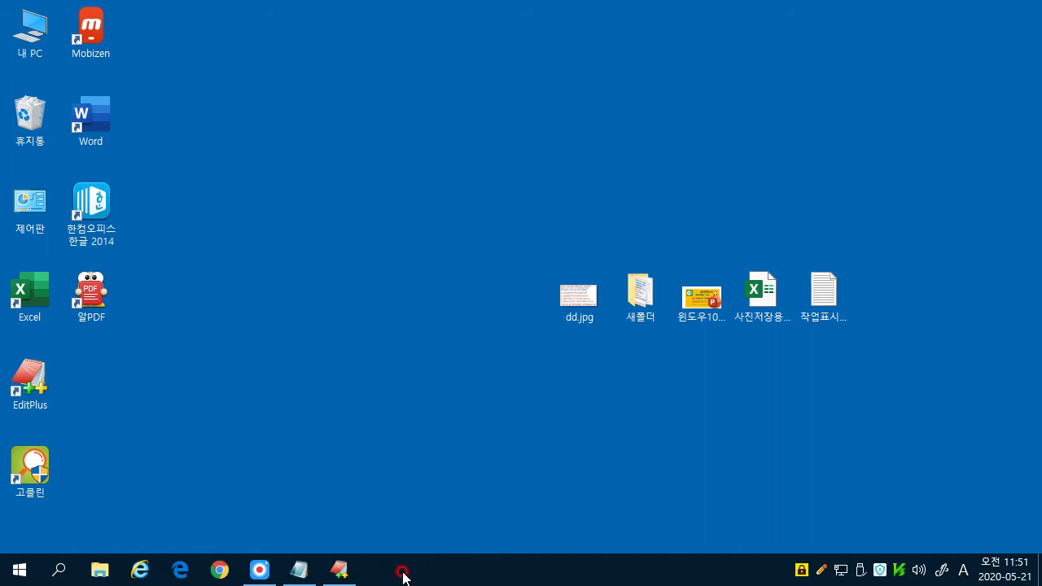
# Step: Open the taskbar settings (작업 표시줄 설정) and briefly outline the 작업 표시줄 잠금 option in red
pyautogui.rightClick(404, 576)
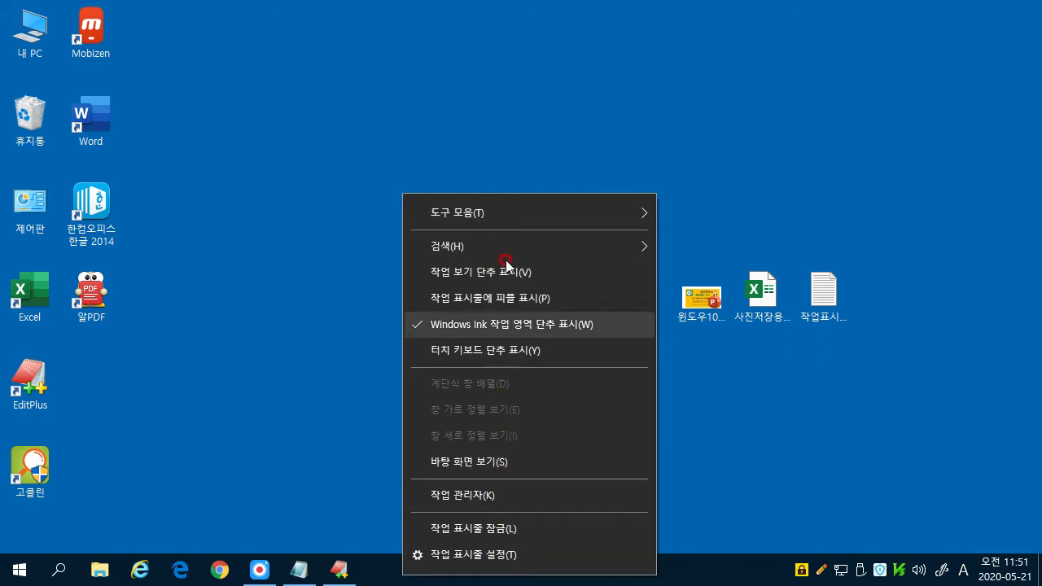
pyautogui.click(491, 557)
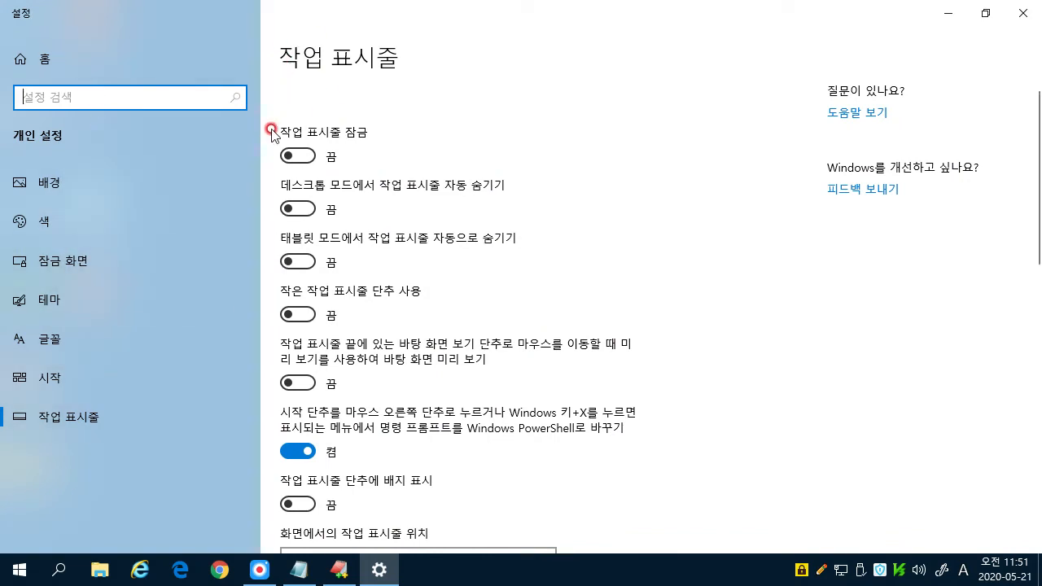
pyautogui.hotkey('ctrl', '2')
pyautogui.moveTo(271, 117)
pyautogui.mouseDown()
pyautogui.moveTo(321, 178)
pyautogui.moveTo(394, 187)
pyautogui.moveTo(401, 172)
pyautogui.mouseUp()
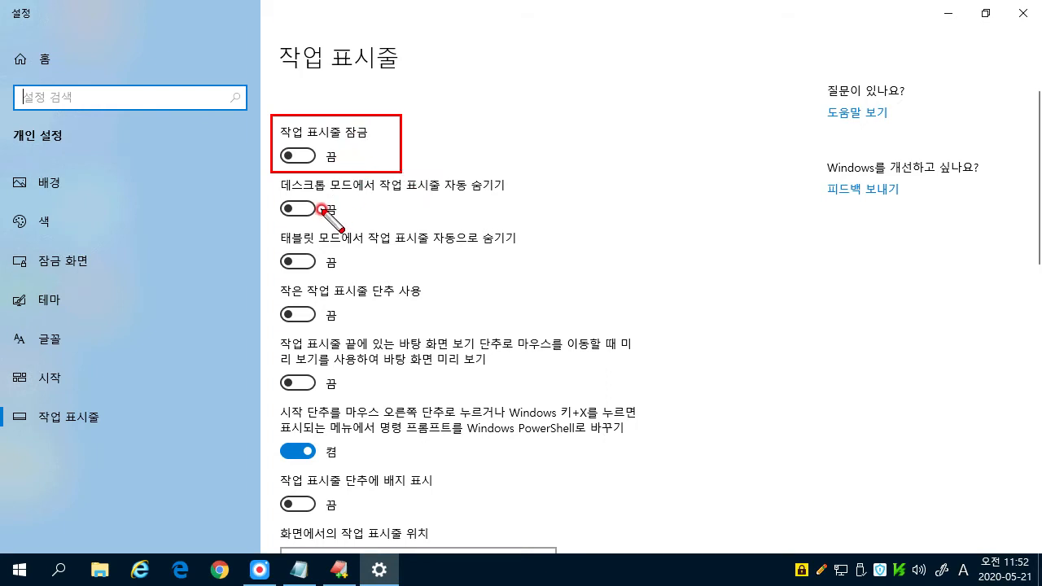
pyautogui.press('Escape')
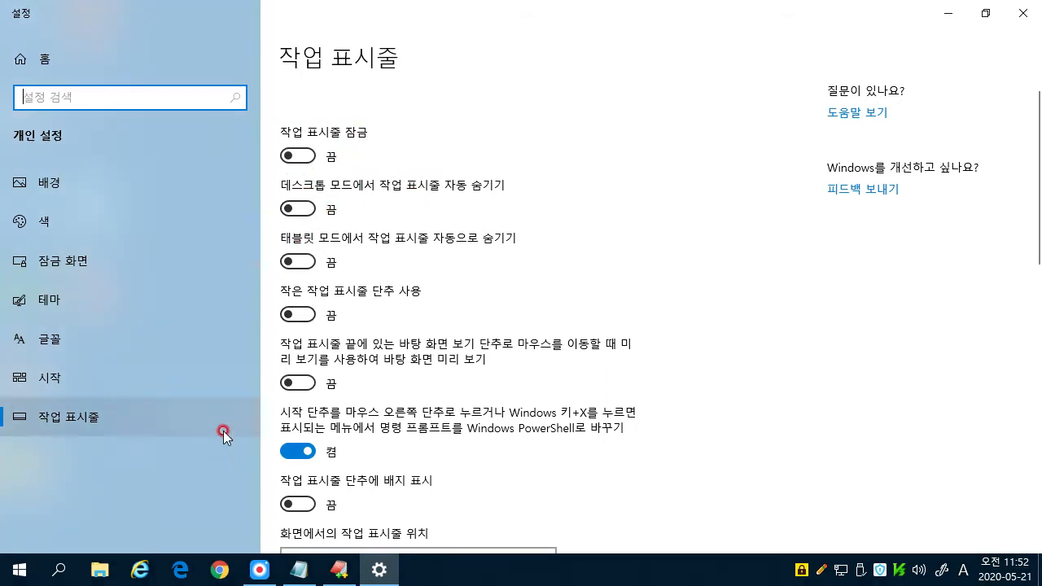
# Step: Try resizing the unlocked taskbar, and turn on 작업 표시줄 잠금 to lock it
pyautogui.moveTo(436, 570); pyautogui.dragTo(436, 535)
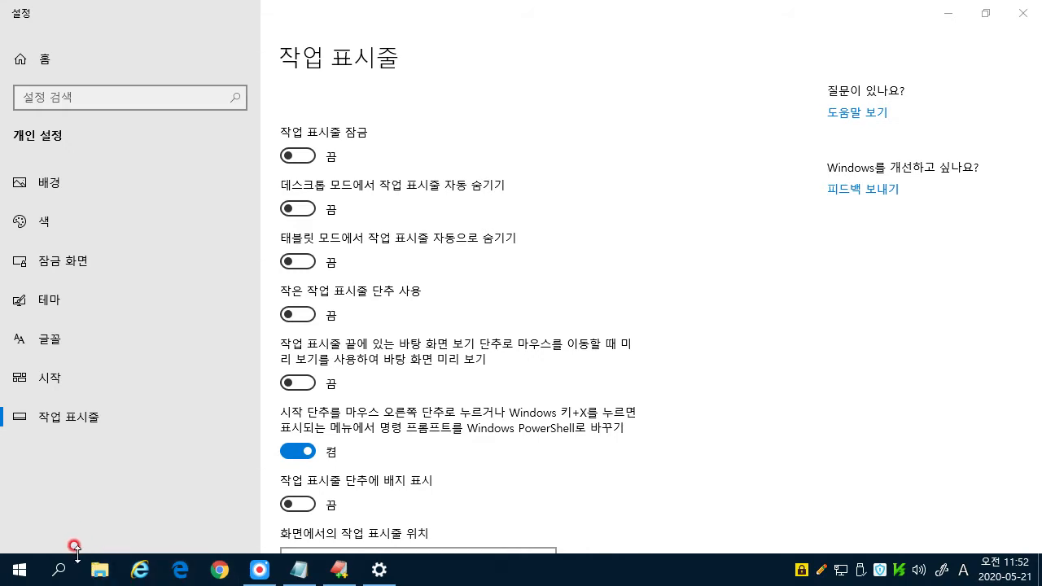
pyautogui.moveTo(74, 552); pyautogui.dragTo(117, 559)
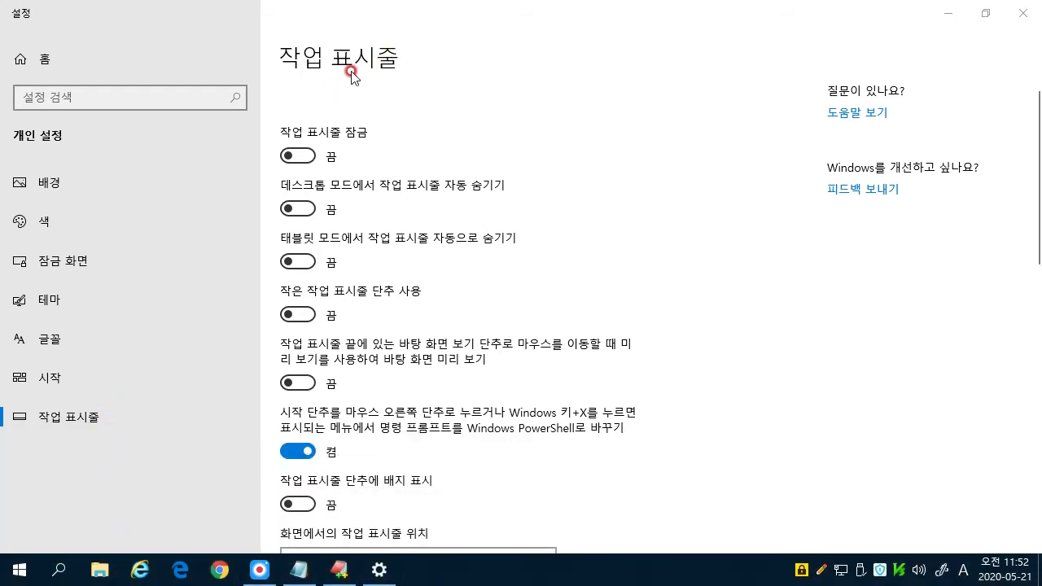
pyautogui.click(312, 159)
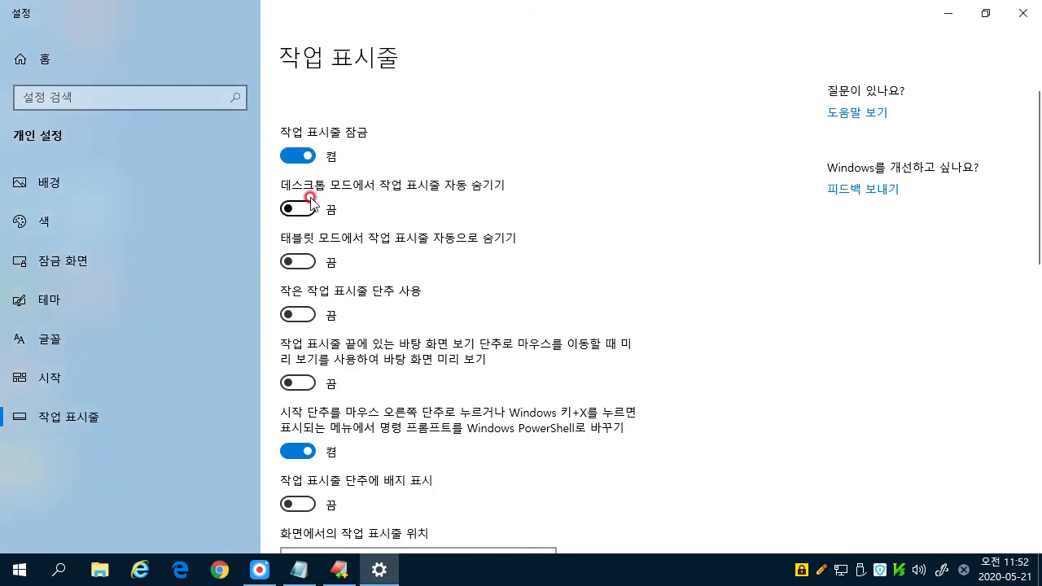
pyautogui.click(500, 570)
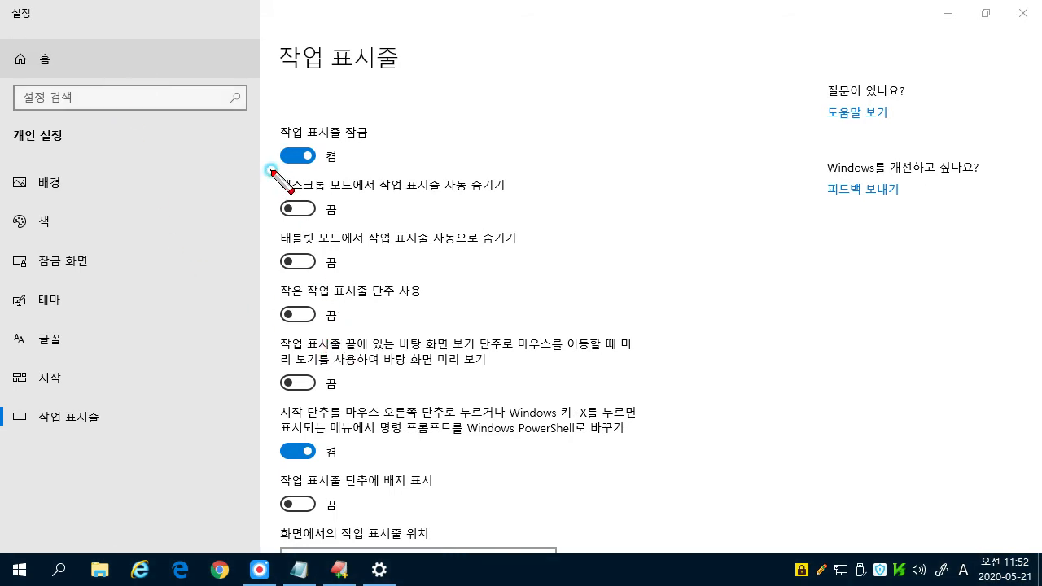
# Step: Briefly outline 데스크톱 모드에서 작업 표시줄 자동 숨기기 in red, test the taskbar's auto-hide with it on, and turn it back off
pyautogui.moveTo(271, 171)
pyautogui.mouseDown()
pyautogui.moveTo(288, 210)
pyautogui.moveTo(344, 226)
pyautogui.moveTo(461, 233)
pyautogui.moveTo(520, 220)
pyautogui.mouseUp()
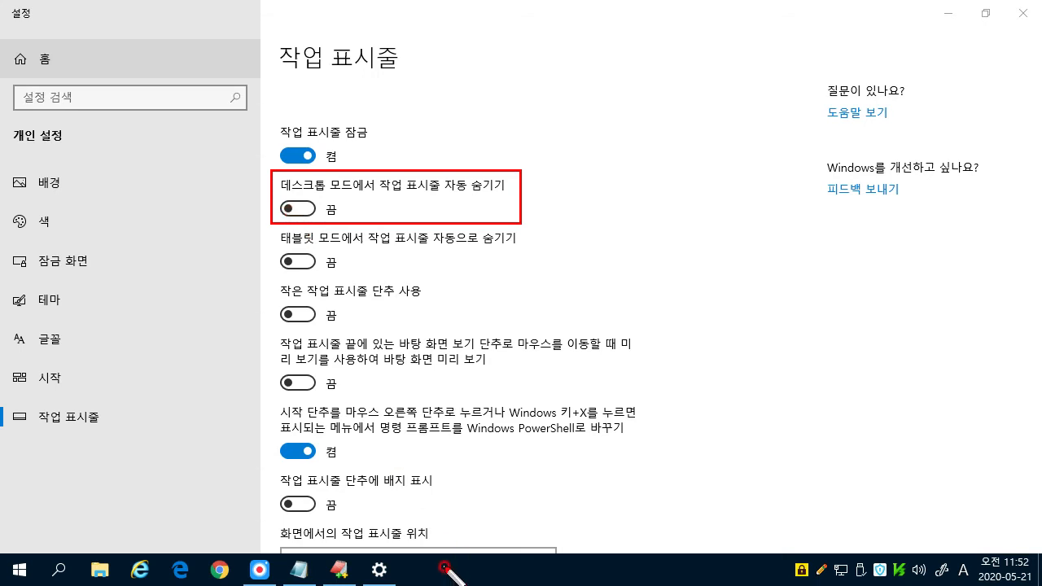
pyautogui.press('Escape')
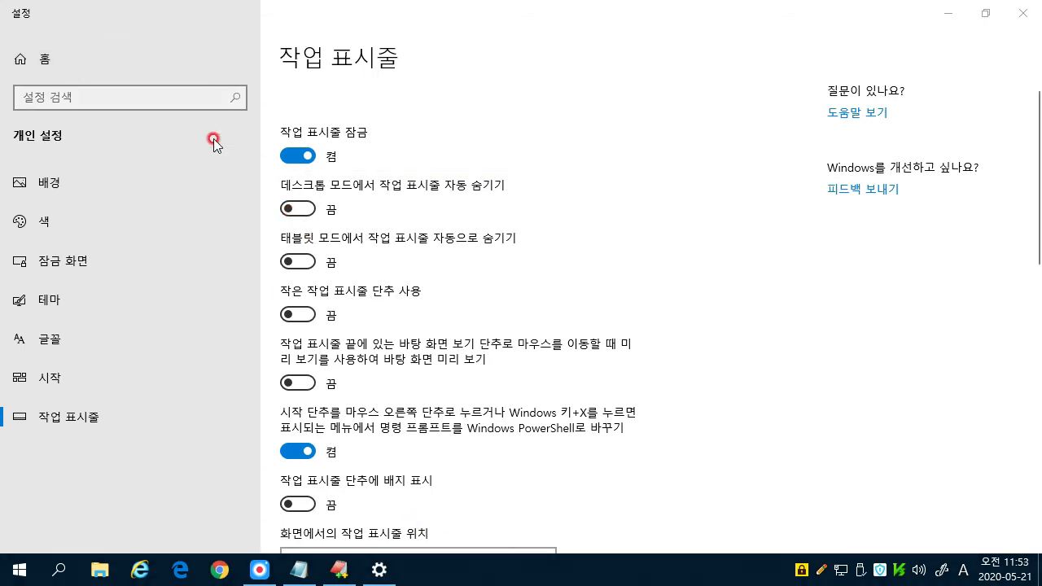
pyautogui.click(310, 209)
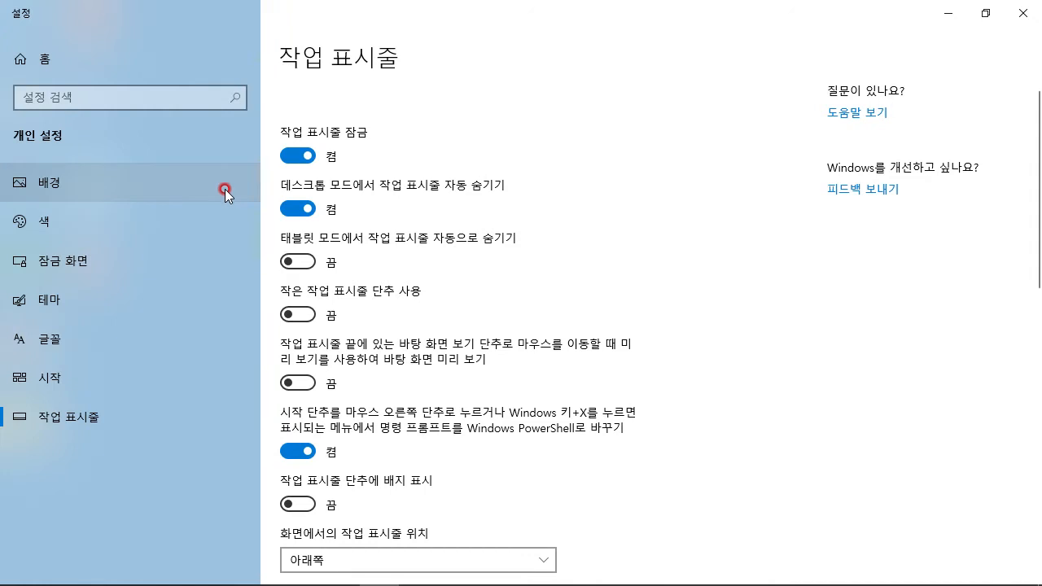
pyautogui.click(286, 209)
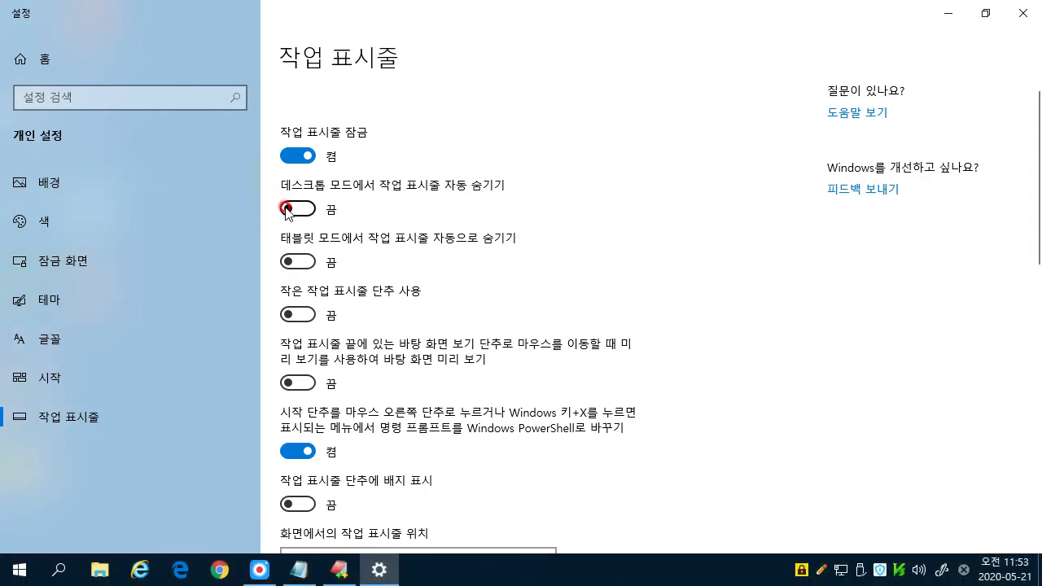
pyautogui.click(311, 209)
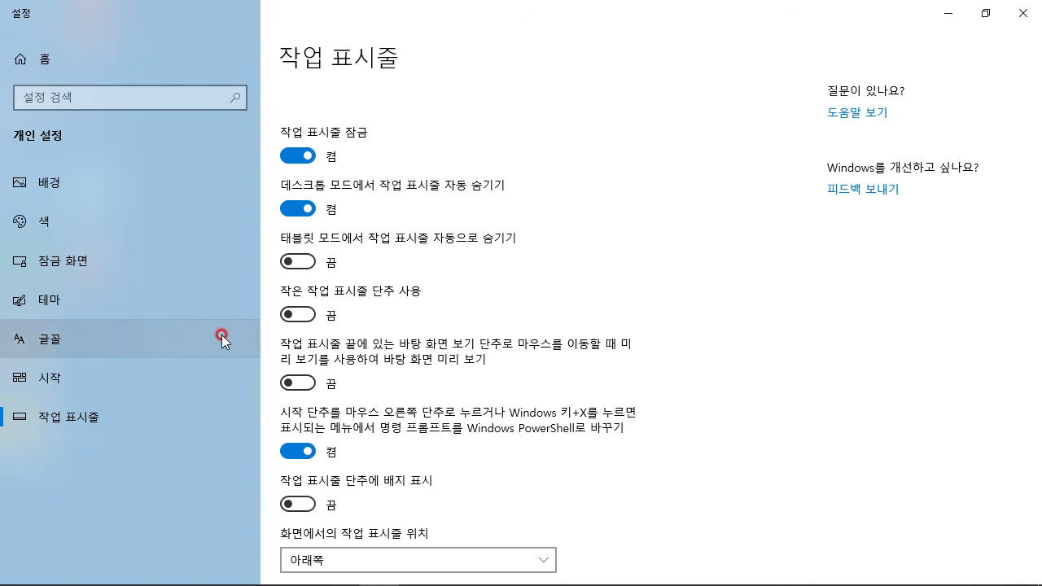
pyautogui.moveTo(631, 583)
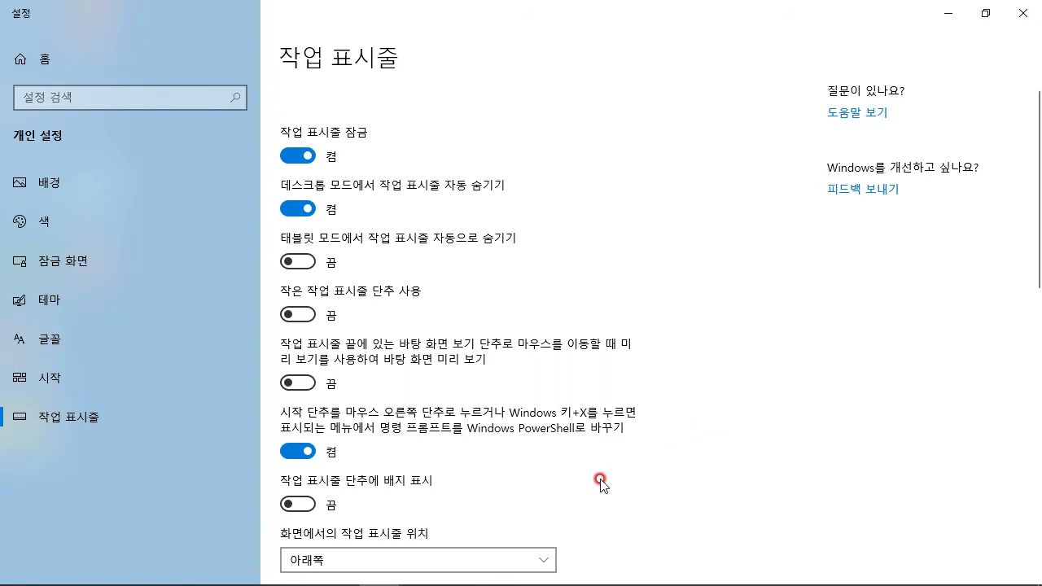
pyautogui.moveTo(138, 583)
pyautogui.click(287, 209)
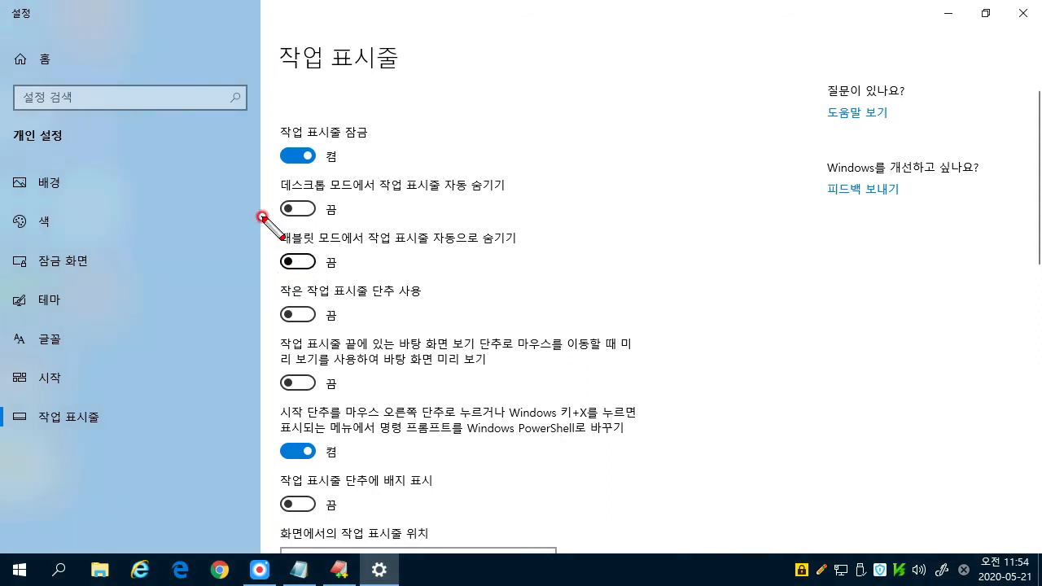
# Step: Briefly outline the tablet-mode auto-hide option and 작은 작업 표시줄 단추 사용 in red, and toggle the small buttons option
pyautogui.moveTo(277, 248)
pyautogui.mouseDown()
pyautogui.moveTo(295, 275)
pyautogui.moveTo(538, 274)
pyautogui.mouseUp()
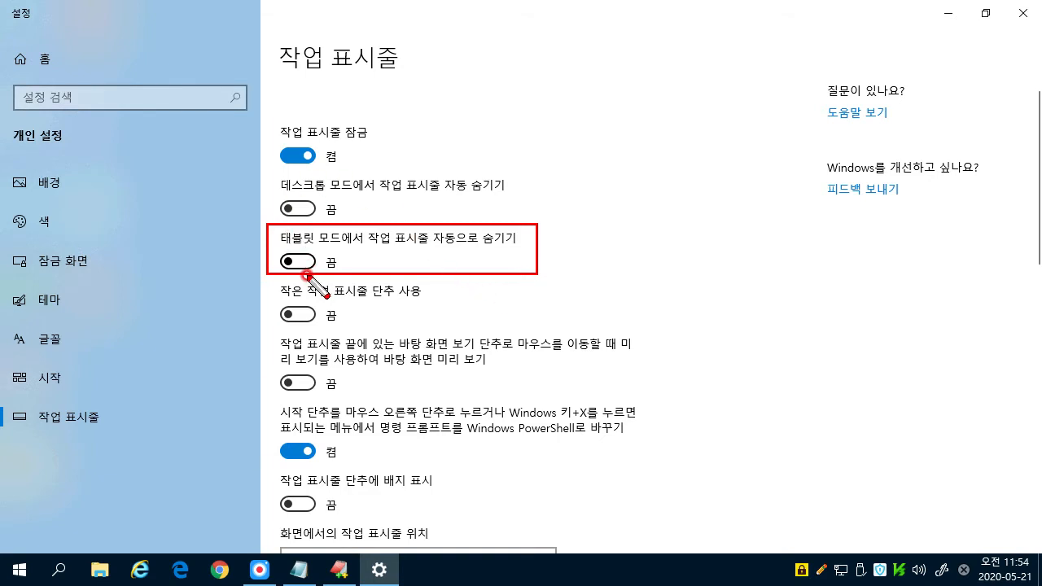
pyautogui.press('Escape')
pyautogui.hotkey('ctrl', '2')
pyautogui.moveTo(271, 282); pyautogui.dragTo(431, 330)
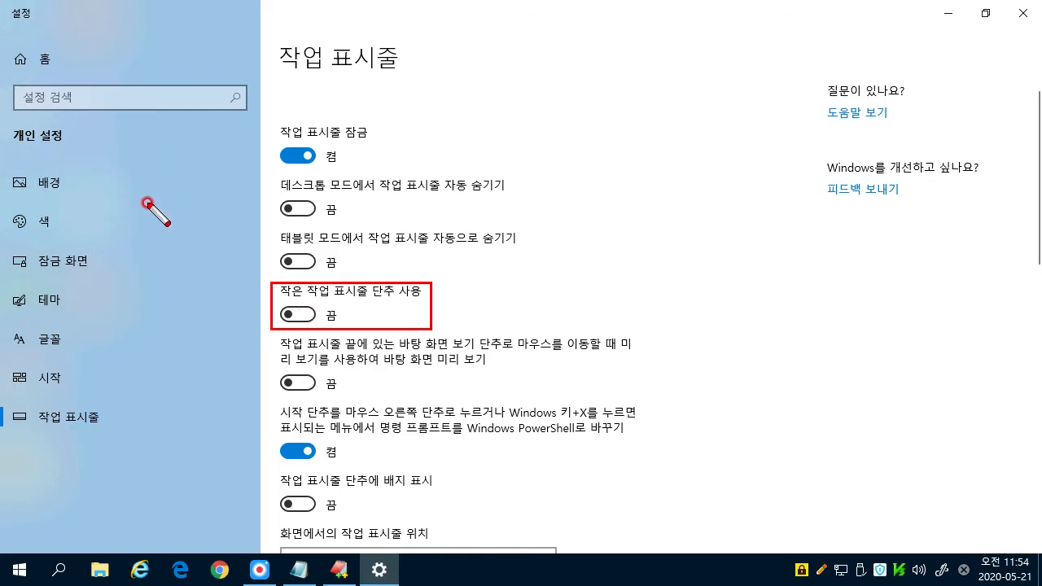
pyautogui.press('Escape')
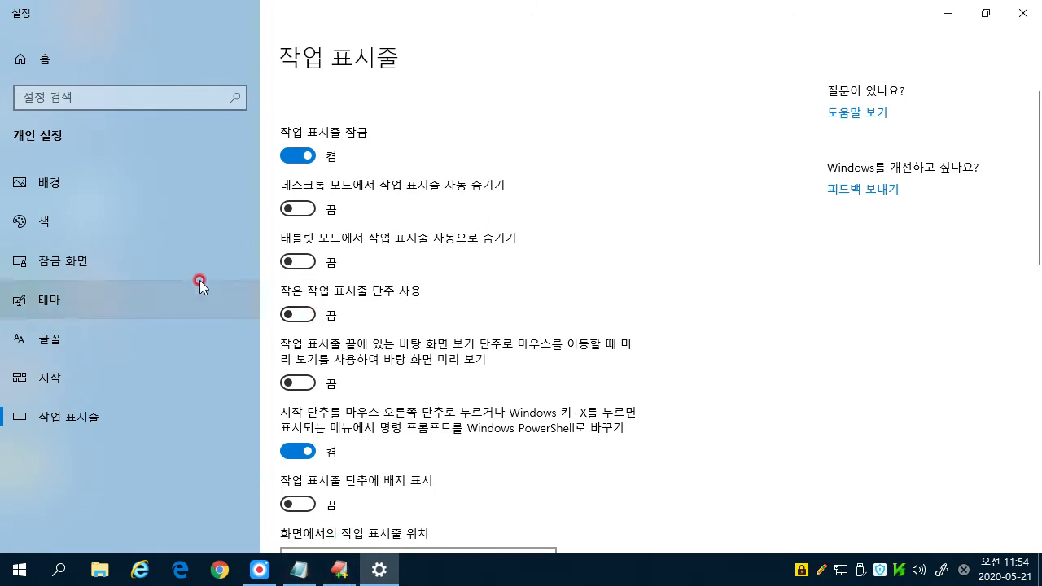
pyautogui.click(302, 316)
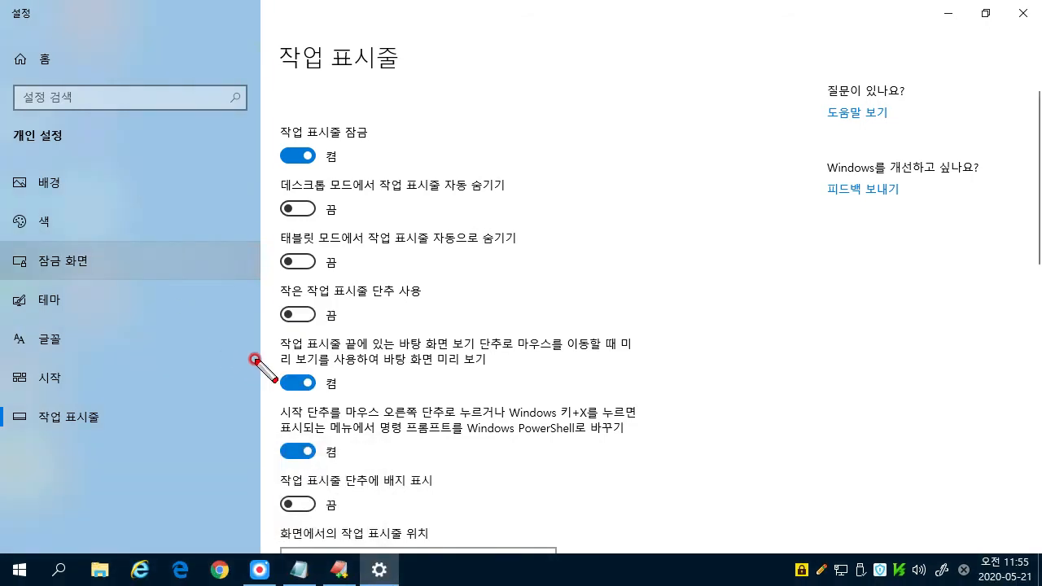
# Step: Briefly outline the desktop preview option in red, toggle it and leave it on, and show the desktop from the taskbar's end
pyautogui.moveTo(274, 330)
pyautogui.mouseDown()
pyautogui.moveTo(287, 393)
pyautogui.moveTo(328, 400)
pyautogui.moveTo(558, 397)
pyautogui.moveTo(599, 386)
pyautogui.moveTo(637, 395)
pyautogui.mouseUp()
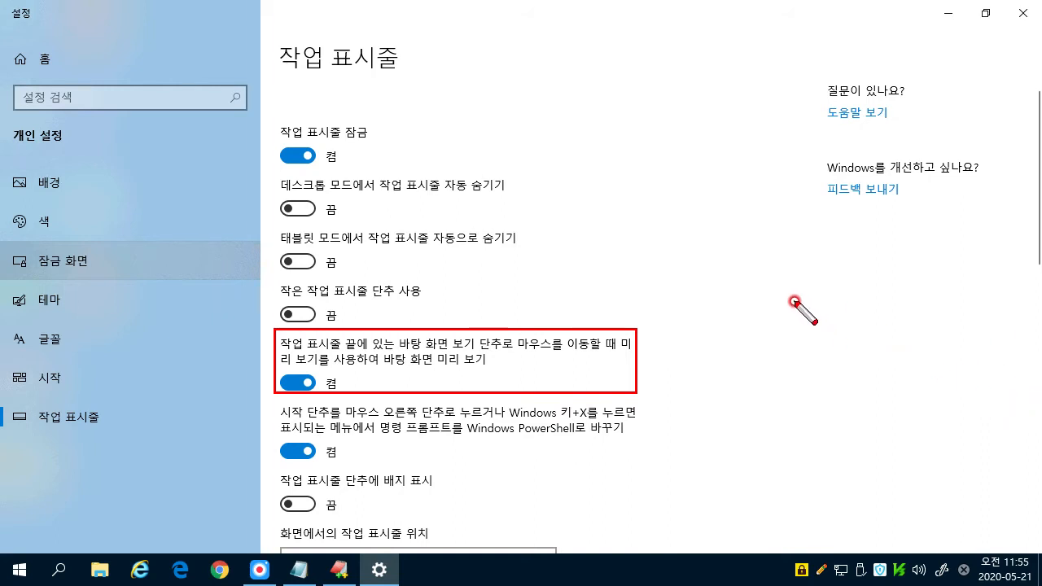
pyautogui.press('Escape')
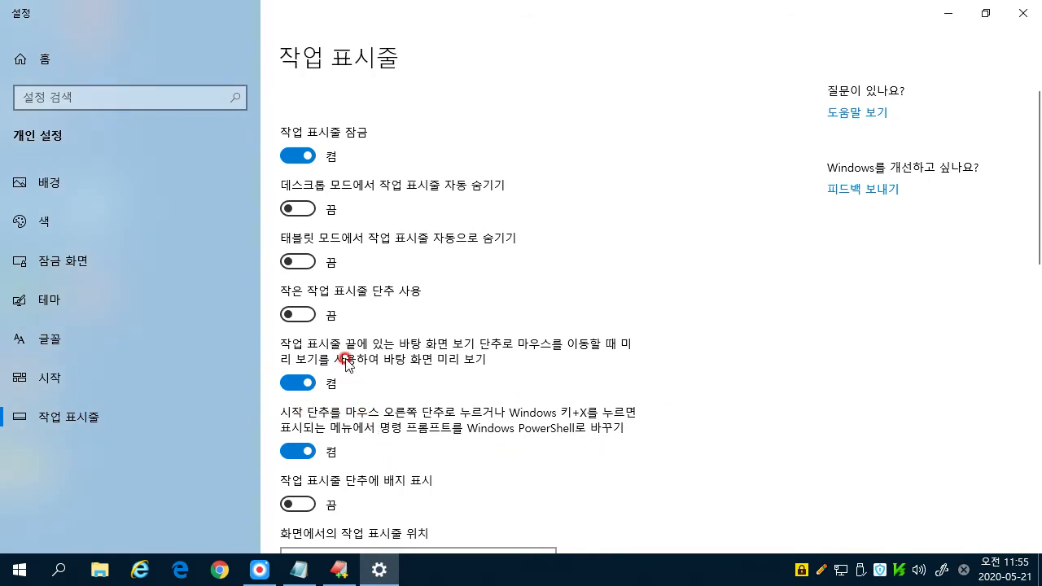
pyautogui.click(286, 385)
pyautogui.click(303, 384)
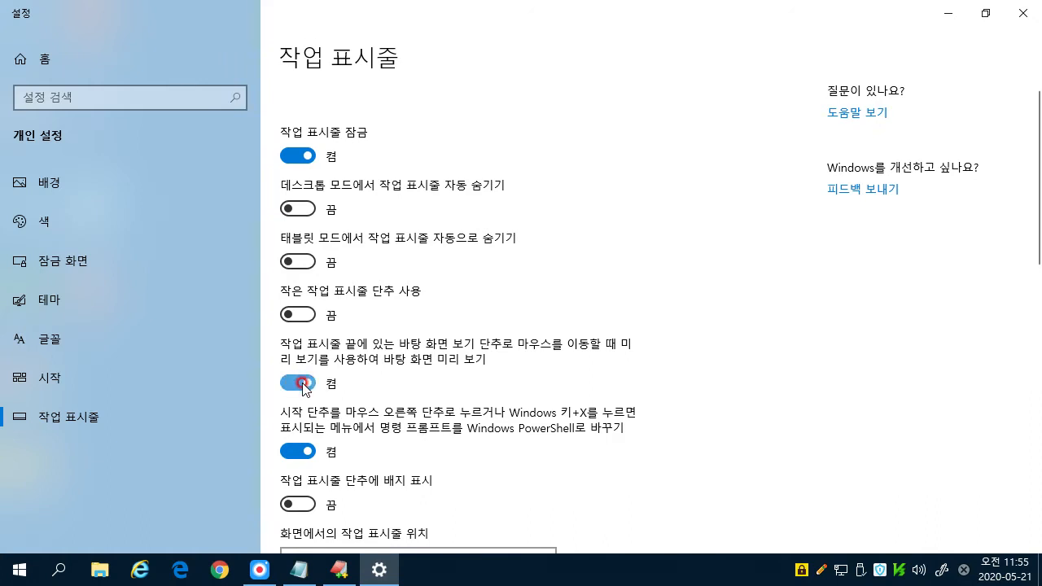
pyautogui.click(286, 393)
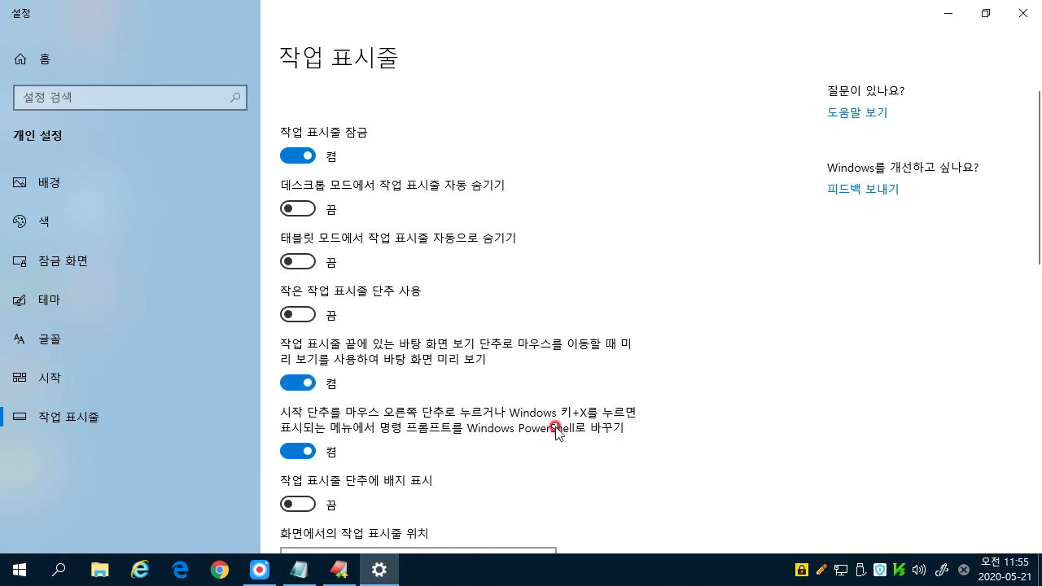
pyautogui.click(324, 391)
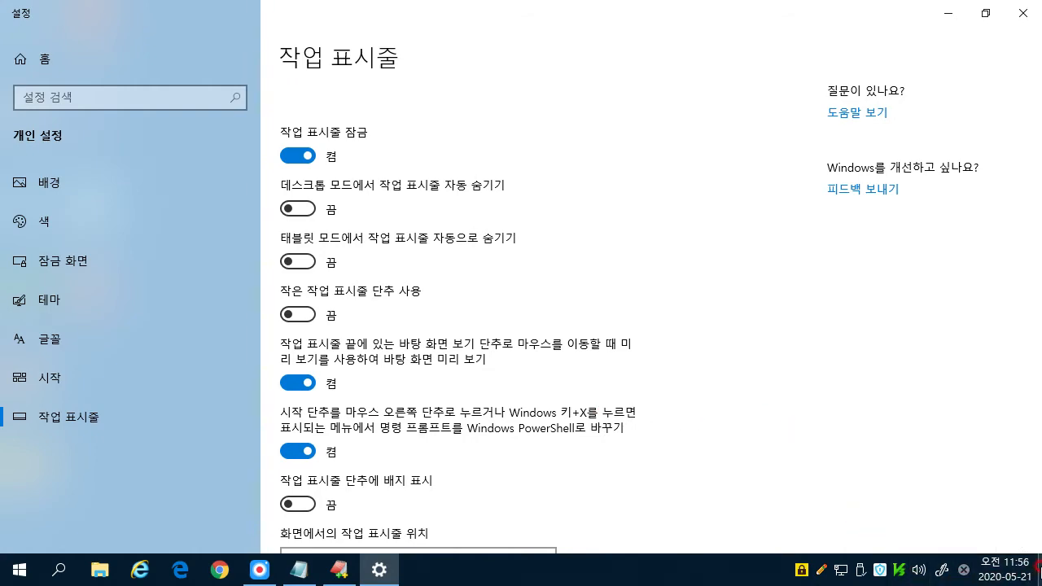
pyautogui.click(1040, 566)
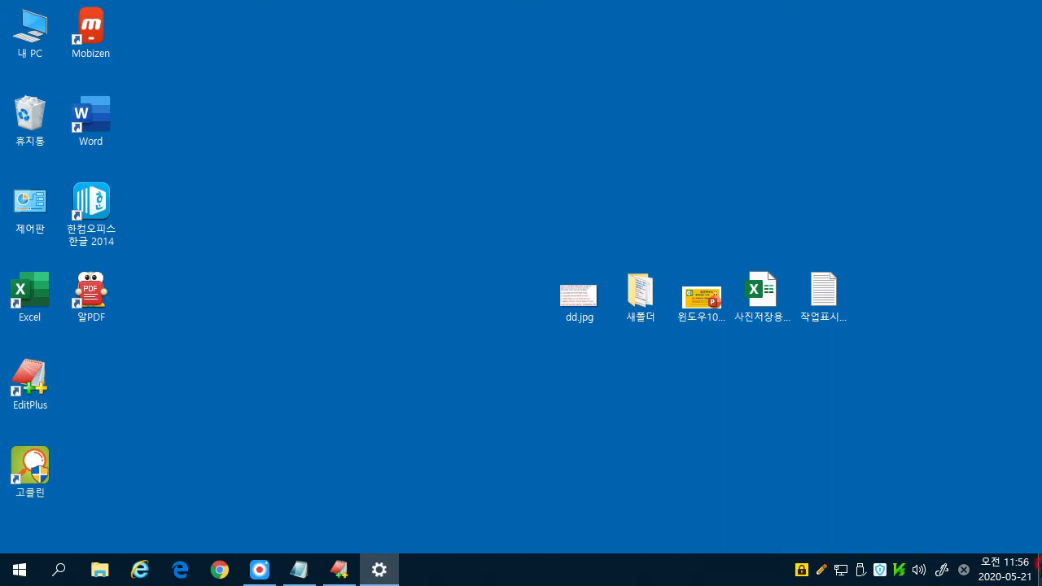
# Step: Show and restore the desktop from the taskbar's end, and turn off the desktop preview option
pyautogui.click(1040, 566)
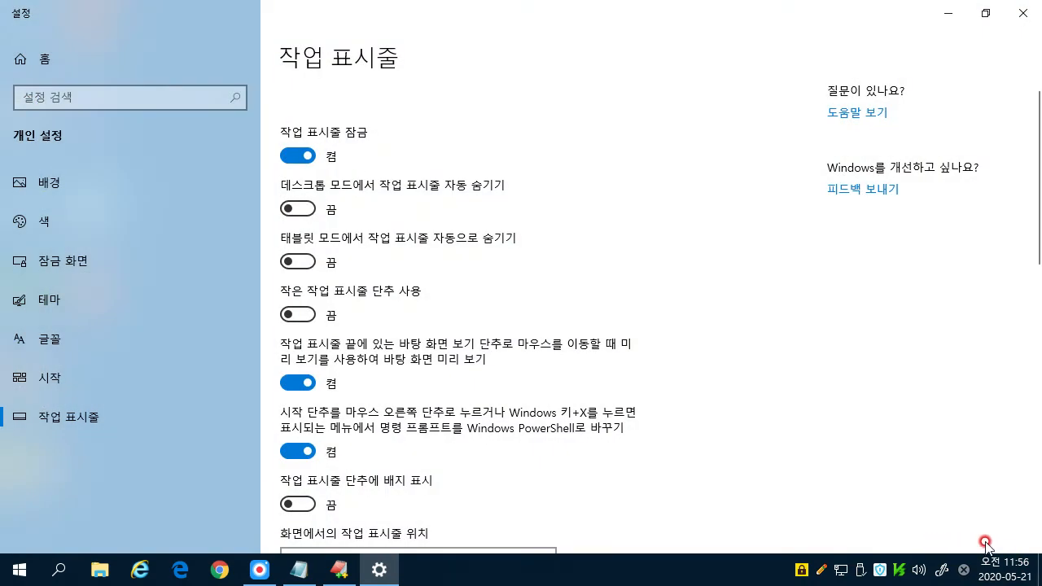
pyautogui.click(1040, 566)
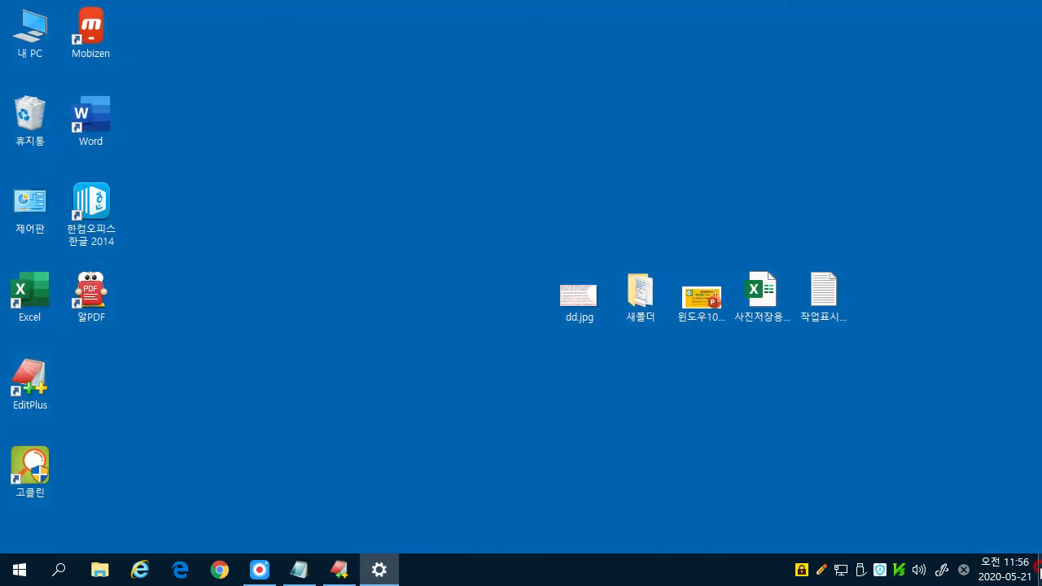
pyautogui.click(1040, 566)
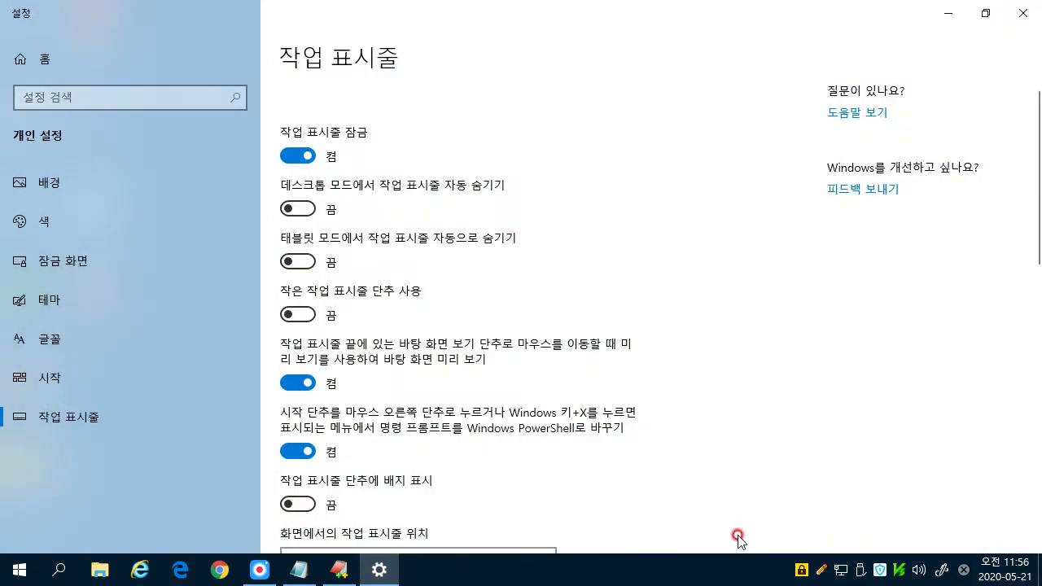
pyautogui.click(286, 386)
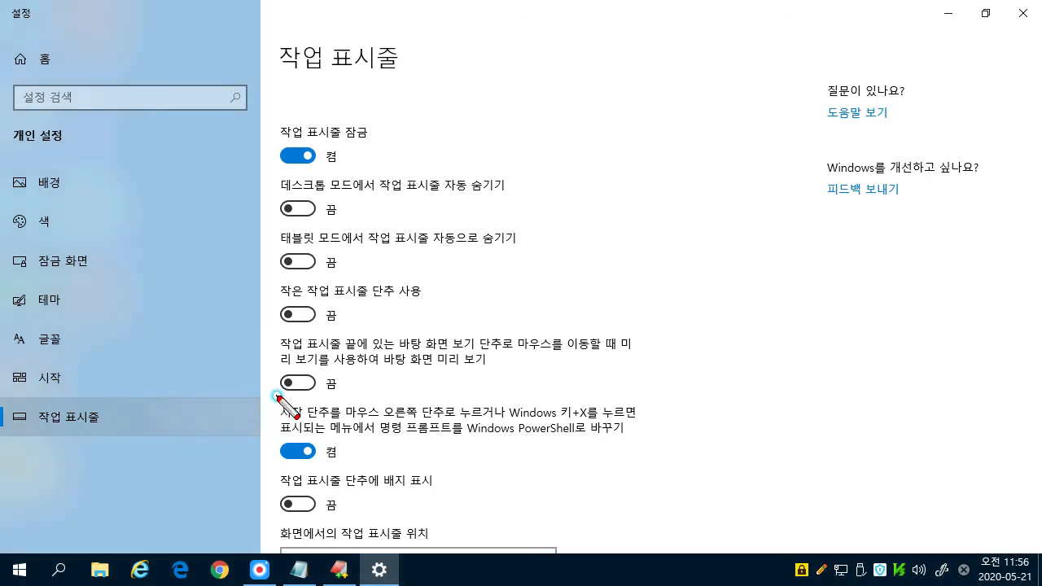
# Step: Briefly outline the Windows PowerShell replacement option in red, and check the Start button's context menu and the Windows+X menu
pyautogui.moveTo(277, 397)
pyautogui.mouseDown()
pyautogui.moveTo(285, 464)
pyautogui.moveTo(427, 471)
pyautogui.mouseUp()
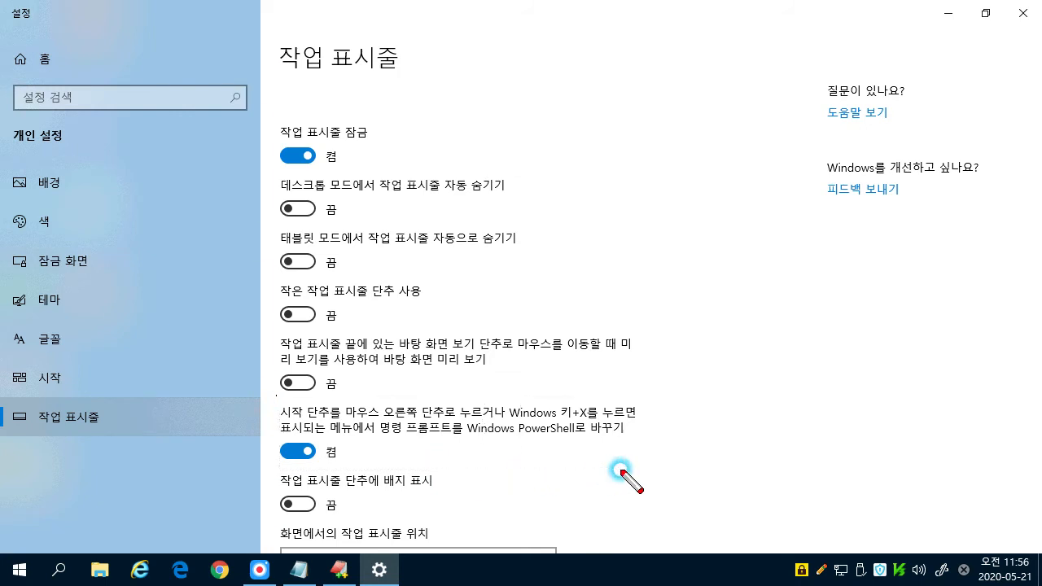
pyautogui.moveTo(621, 473); pyautogui.dragTo(643, 471)
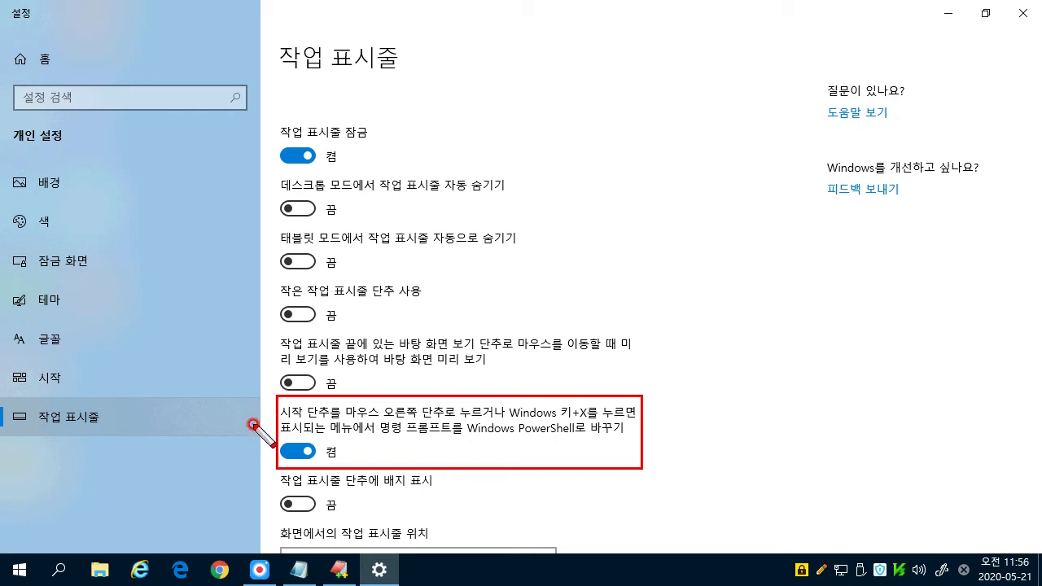
pyautogui.rightClick(22, 570)
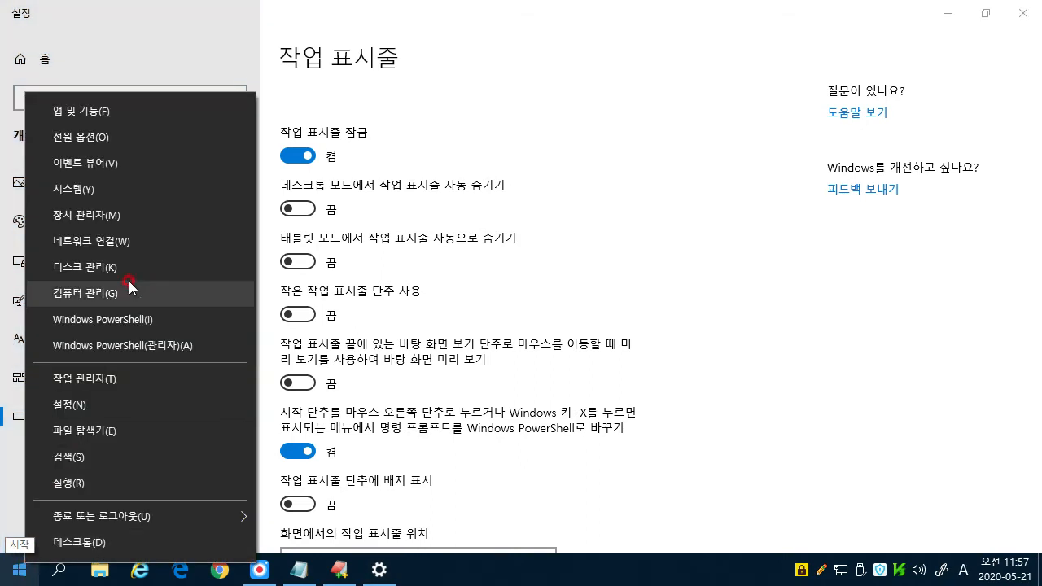
pyautogui.click(22, 576)
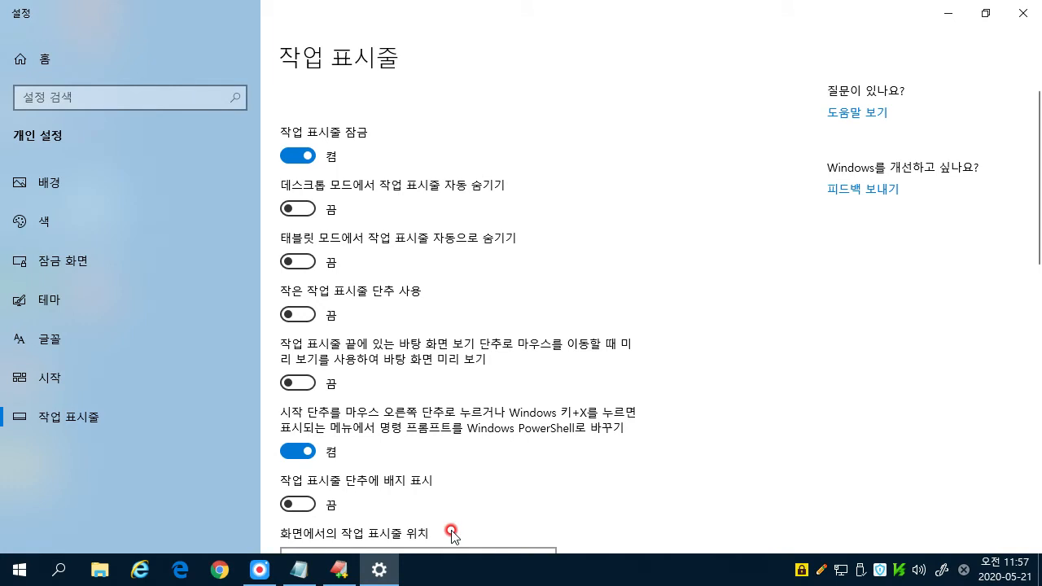
pyautogui.press('super+x')
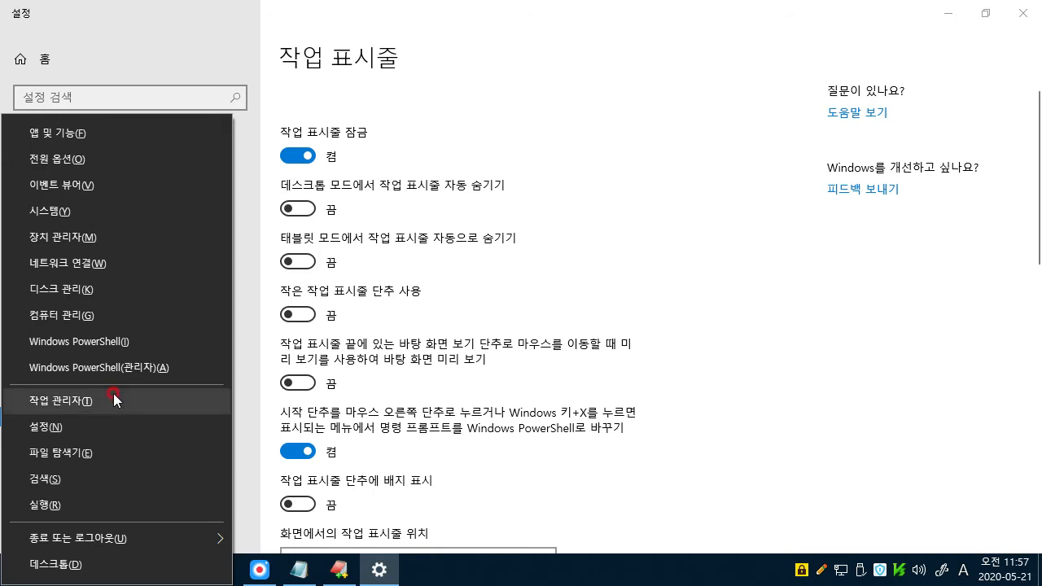
pyautogui.press('Escape')
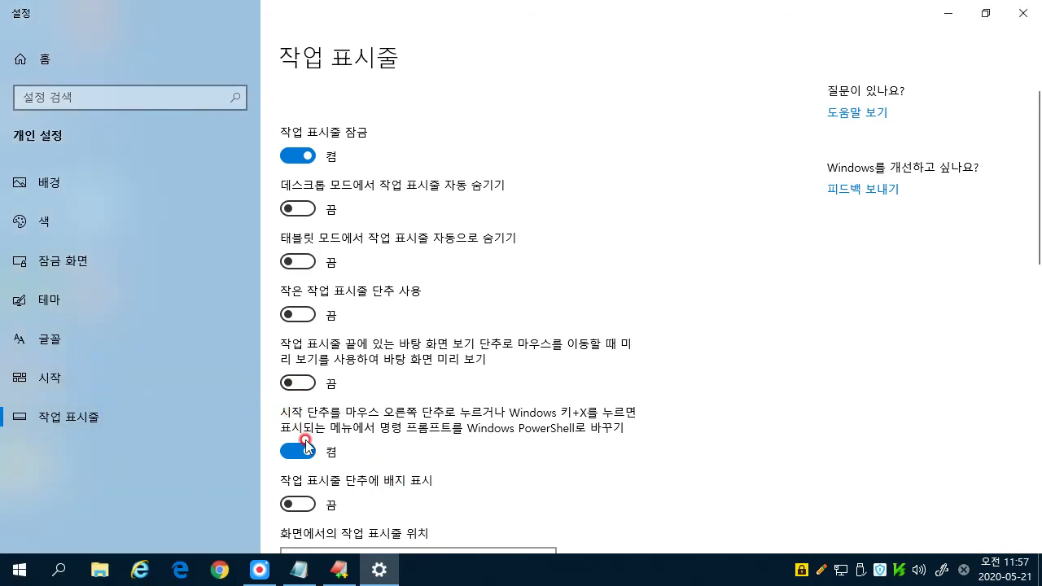
# Step: Turn off the PowerShell replacement option, outline the two 명령 프롬프트 entries in the Start context menu, and briefly open 명령 프롬프트
pyautogui.click(298, 453)
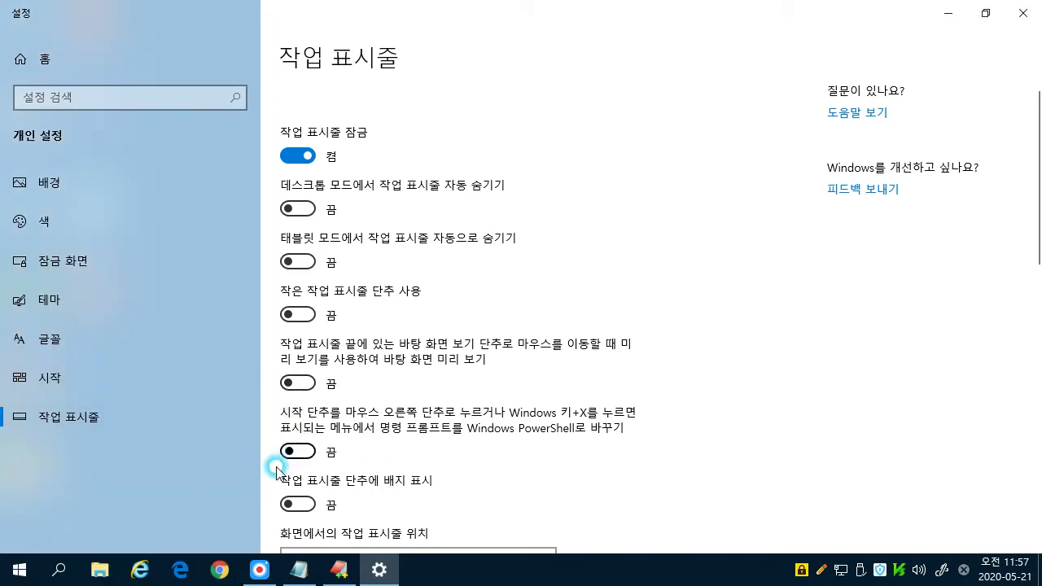
pyautogui.rightClick(27, 575)
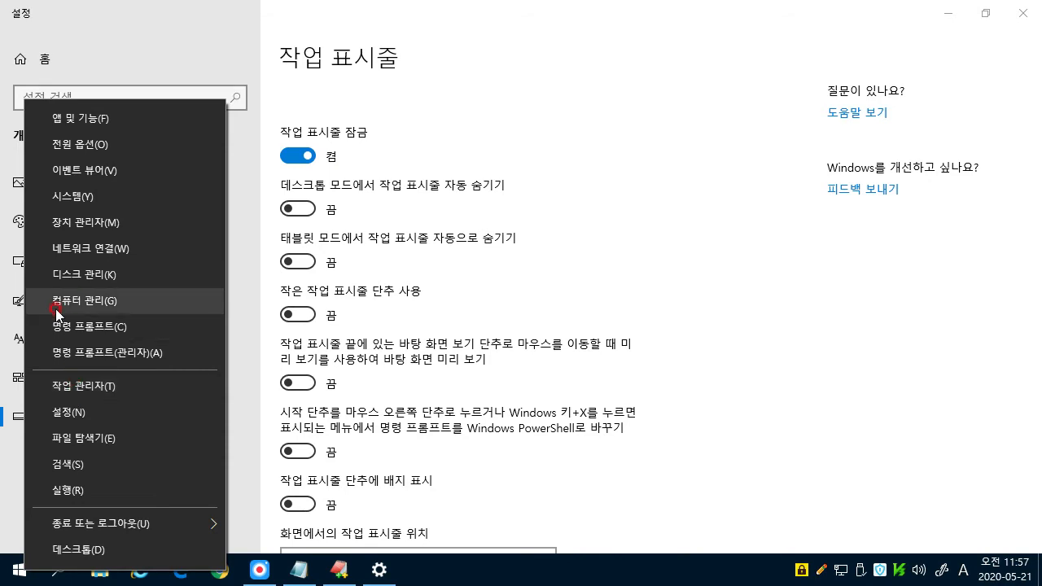
pyautogui.hotkey('ctrl', 'alt', 'd')
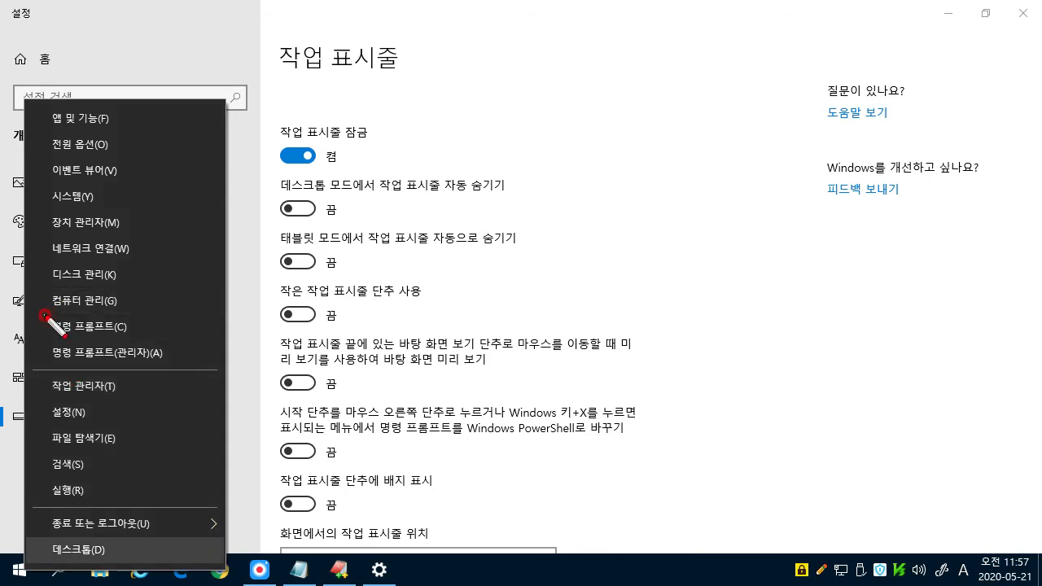
pyautogui.moveTo(45, 316); pyautogui.dragTo(184, 367)
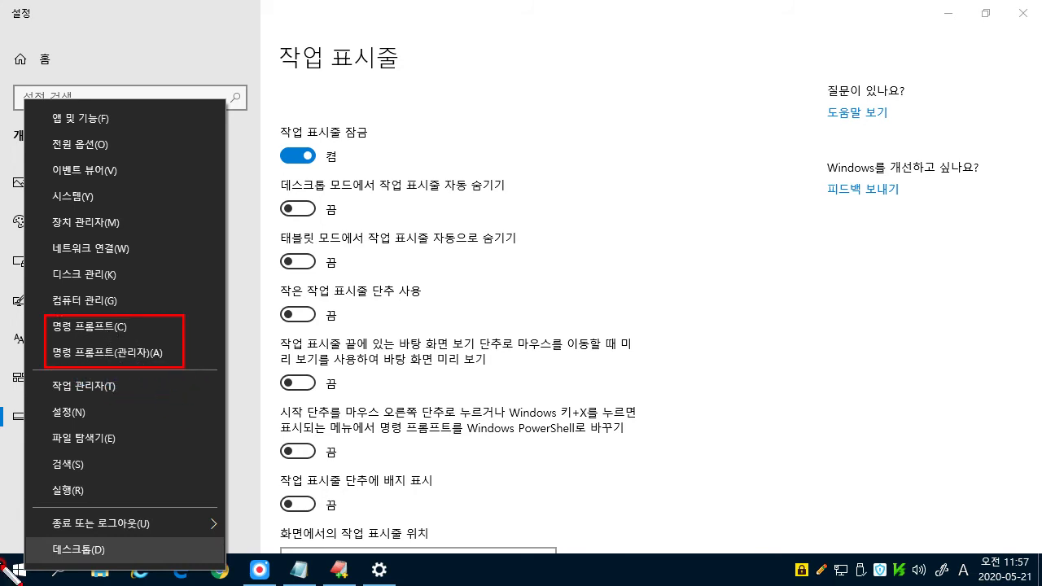
pyautogui.click(56, 329)
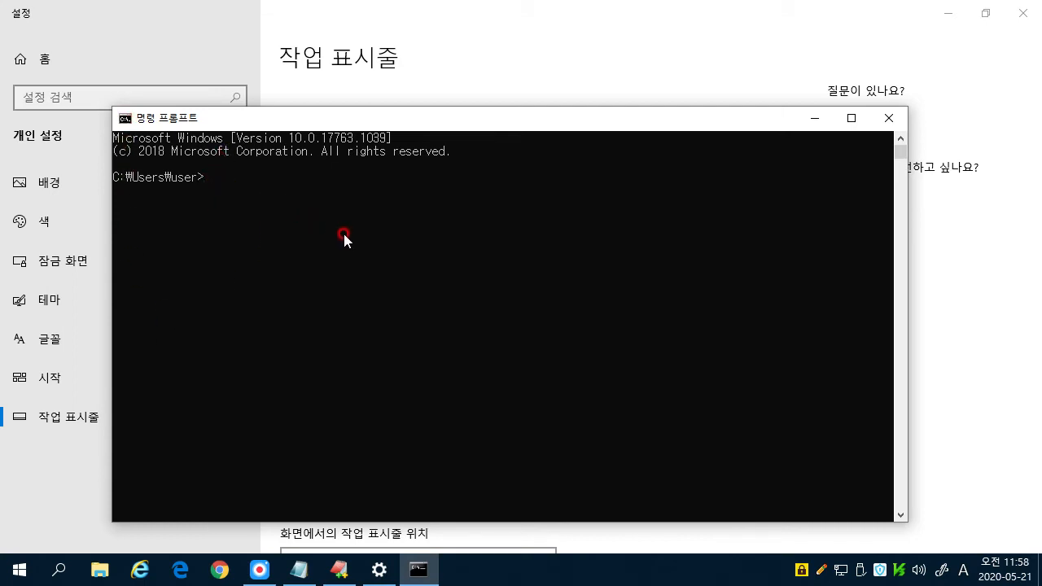
pyautogui.click(891, 119)
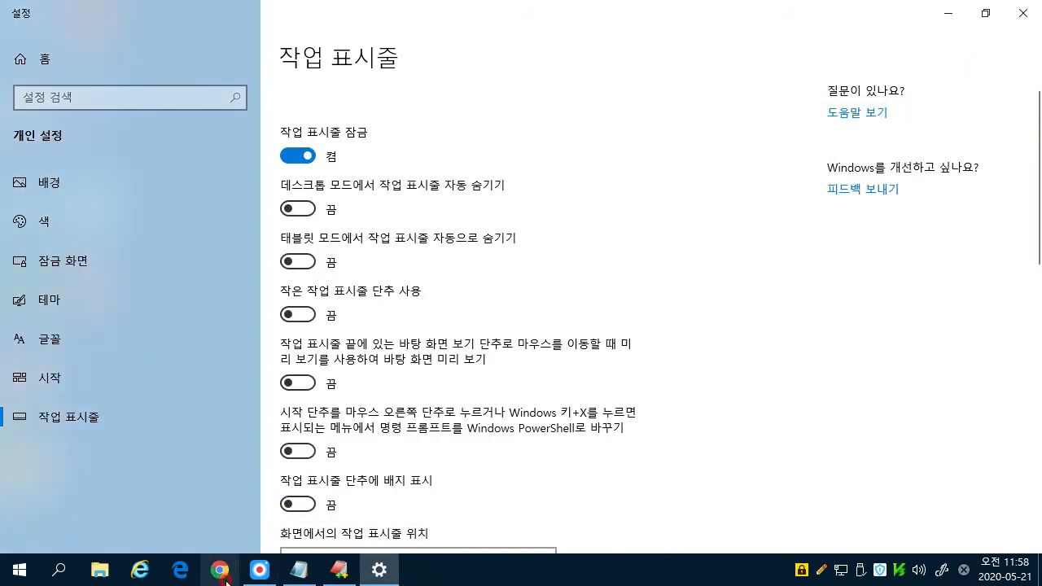
# Step: Turn the PowerShell replacement option back on, outline the two Windows PowerShell entries in the Start context menu, and briefly open Windows PowerShell
pyautogui.click(305, 449)
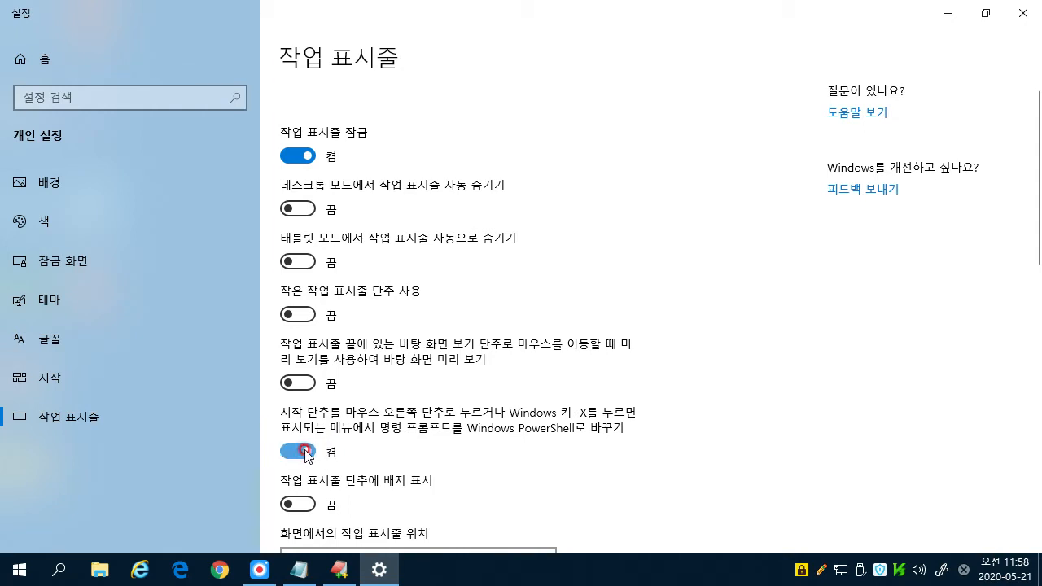
pyautogui.rightClick(19, 574)
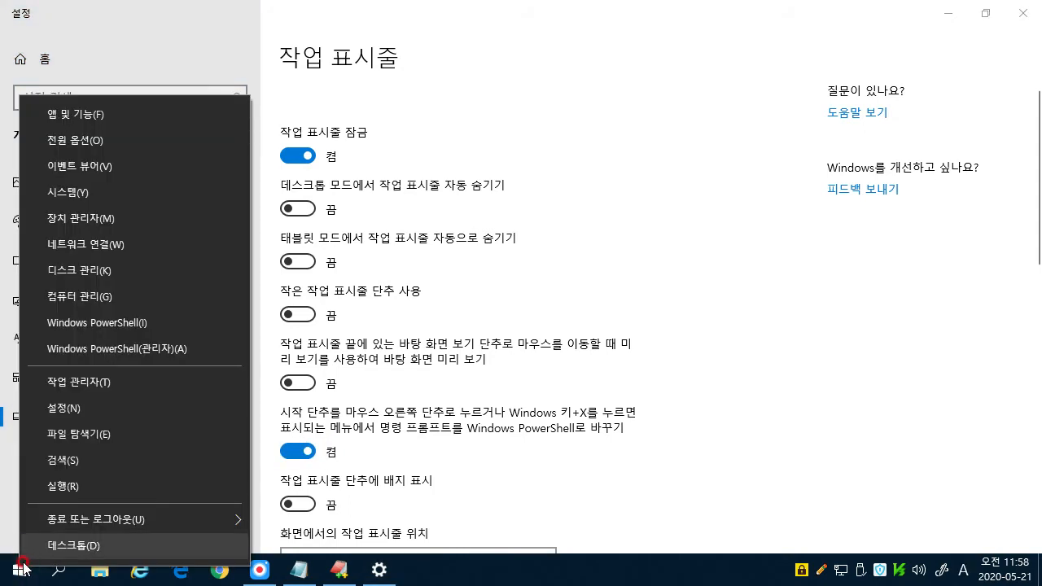
pyautogui.hotkey('ctrl', '2')
pyautogui.moveTo(35, 309)
pyautogui.mouseDown()
pyautogui.moveTo(49, 361)
pyautogui.moveTo(143, 372)
pyautogui.moveTo(220, 366)
pyautogui.mouseUp()
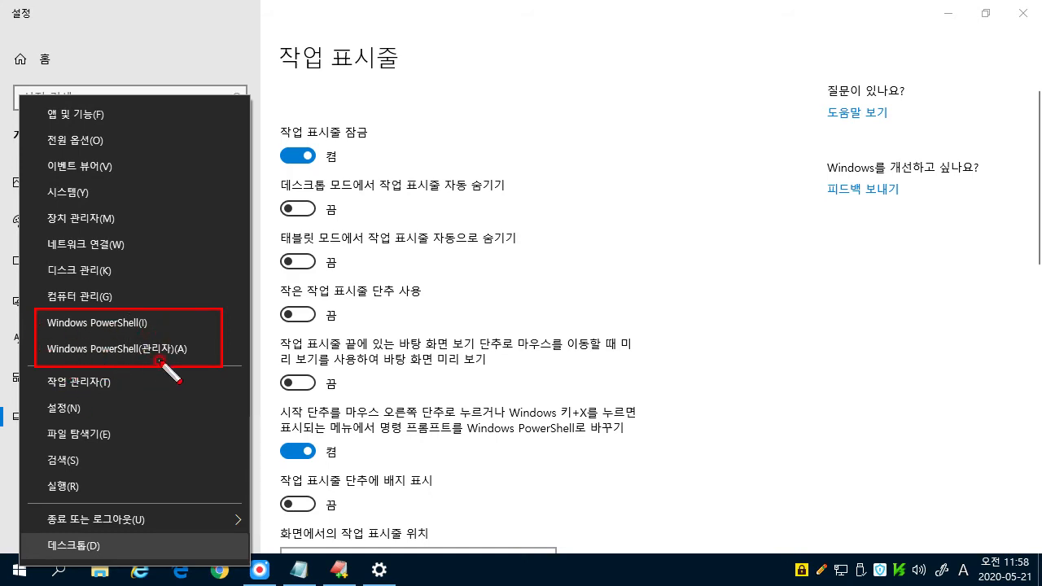
pyautogui.click(125, 324)
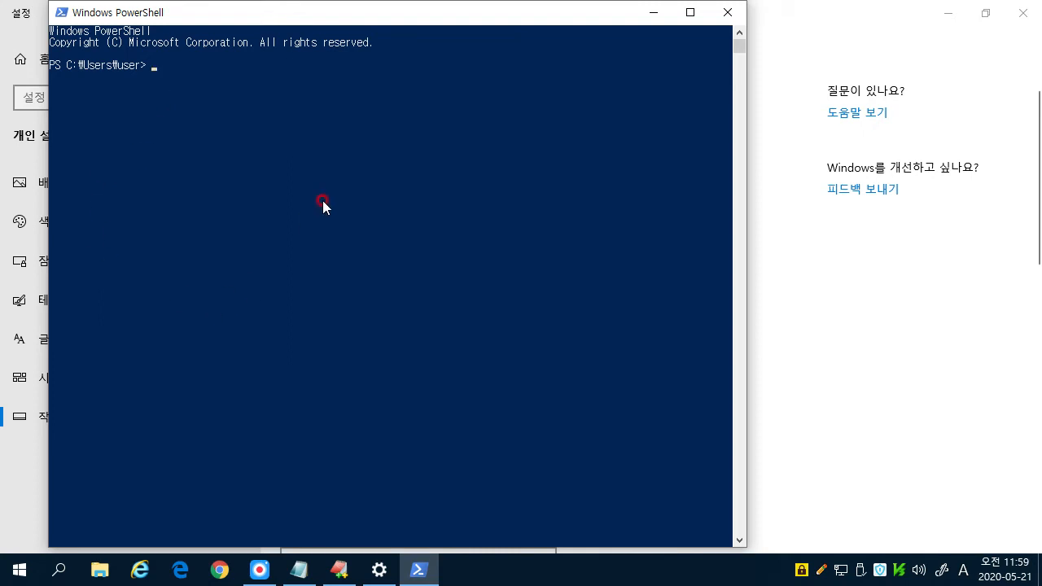
pyautogui.click(728, 13)
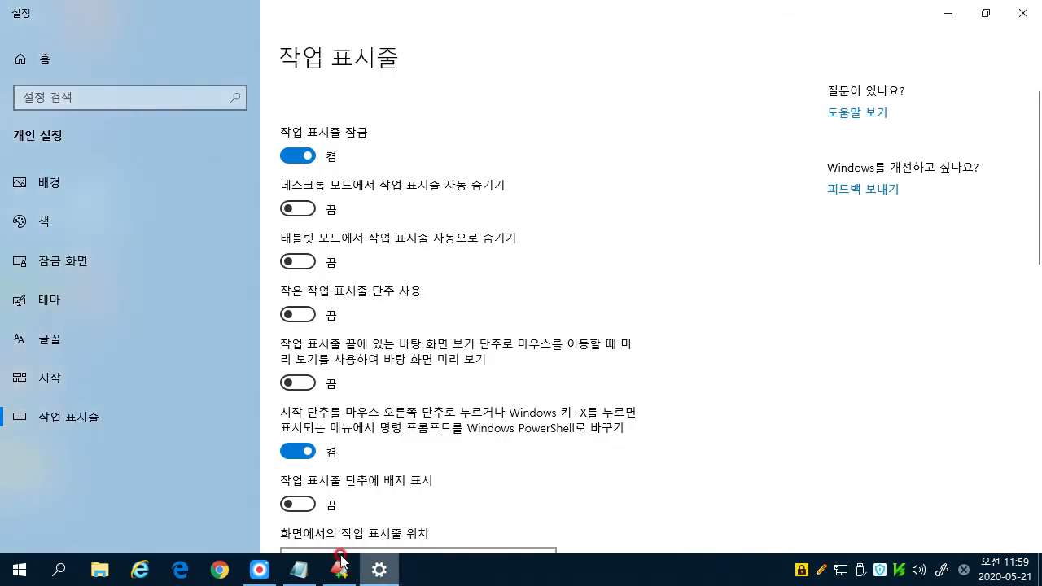
# Step: Briefly outline 작업 표시줄 단추에 배지 표시 in red and turn the option on
pyautogui.scroll(-2, 275, 312)
pyautogui.hotkey('ctrl', '2')
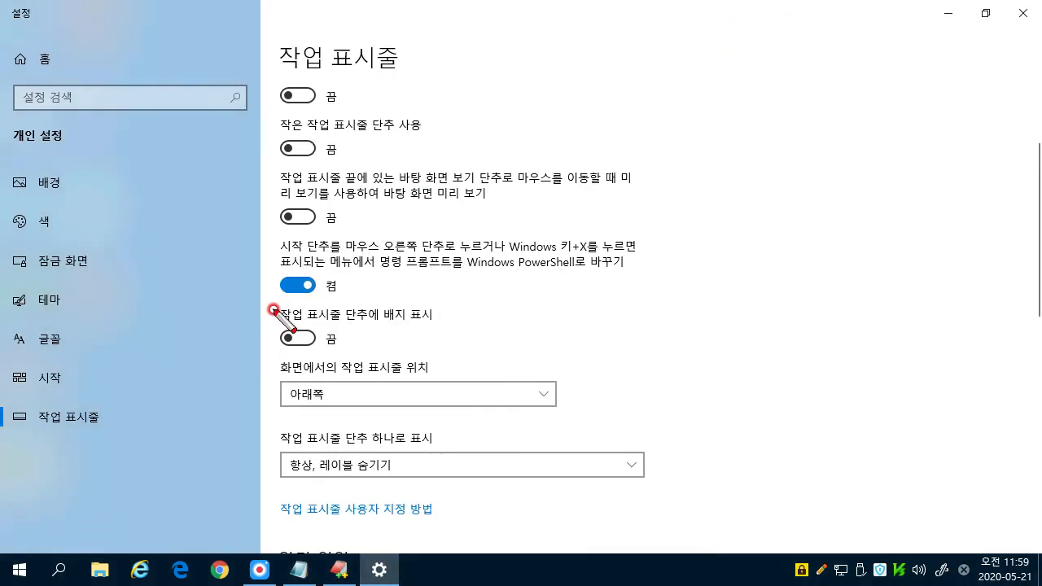
pyautogui.moveTo(275, 304)
pyautogui.mouseDown()
pyautogui.moveTo(278, 341)
pyautogui.moveTo(296, 350)
pyautogui.moveTo(438, 355)
pyautogui.mouseUp()
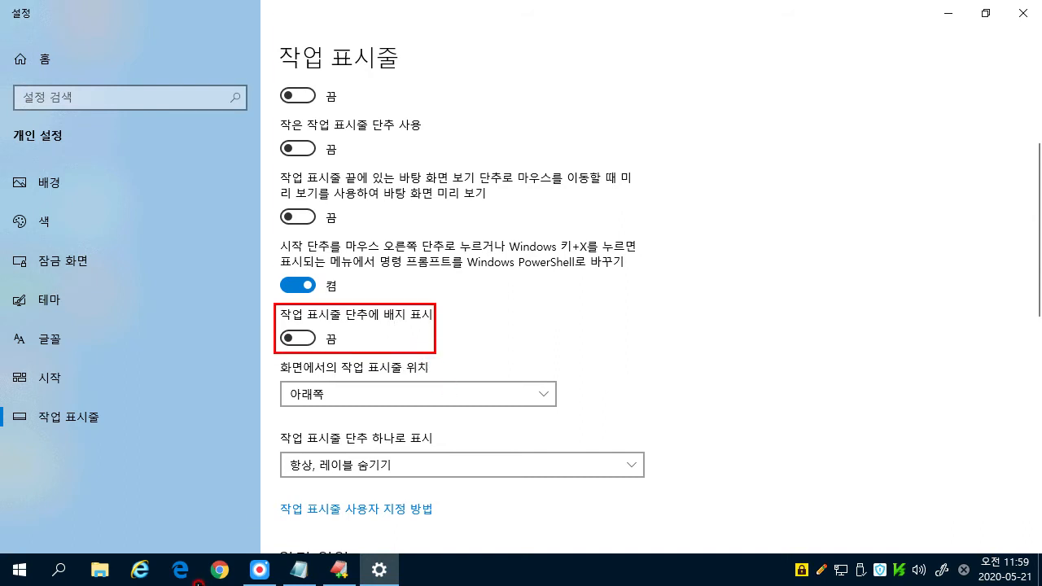
pyautogui.click(259, 572)
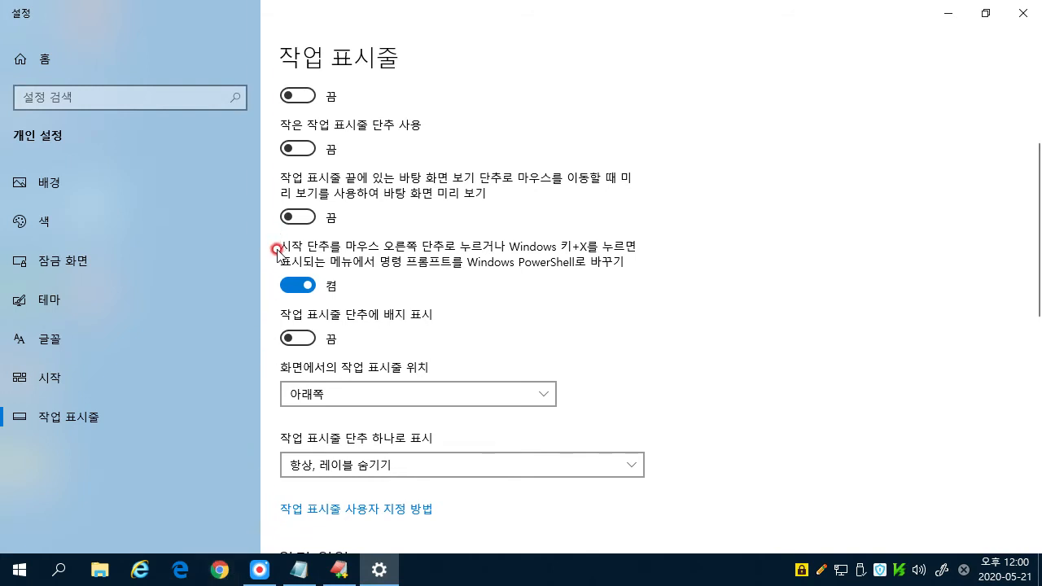
pyautogui.click(307, 341)
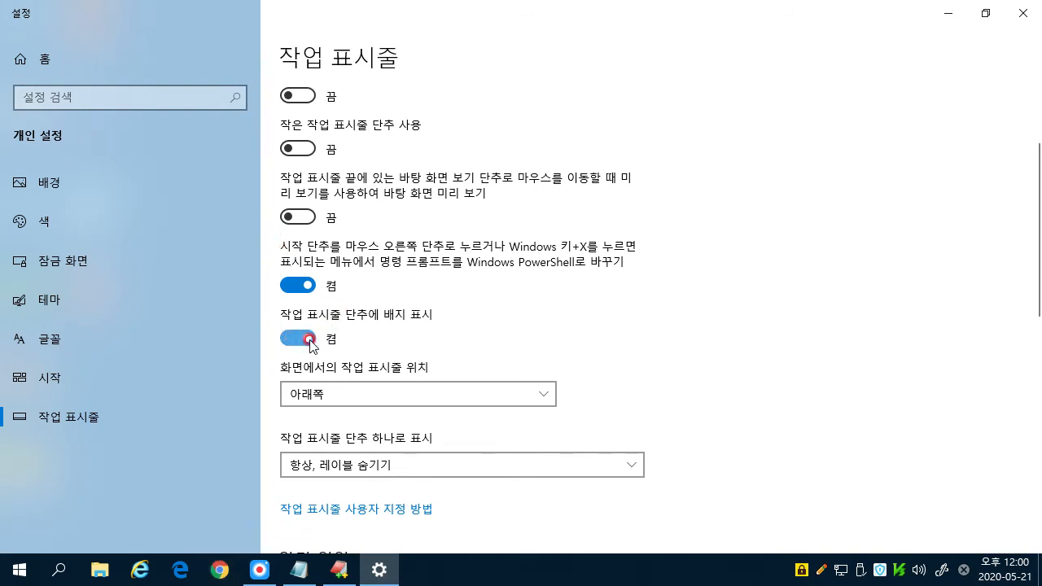
# Step: Open Chrome to check its taskbar badge, return to the taskbar settings, and turn the badge option off and on again
pyautogui.click(217, 574)
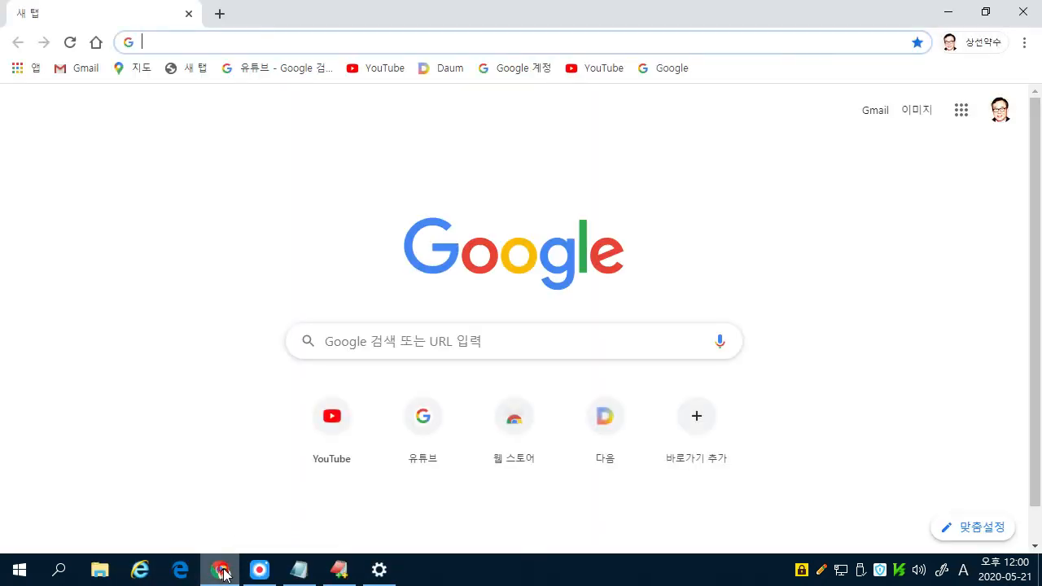
pyautogui.moveTo(224, 574)
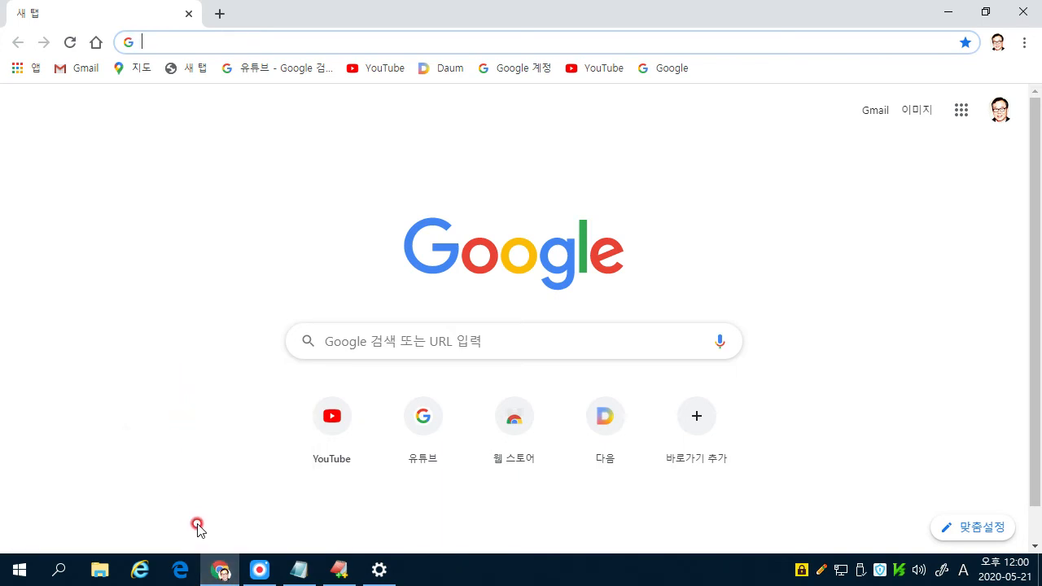
pyautogui.click(378, 570)
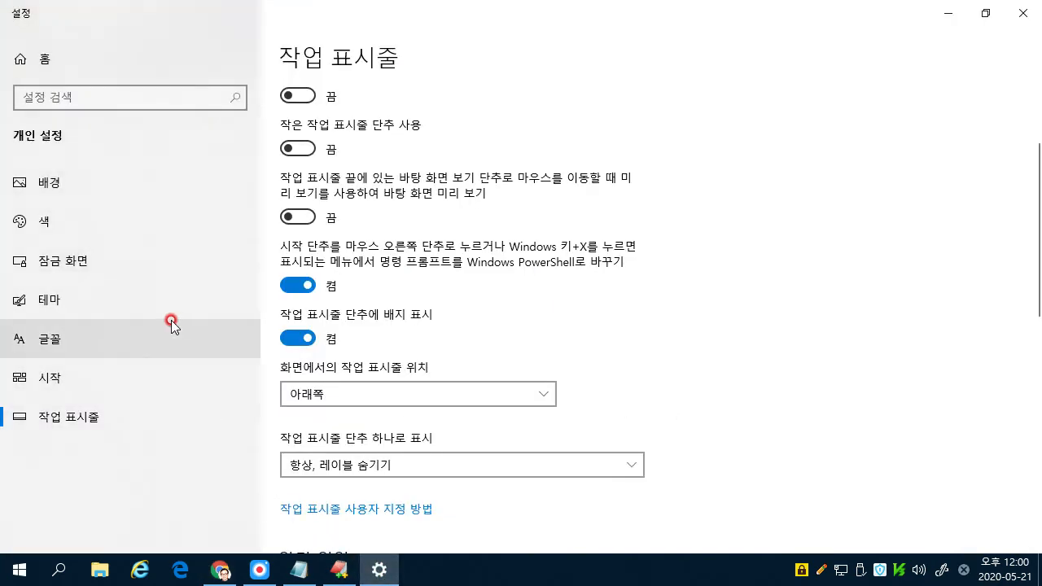
pyautogui.click(286, 338)
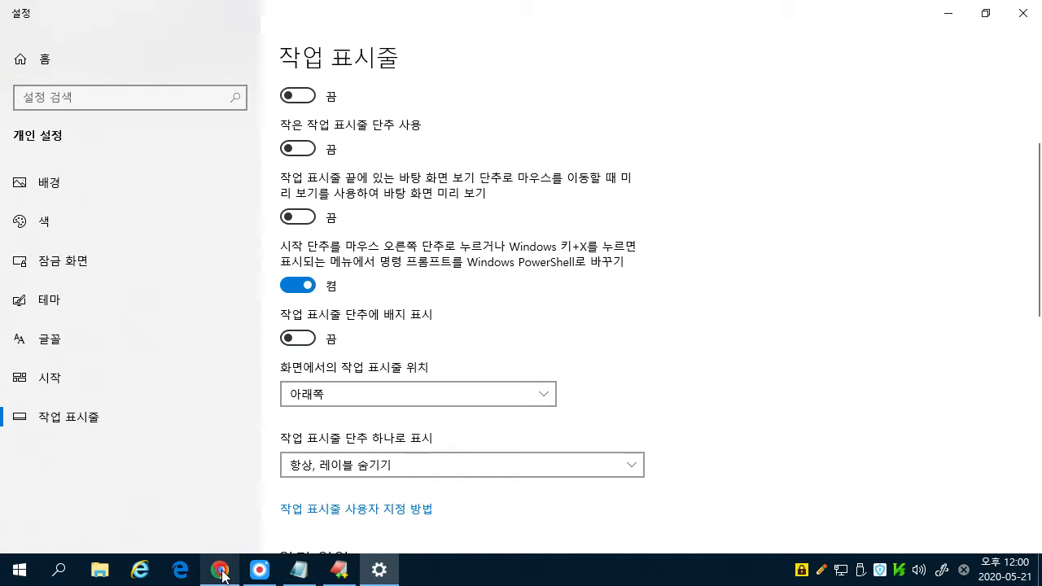
pyautogui.click(316, 339)
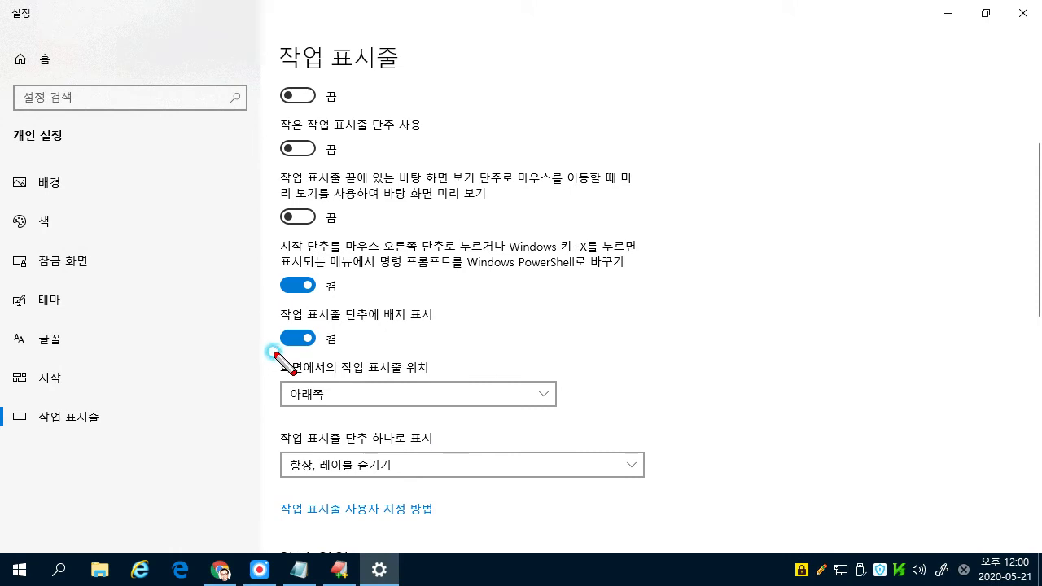
# Step: Briefly outline 화면에서의 작업 표시줄 위치 in red, try to move the locked taskbar, and look through the taskbar options
pyautogui.click(569, 420)
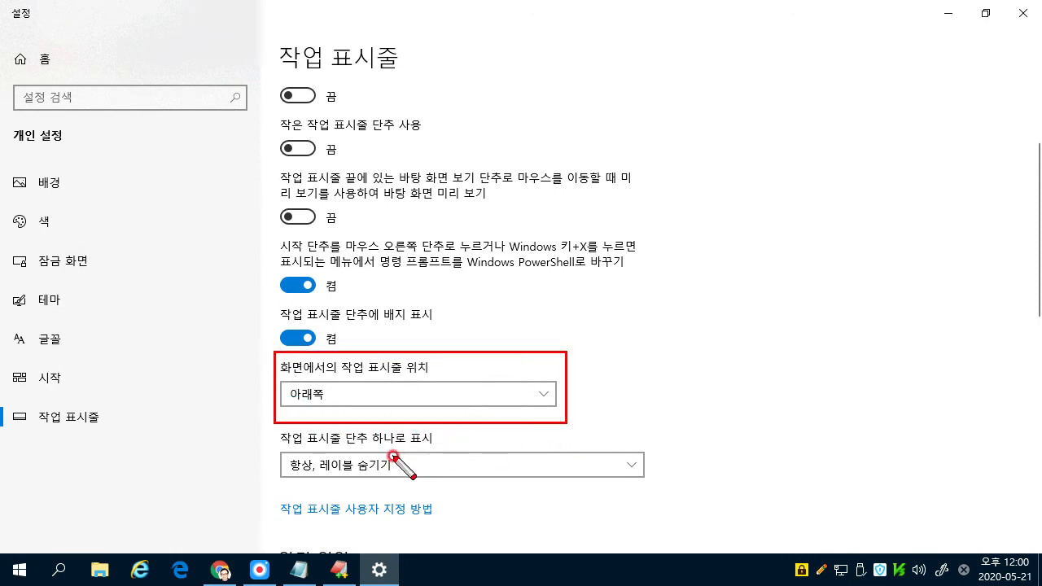
pyautogui.press('Escape')
pyautogui.moveTo(567, 575); pyautogui.dragTo(716, 529)
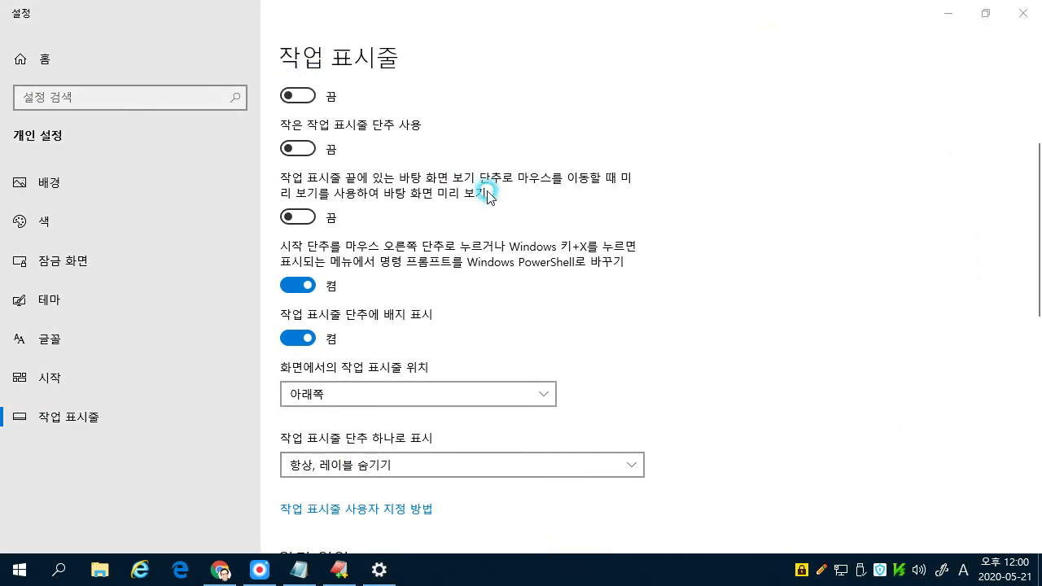
pyautogui.scroll(4, 656, 203)
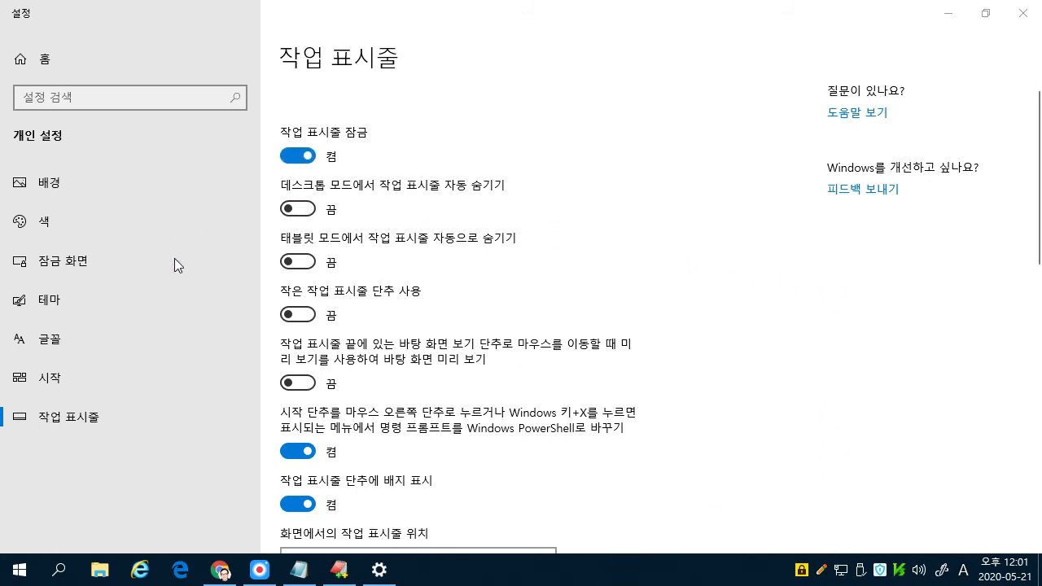
pyautogui.scroll(-4, 368, 399)
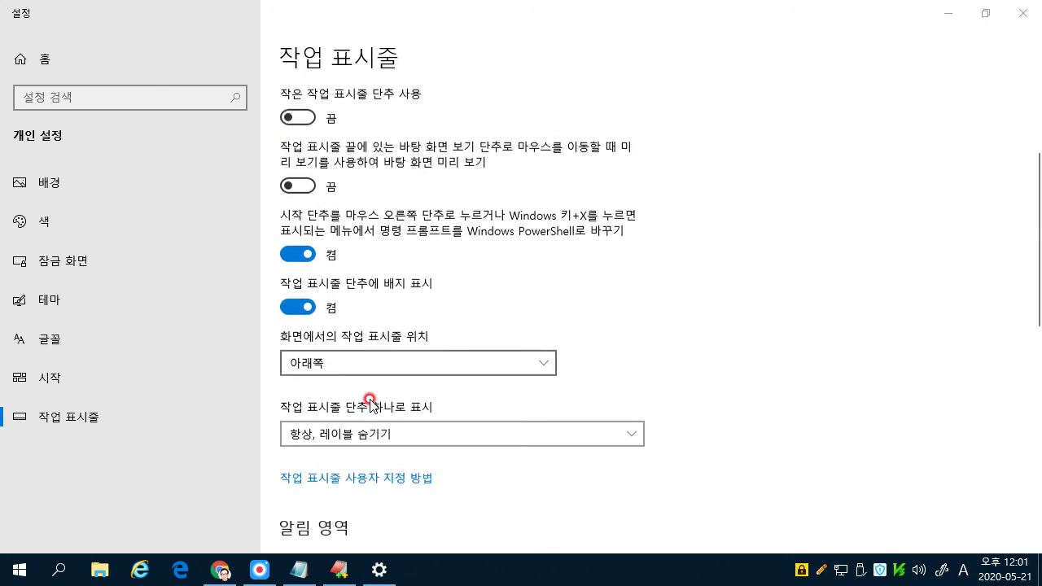
pyautogui.scroll(1, 332, 346)
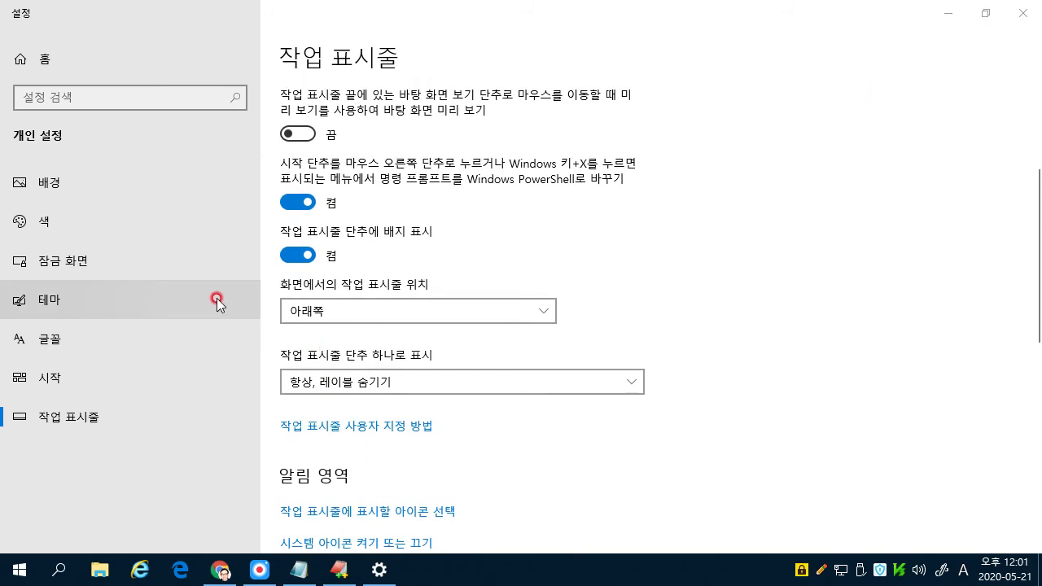
# Step: Change the taskbar's screen position to 왼쪽, 오른쪽 and 위쪽 in turn, and return it to 아래쪽
pyautogui.click(546, 308)
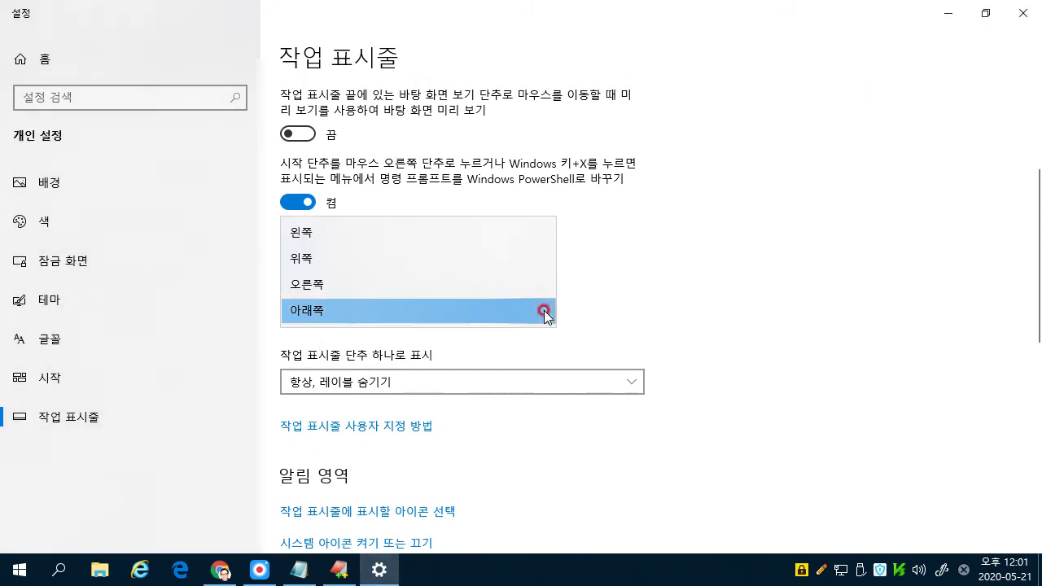
pyautogui.click(291, 240)
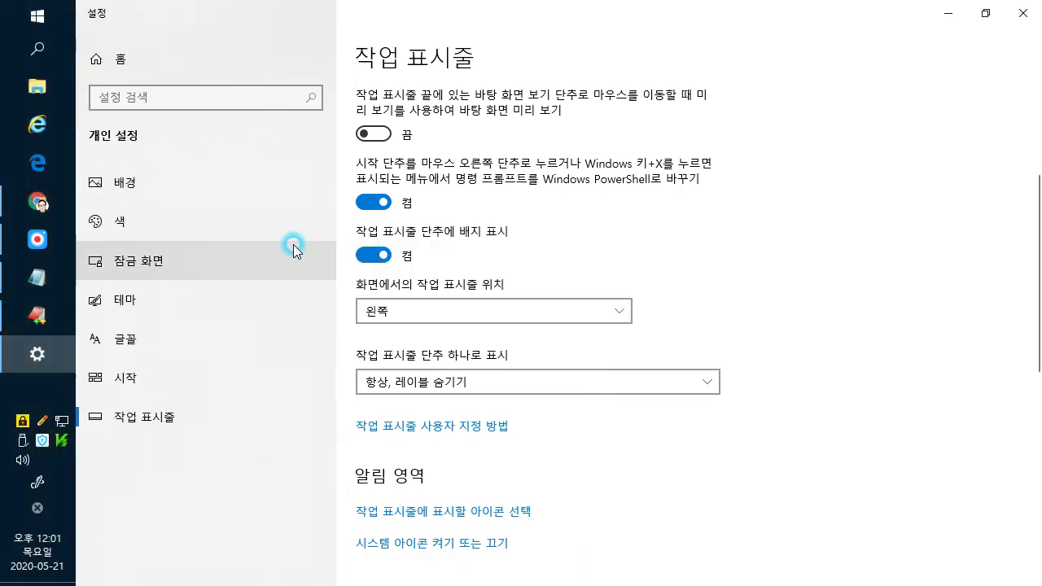
pyautogui.click(623, 316)
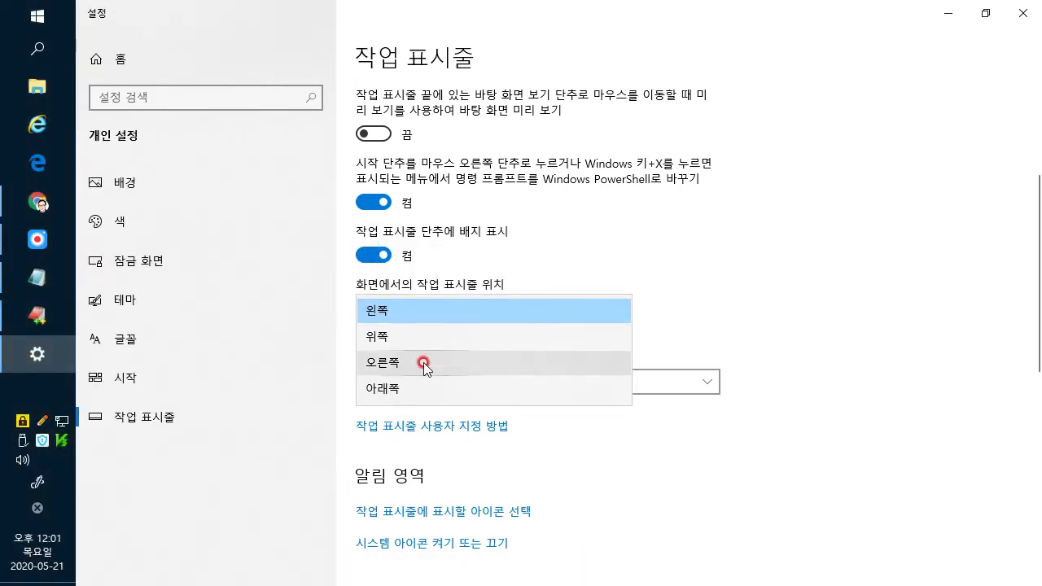
pyautogui.click(392, 362)
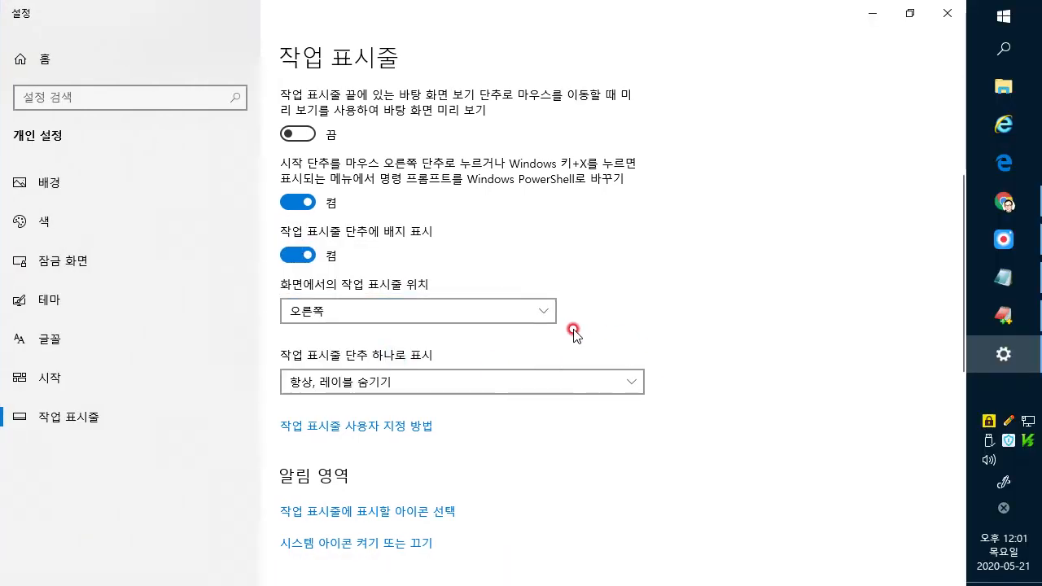
pyautogui.click(544, 311)
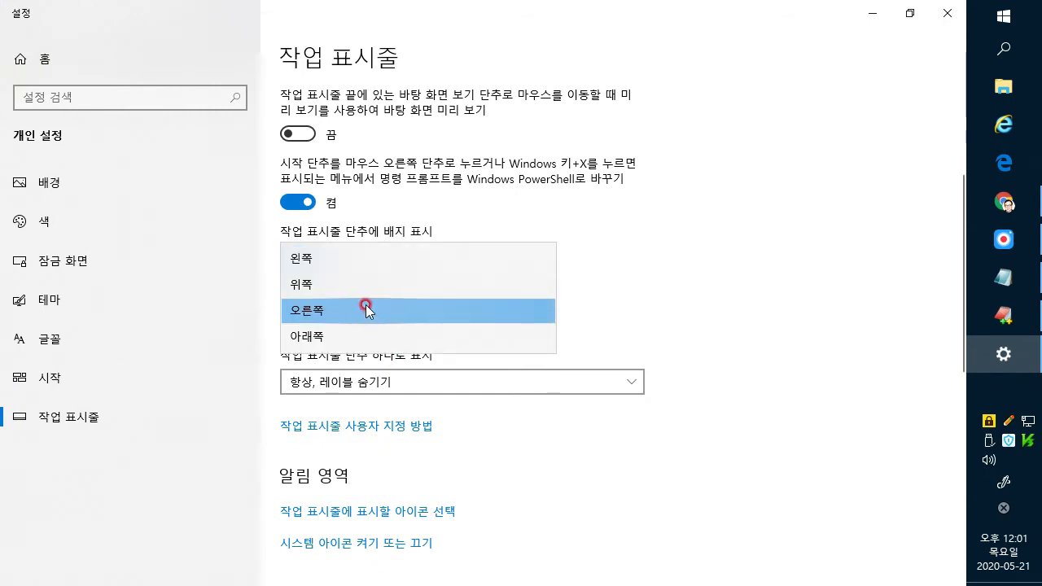
pyautogui.click(358, 287)
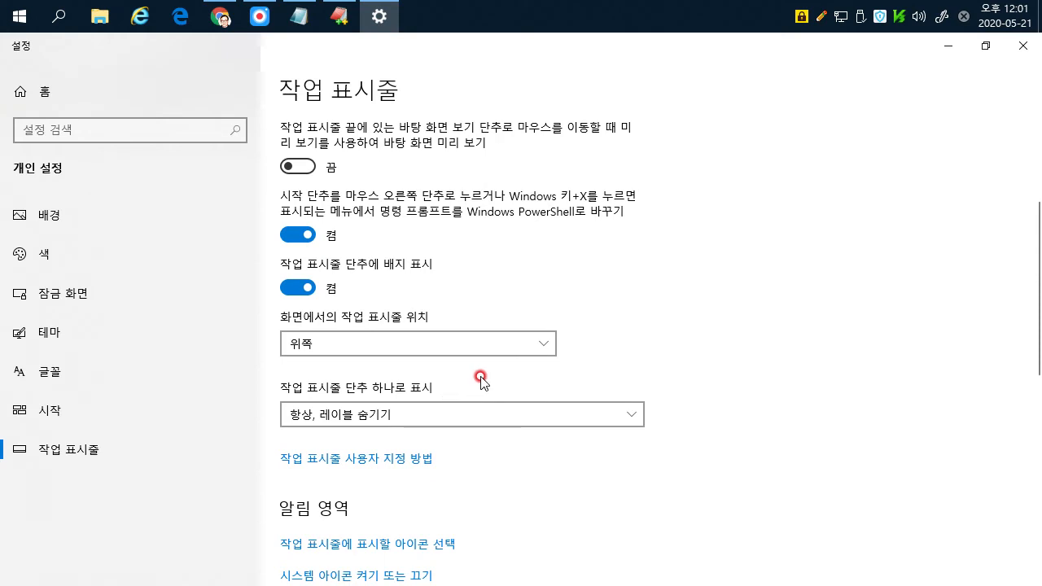
pyautogui.click(543, 347)
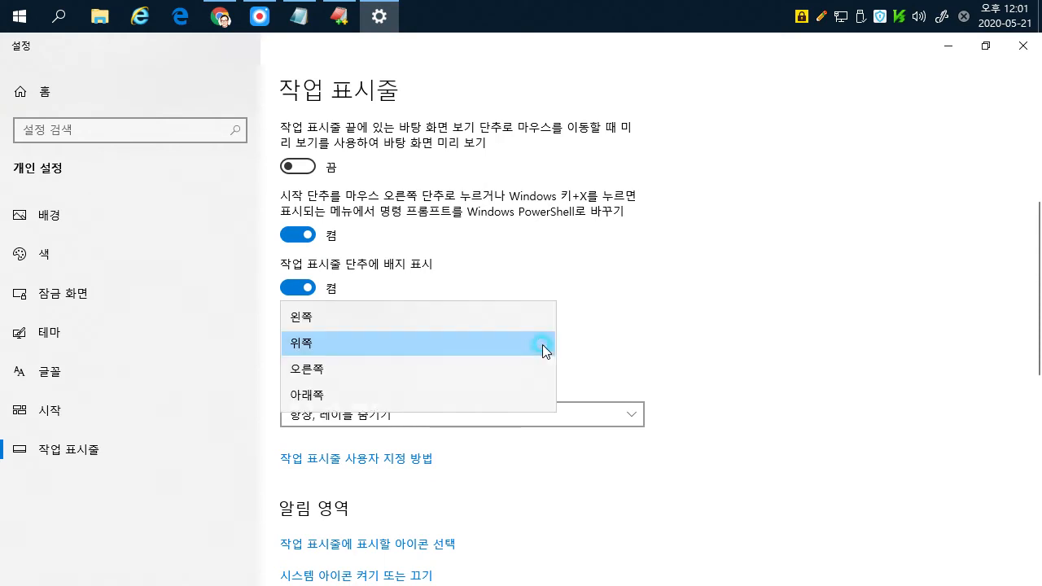
pyautogui.click(330, 395)
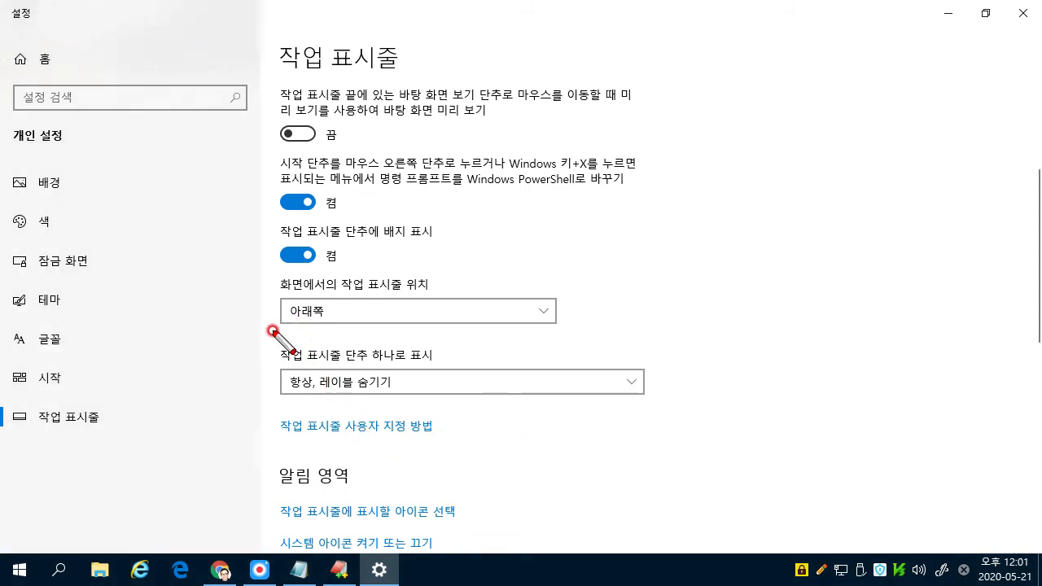
# Step: Briefly outline 작업 표시줄 단추 하나로 표시 in red, set it to 안 함, and check the labelled taskbar buttons
pyautogui.moveTo(274, 330); pyautogui.dragTo(677, 411)
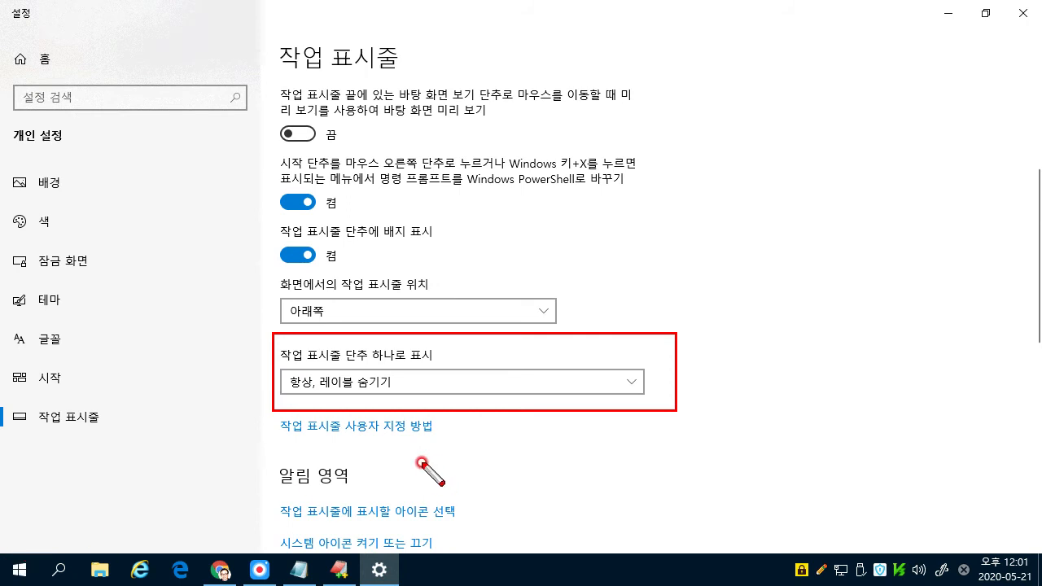
pyautogui.press('Escape')
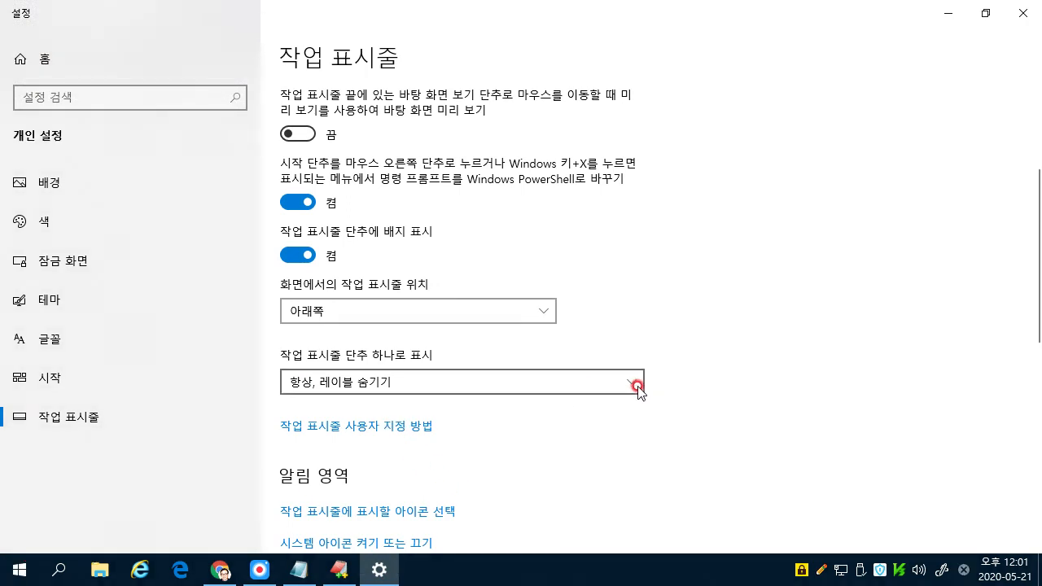
pyautogui.click(637, 387)
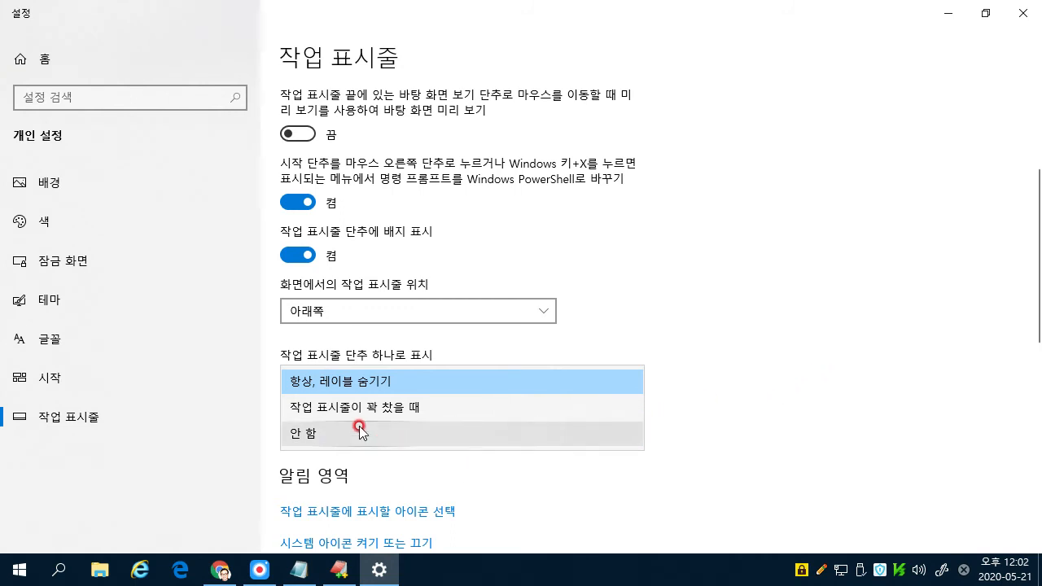
pyautogui.click(364, 381)
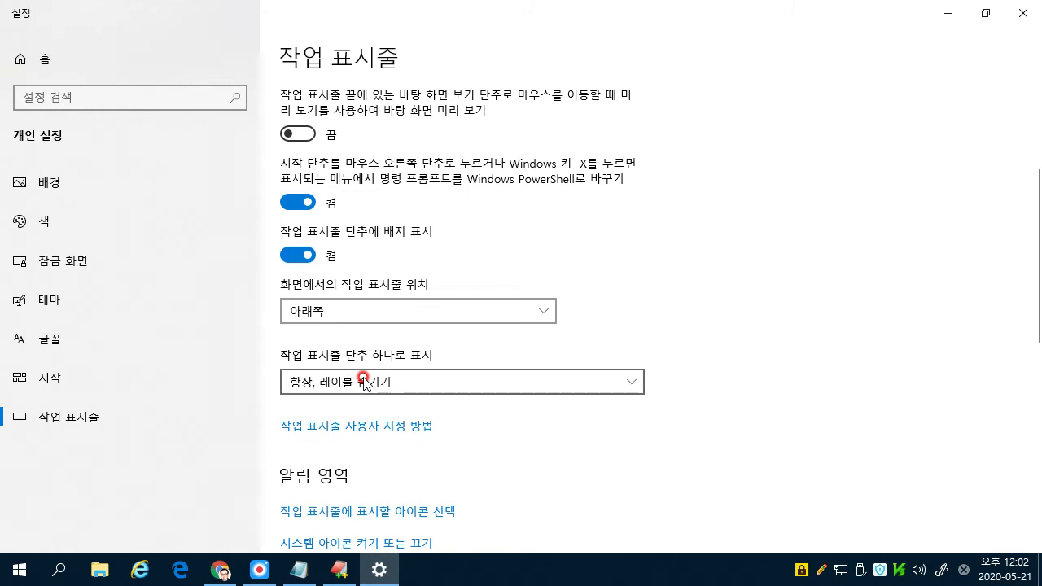
pyautogui.click(626, 382)
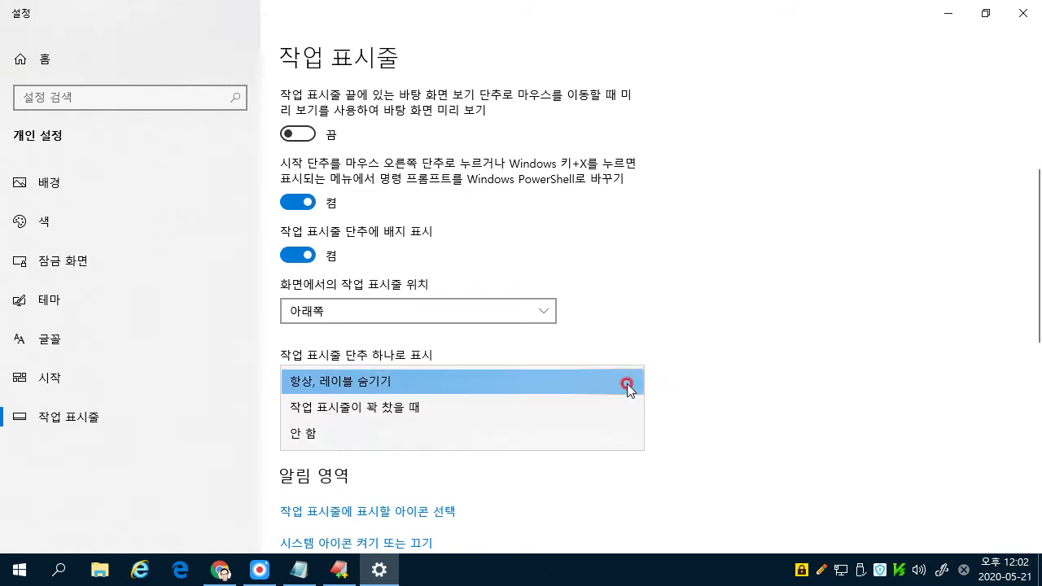
pyautogui.click(301, 436)
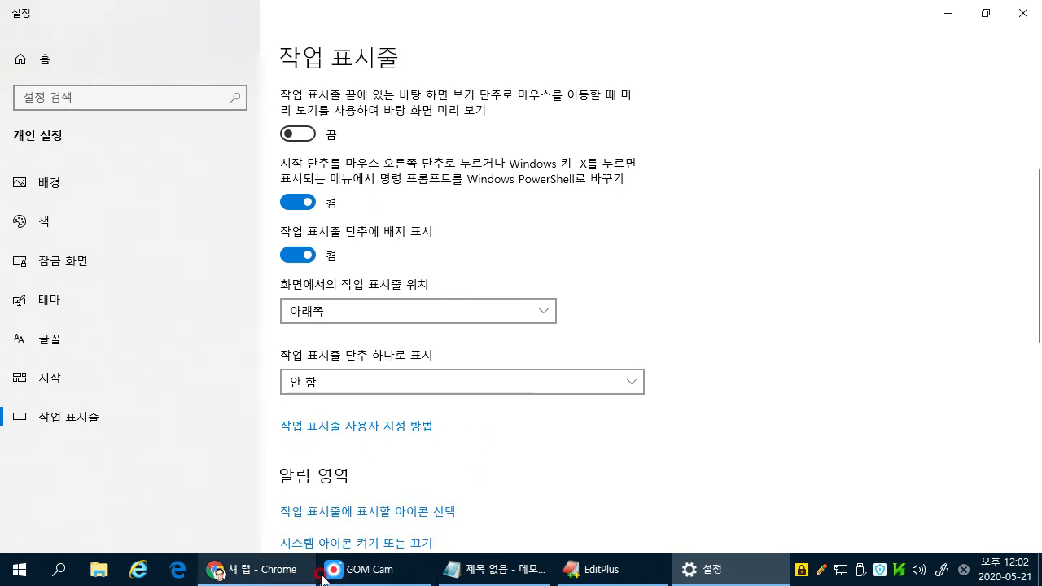
pyautogui.moveTo(372, 577)
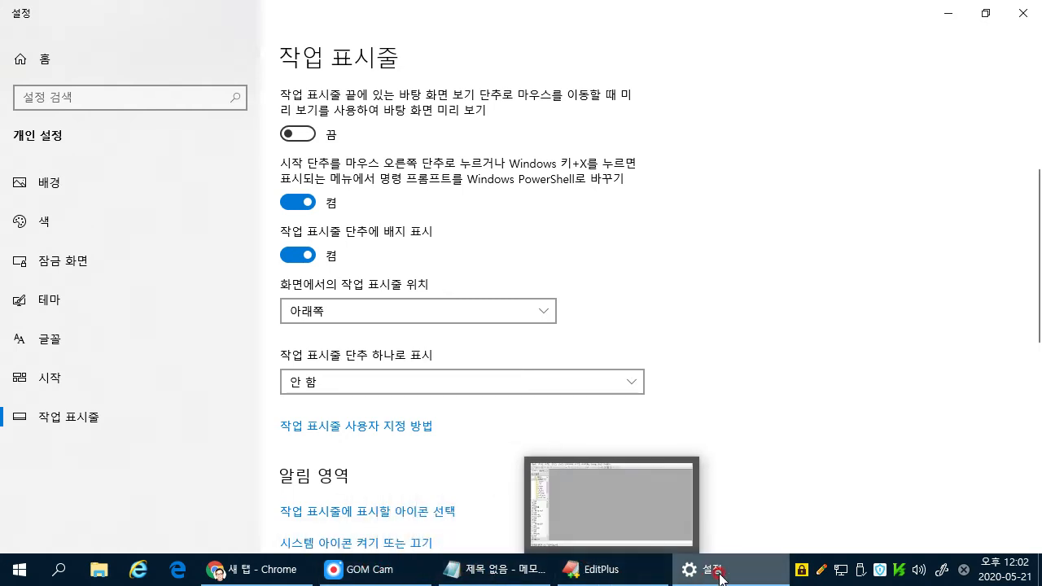
pyautogui.moveTo(736, 577)
# Step: Set 작업 표시줄 단추 하나로 표시 to 작업 표시줄이 꽉 찼을 때, and briefly open Internet Explorer to check its taskbar button
pyautogui.click(631, 382)
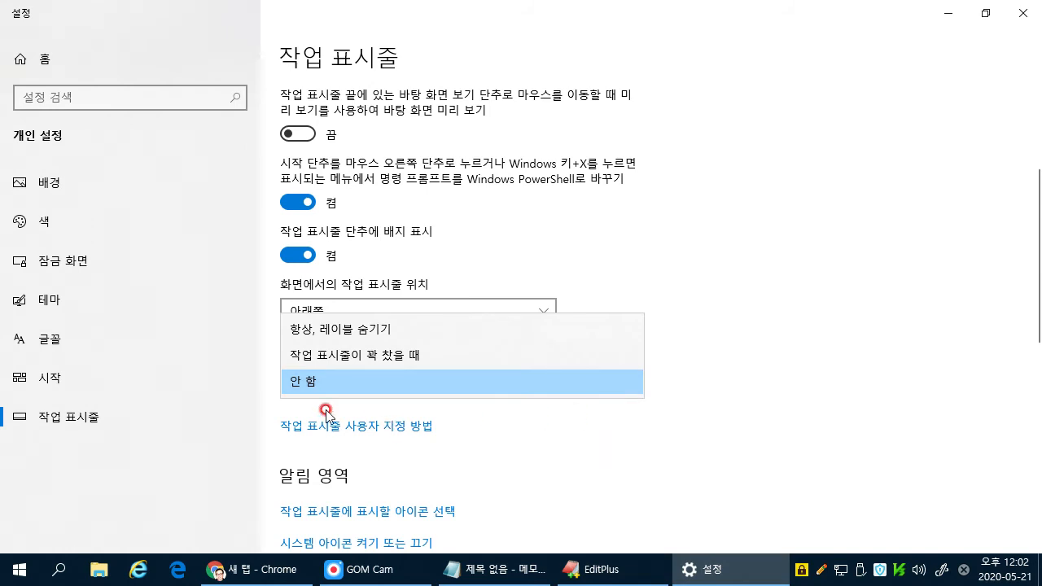
pyautogui.click(319, 363)
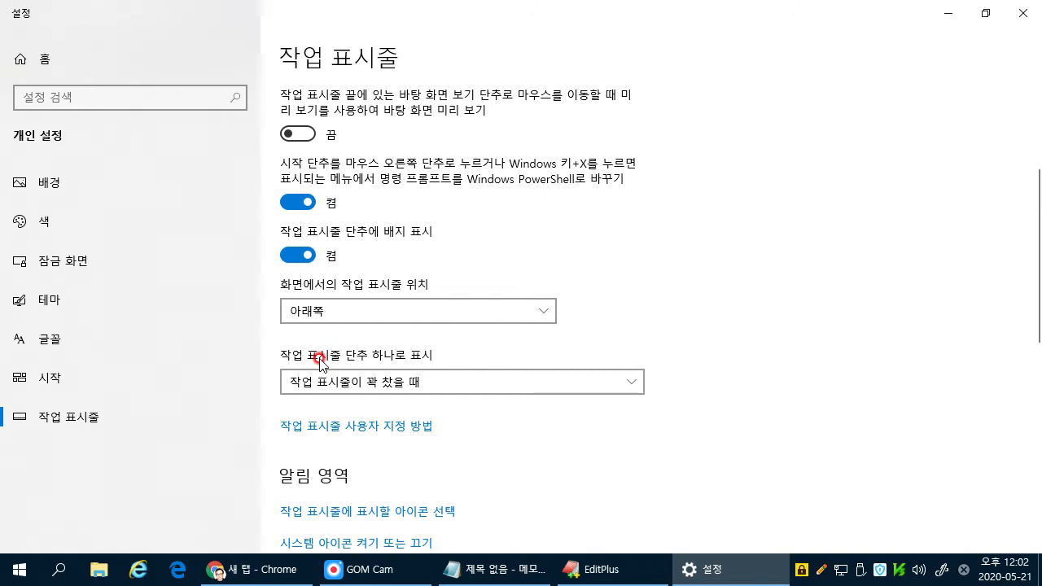
pyautogui.click(138, 570)
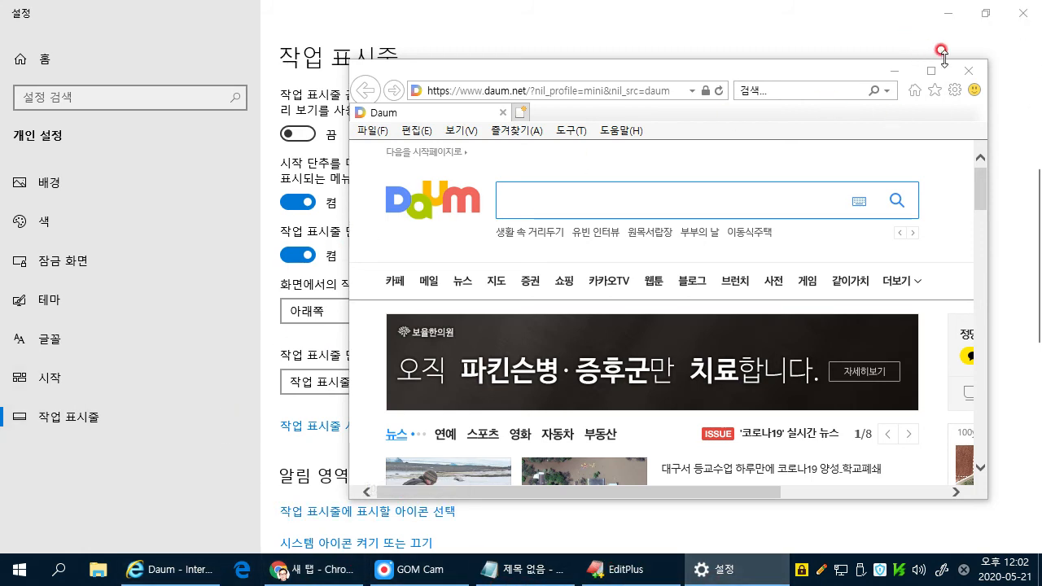
pyautogui.click(968, 72)
# Step: Set 작업 표시줄 단추 하나로 표시 back to 항상, 레이블 숨기기 and point out the empty taskbar area
pyautogui.click(310, 374)
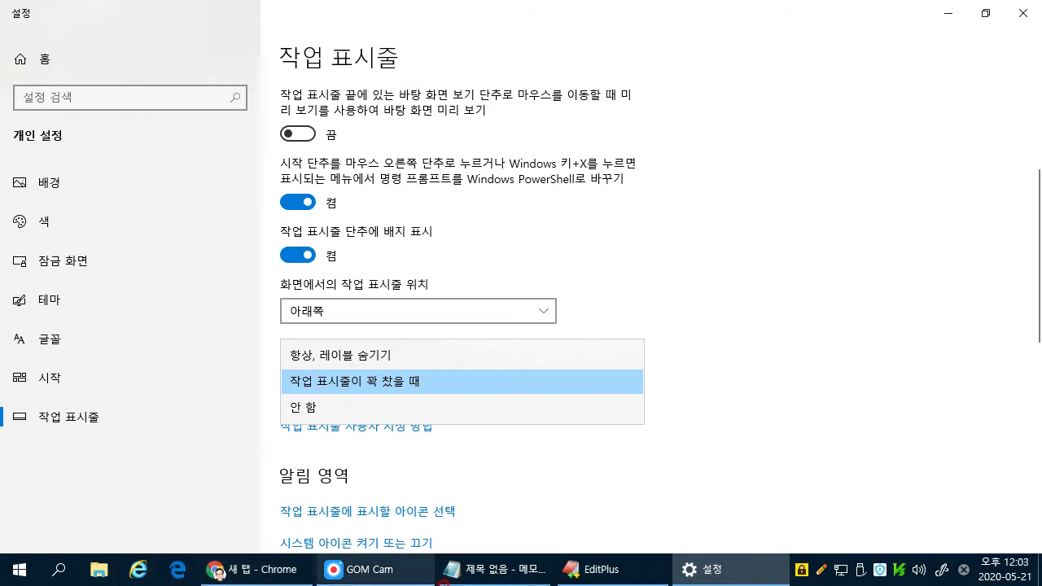
pyautogui.click(303, 401)
pyautogui.moveTo(303, 401); pyautogui.dragTo(384, 391)
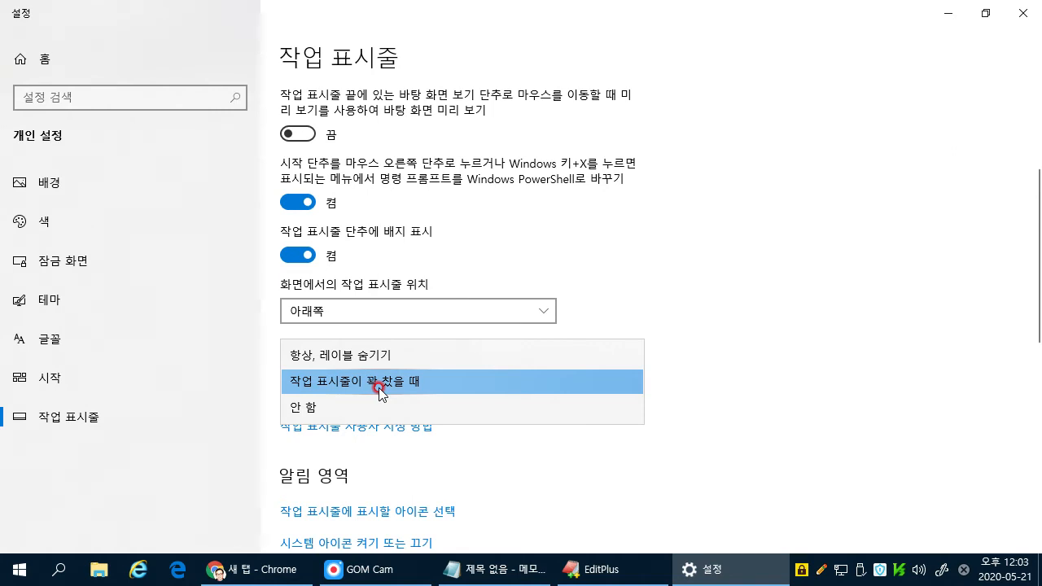
pyautogui.moveTo(379, 392); pyautogui.dragTo(326, 358)
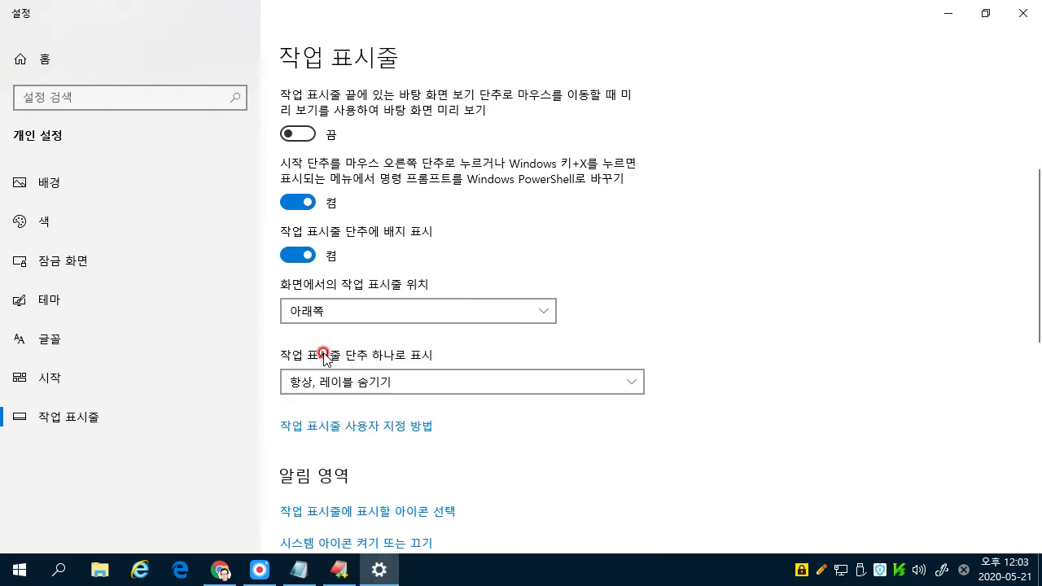
pyautogui.click(503, 575)
pyautogui.moveTo(631, 571); pyautogui.dragTo(718, 568)
# Step: Outline the 작업 표시줄 사용자 지정 방법 link in red and clear the outline
pyautogui.hotkey('ctrl', '2')
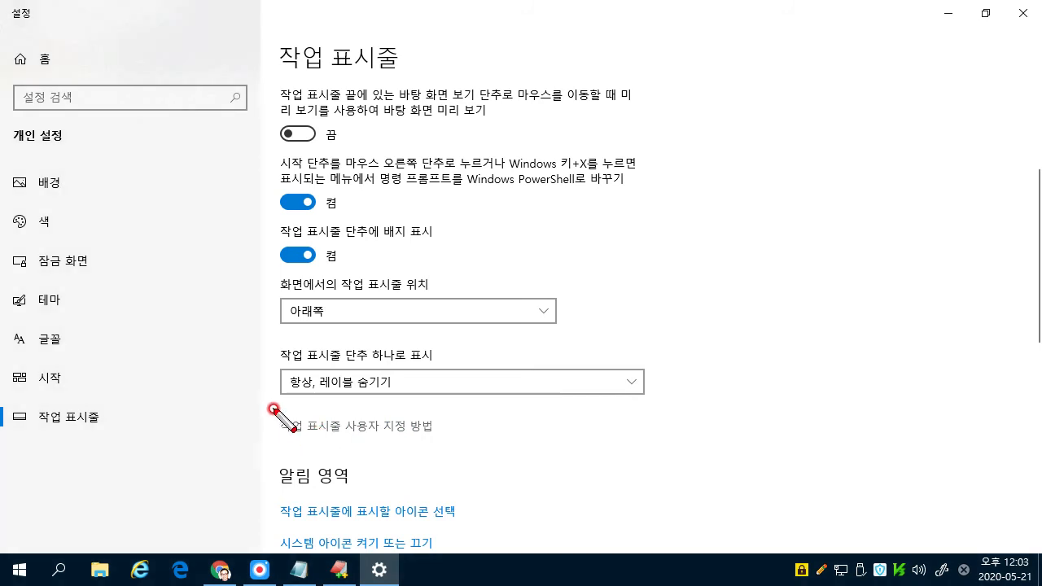
pyautogui.moveTo(274, 410)
pyautogui.mouseDown()
pyautogui.moveTo(284, 458)
pyautogui.moveTo(345, 444)
pyautogui.moveTo(447, 445)
pyautogui.mouseUp()
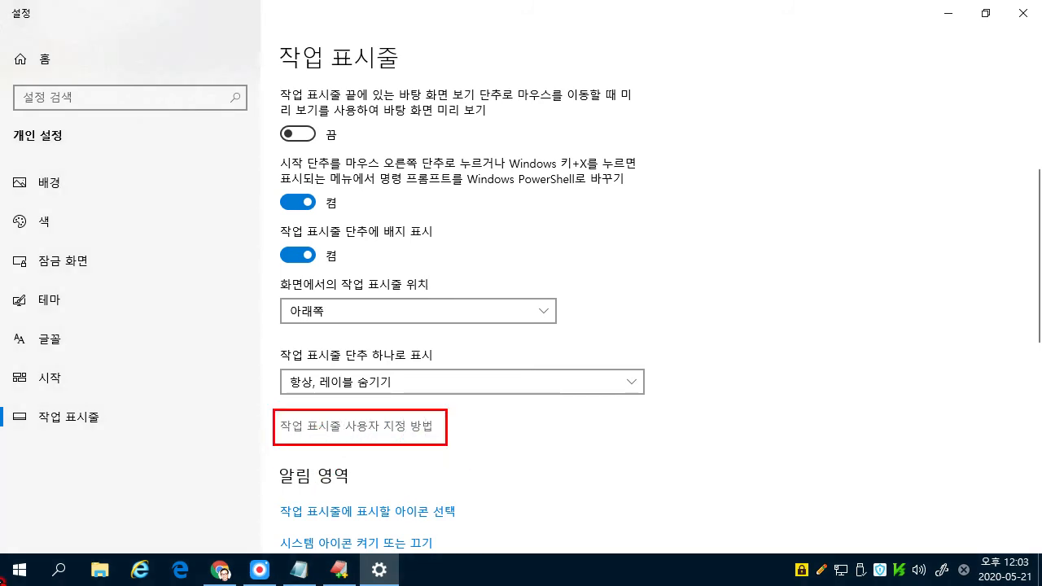
pyautogui.press('Escape')
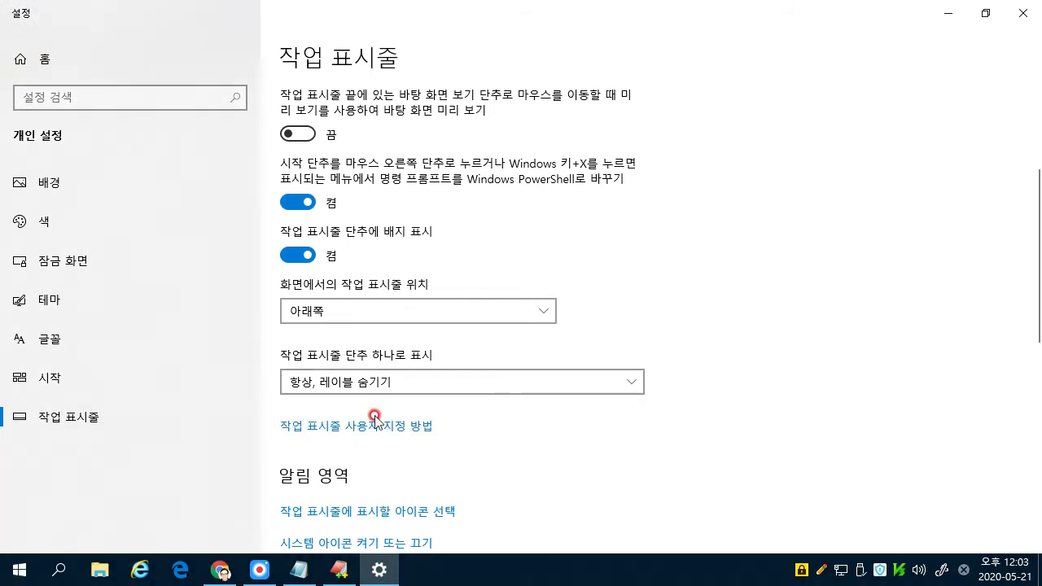
# Step: Open the Microsoft support page on customizing the taskbar, skim its sections, and close the browser
pyautogui.click(370, 419)
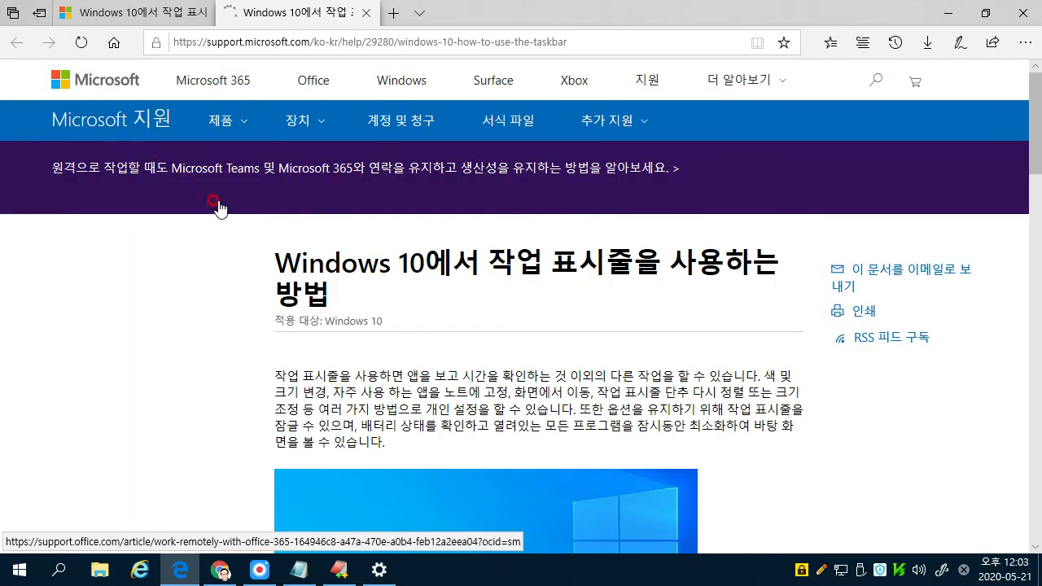
pyautogui.scroll(-4, 171, 343)
pyautogui.scroll(-6, 173, 340)
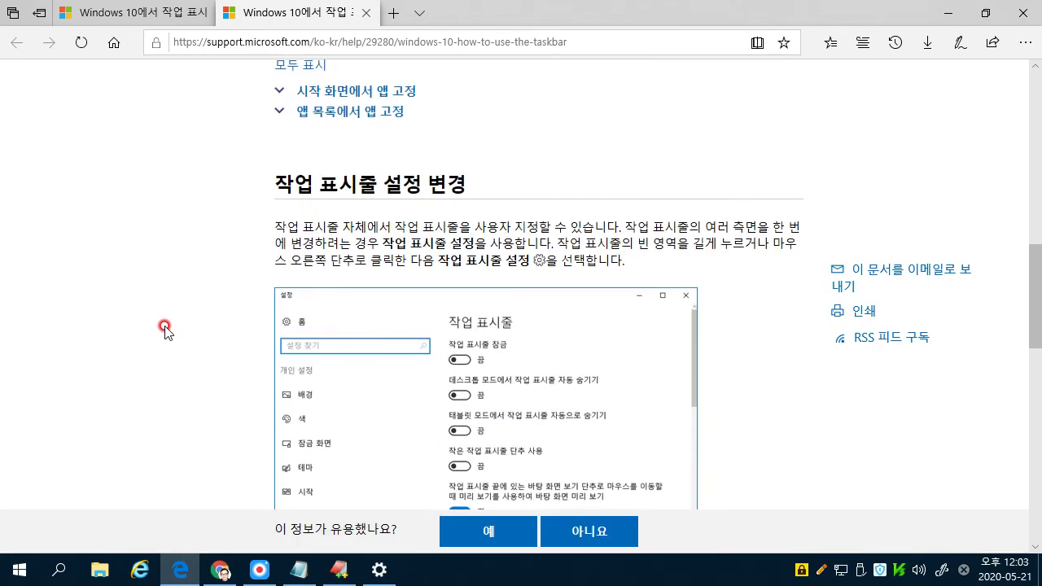
pyautogui.scroll(3, 168, 336)
pyautogui.scroll(6, 167, 329)
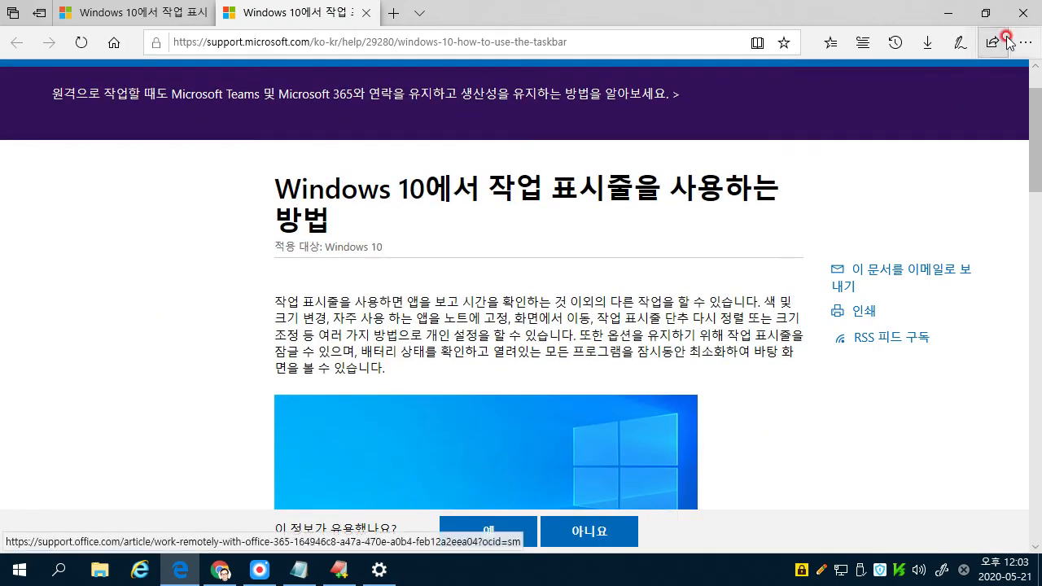
pyautogui.click(1025, 23)
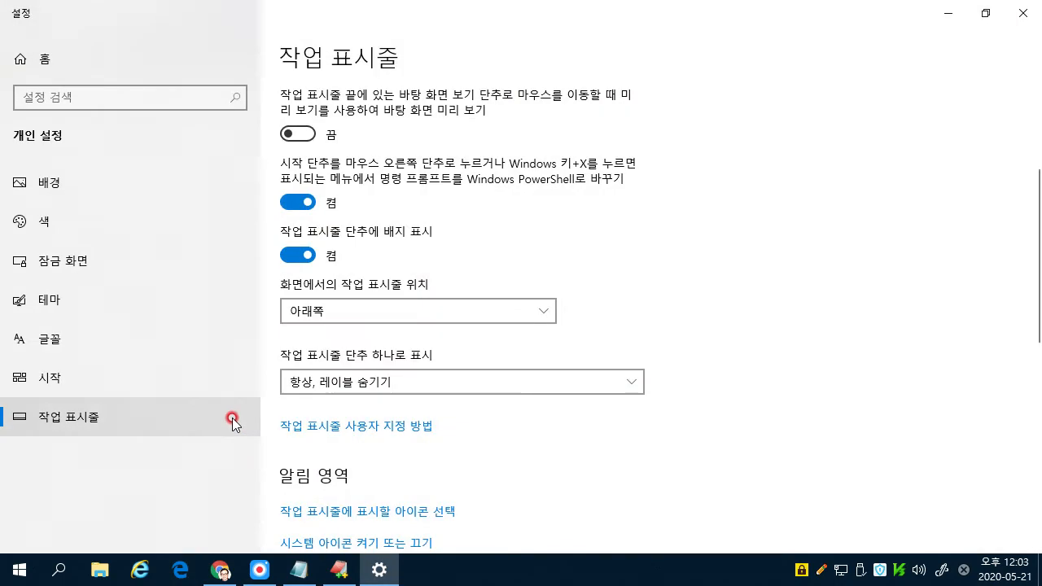
# Step: Outline the 알림 영역 section in red, underline its two icon links, and clear the markings
pyautogui.scroll(-2, 342, 395)
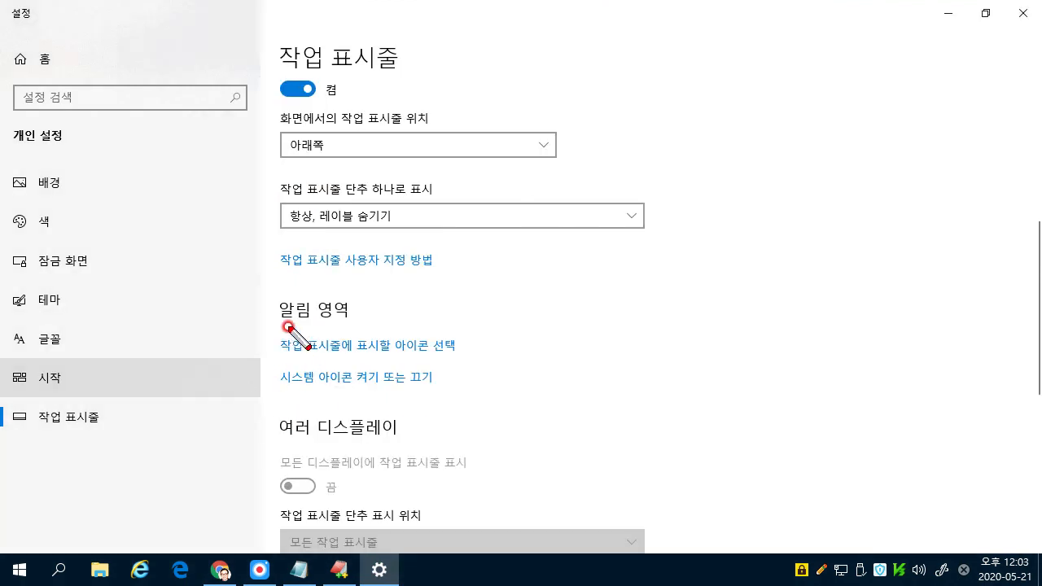
pyautogui.moveTo(314, 401); pyautogui.dragTo(463, 398)
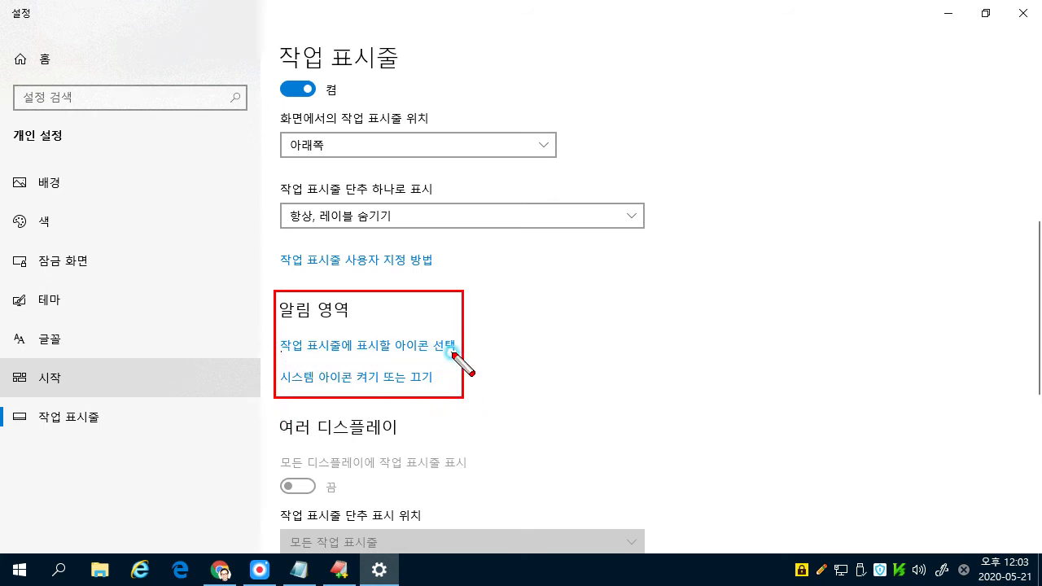
pyautogui.moveTo(452, 351); pyautogui.dragTo(452, 352)
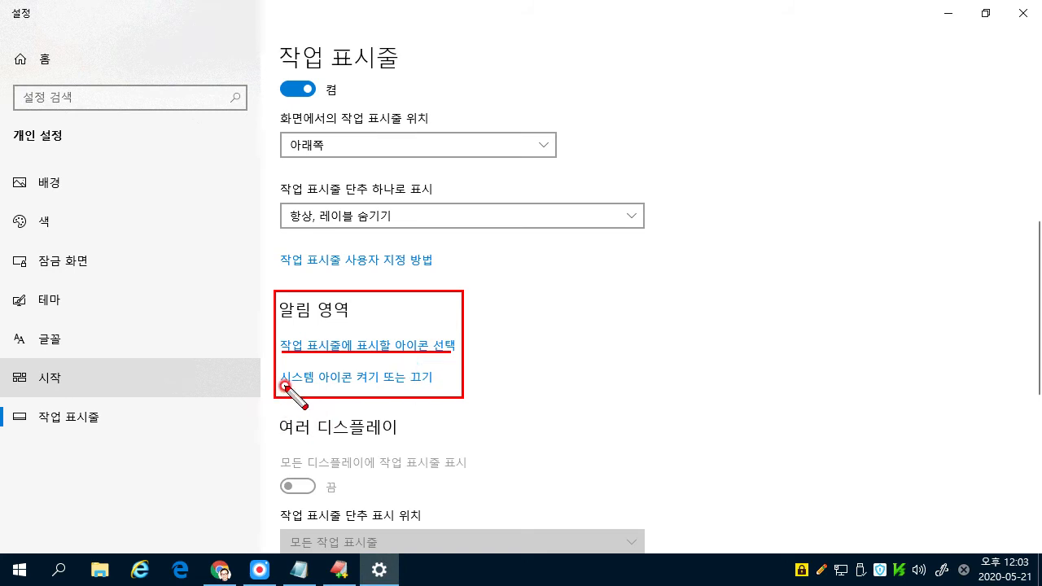
pyautogui.moveTo(285, 386); pyautogui.dragTo(441, 387)
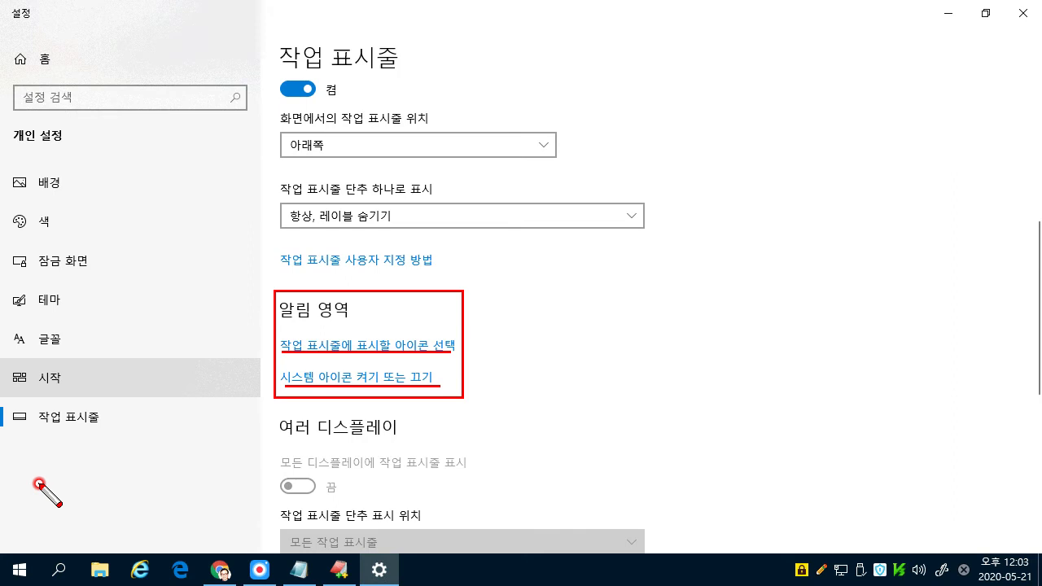
pyautogui.press('Escape')
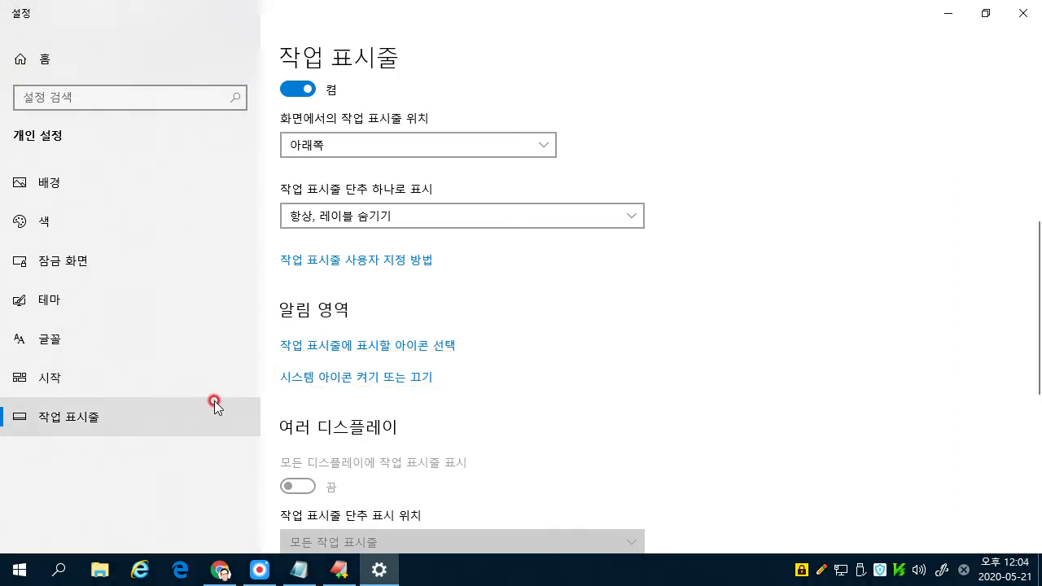
# Step: Open the 작업 표시줄에 표시할 아이콘 선택 settings of the notification area
pyautogui.click(354, 353)
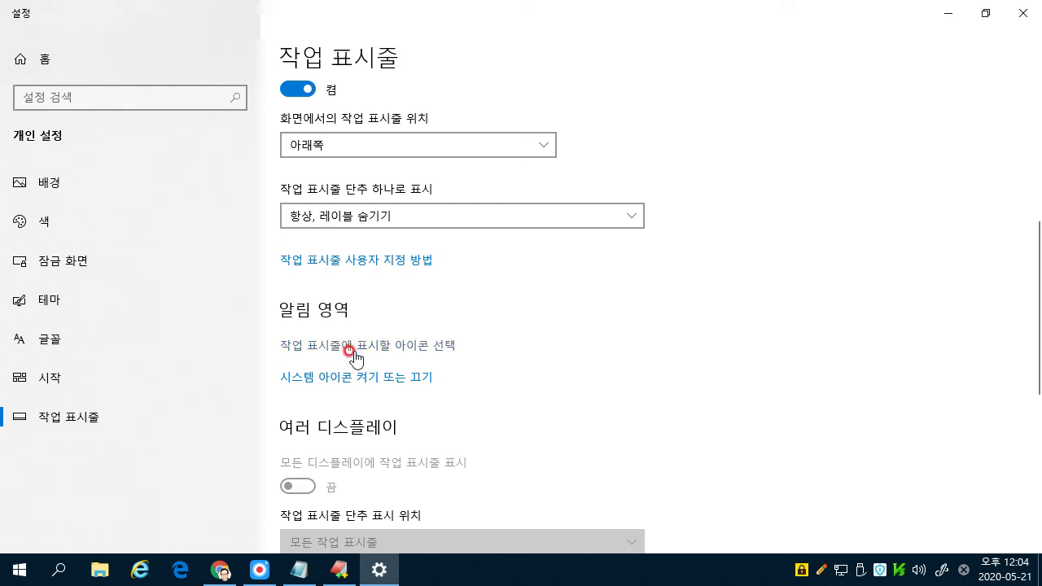
pyautogui.click(322, 346)
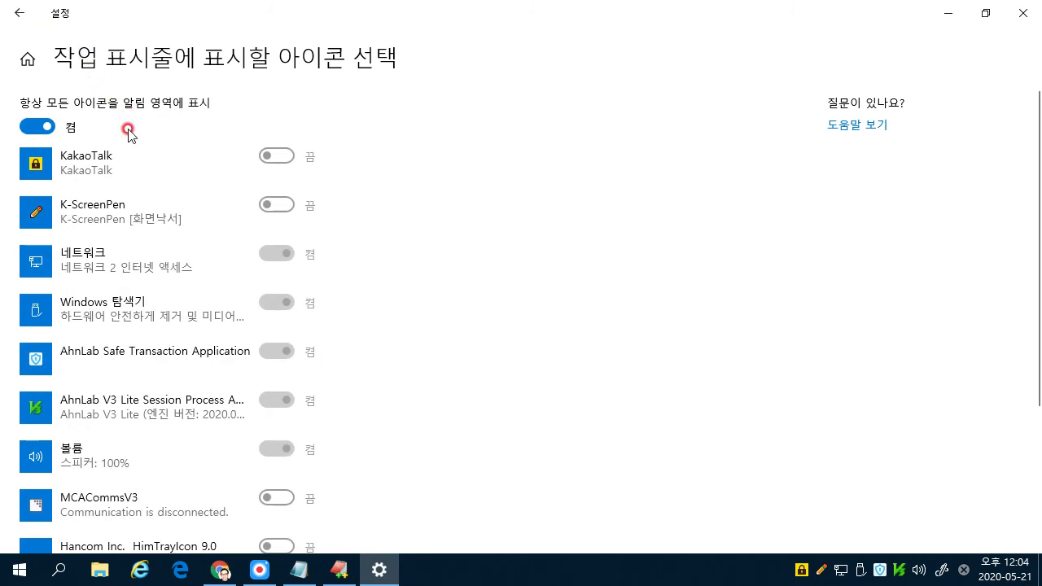
# Step: Outline the switch of 항상 모든 아이콘을 알림 영역에 표시 in red and clear the outline
pyautogui.hotkey('ctrl', '2')
pyautogui.moveTo(13, 105)
pyautogui.mouseDown()
pyautogui.moveTo(19, 159)
pyautogui.moveTo(83, 144)
pyautogui.mouseUp()
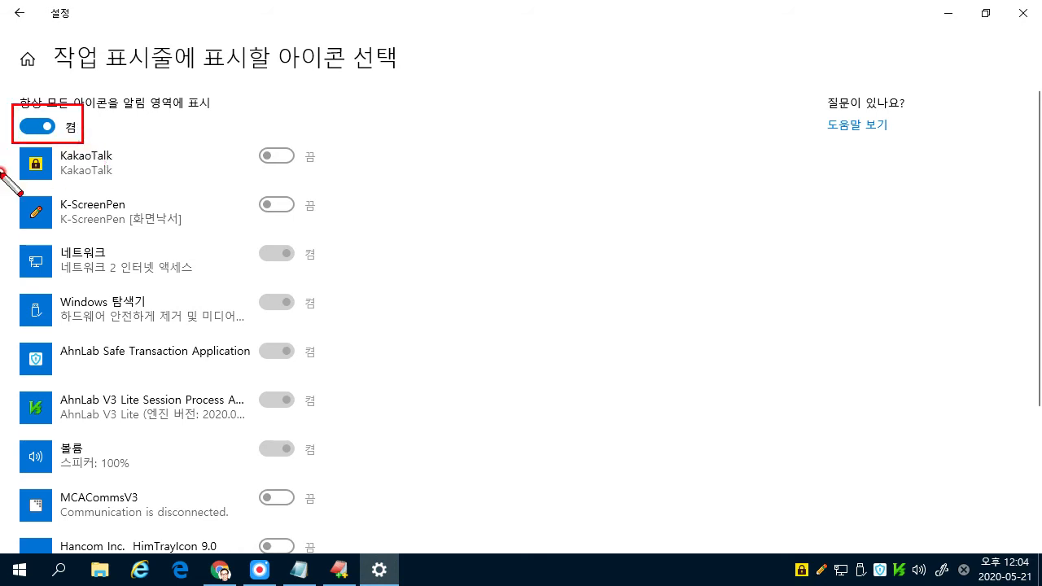
pyautogui.press('Escape')
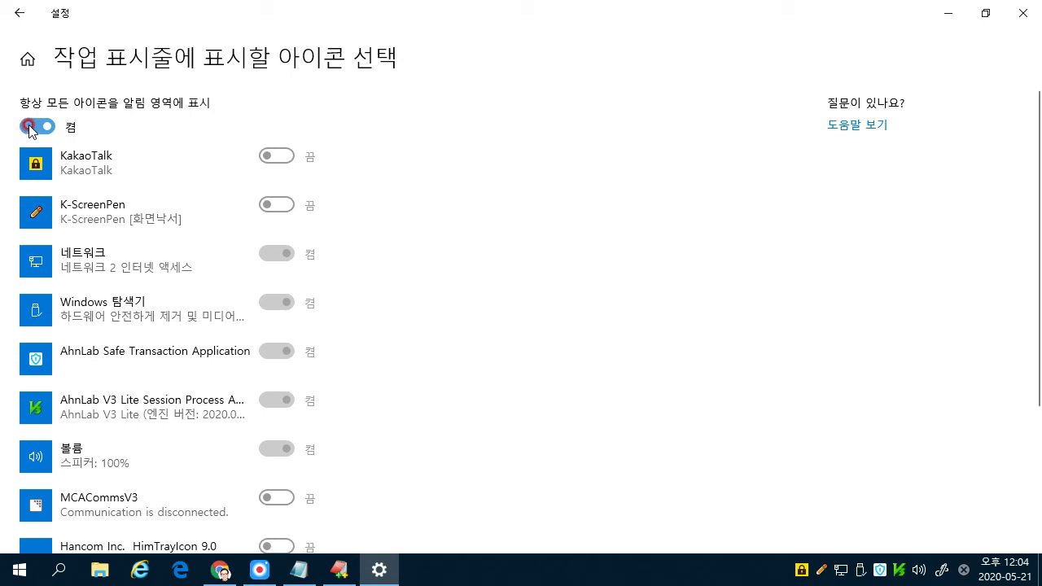
pyautogui.click(280, 264)
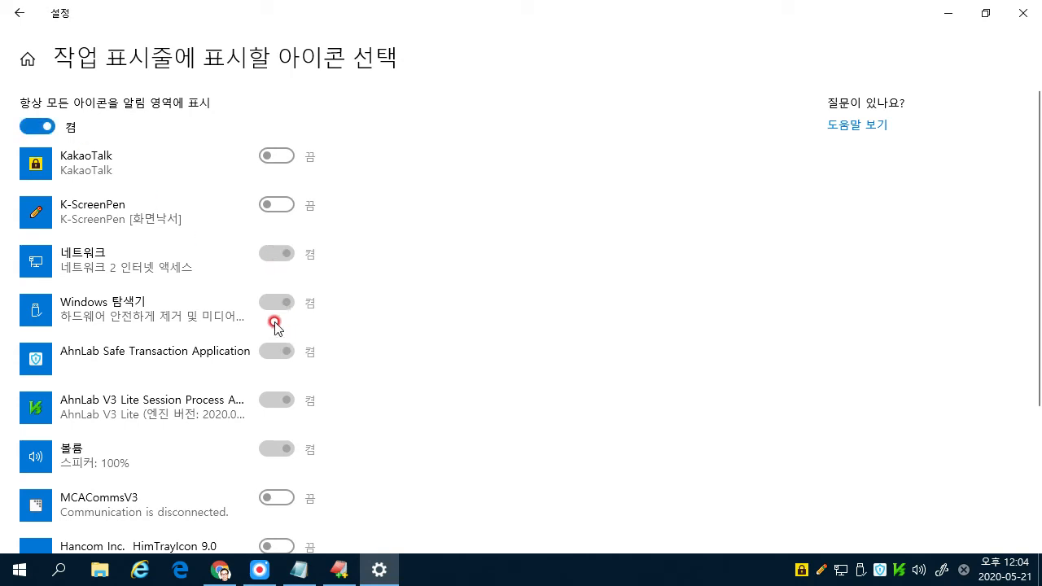
# Step: Turn off 항상 모든 아이콘을 알림 영역에 표시 and switch the KakaoTalk and K-ScreenPen icons on and off in turn
pyautogui.click(27, 128)
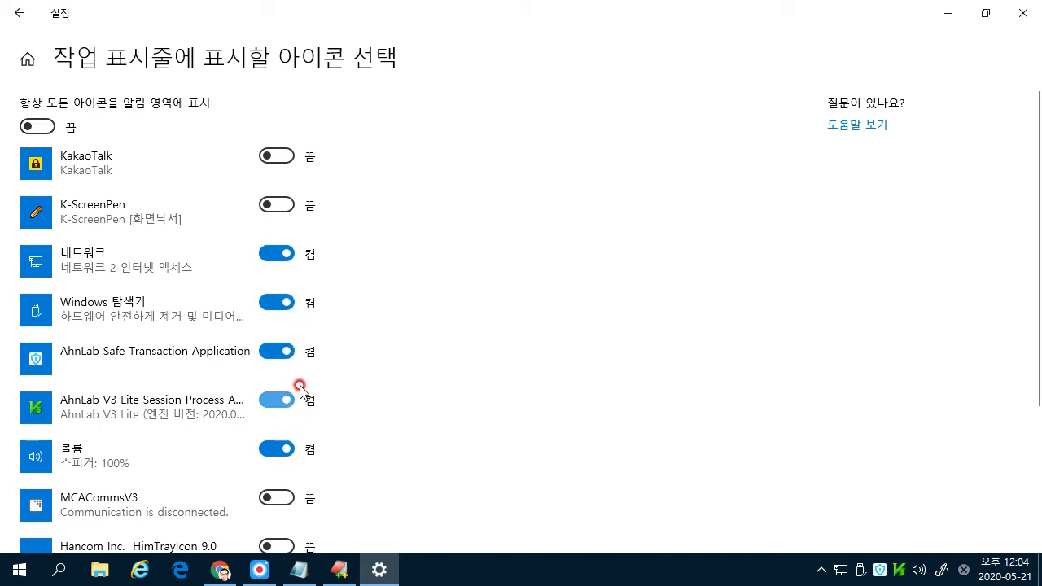
pyautogui.click(285, 156)
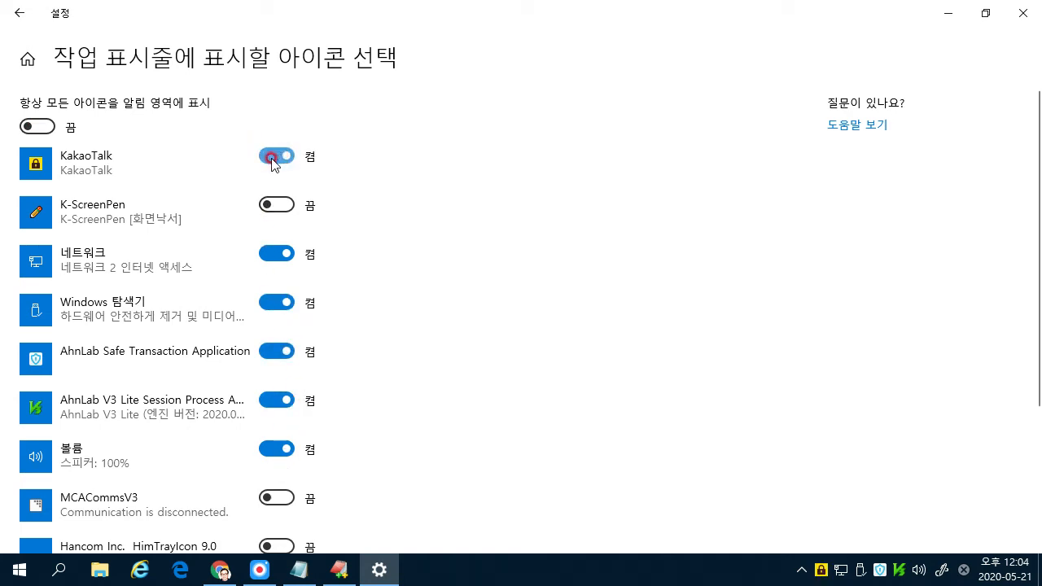
pyautogui.click(273, 158)
pyautogui.click(268, 206)
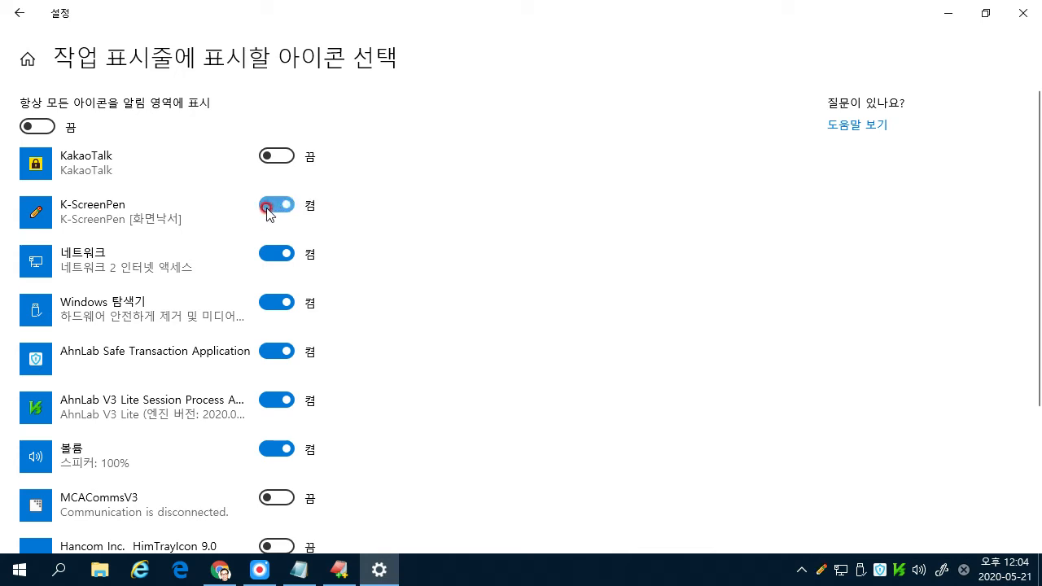
pyautogui.click(269, 208)
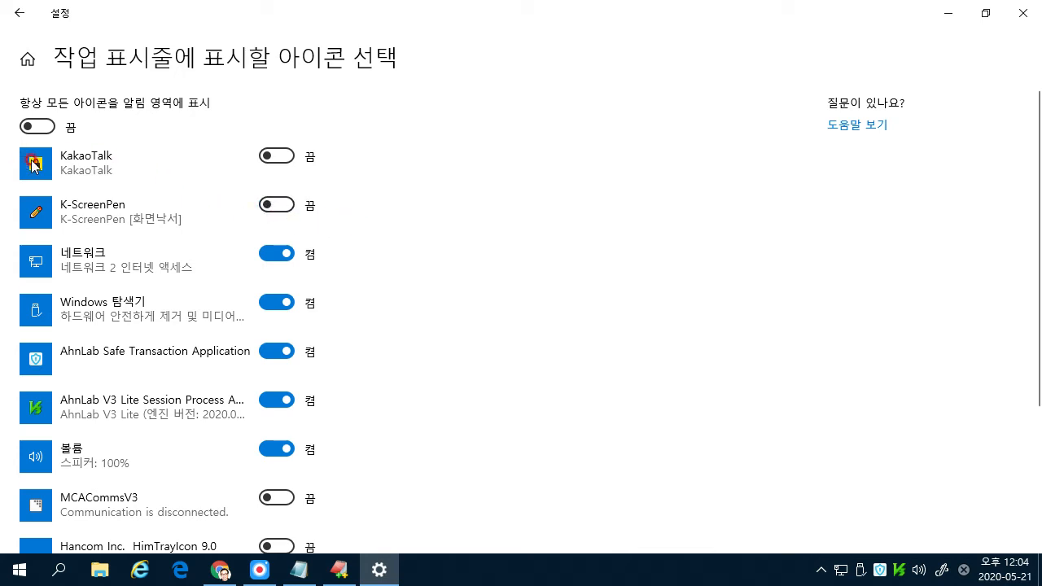
# Step: Switch the KakaoTalk icon on and off once more and check the hidden icons of the notification area
pyautogui.click(284, 157)
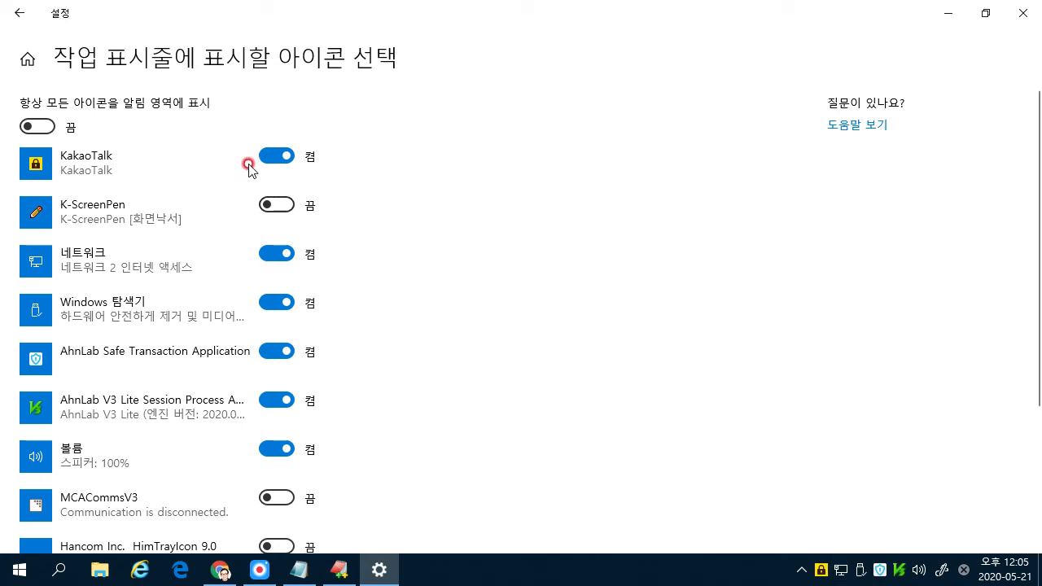
pyautogui.click(265, 160)
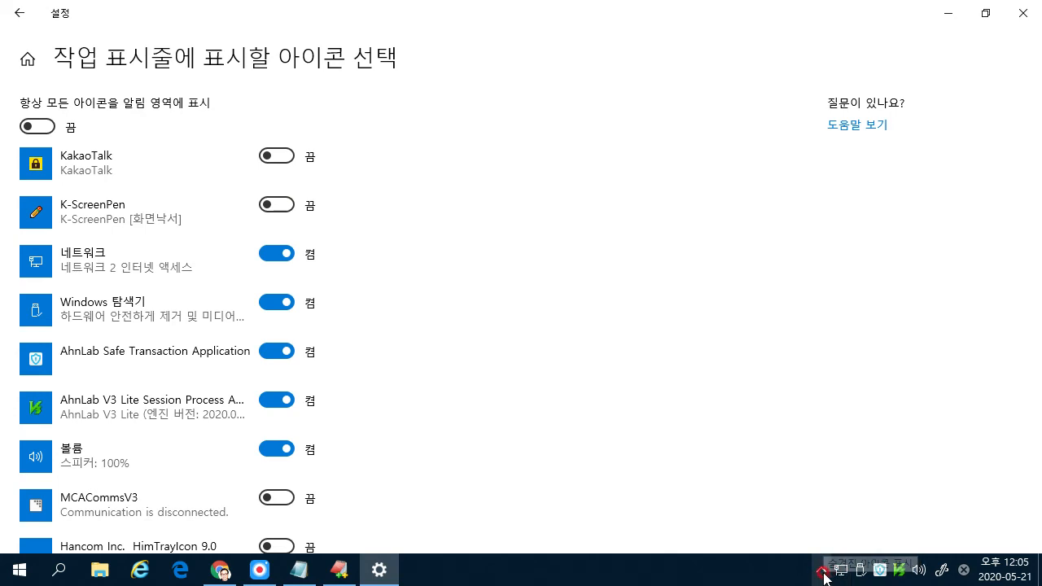
pyautogui.click(822, 573)
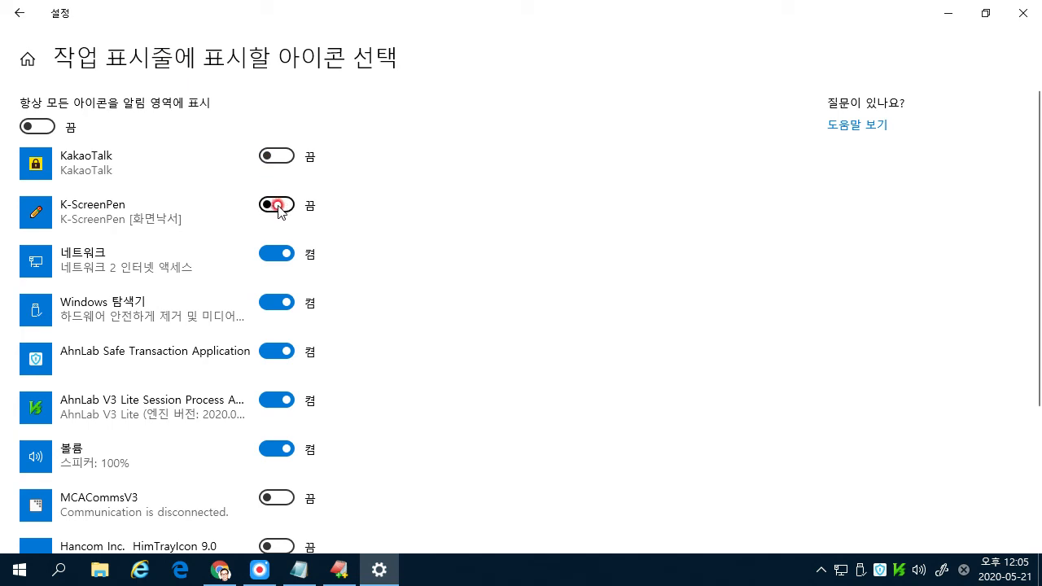
# Step: Turn on the K-ScreenPen and KakaoTalk icons and re-enable 항상 모든 아이콘을 알림 영역에 표시
pyautogui.click(282, 210)
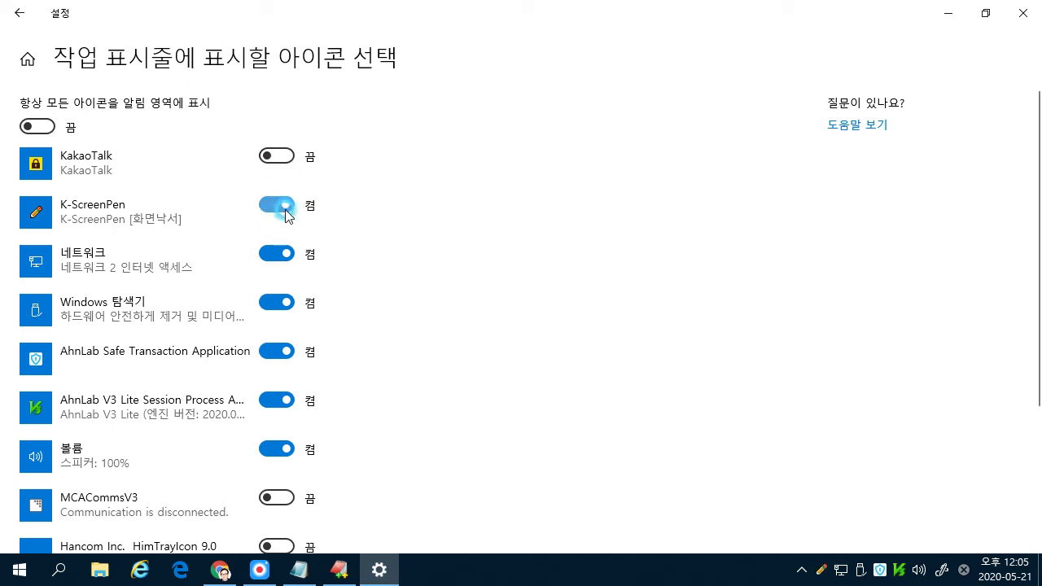
pyautogui.click(285, 157)
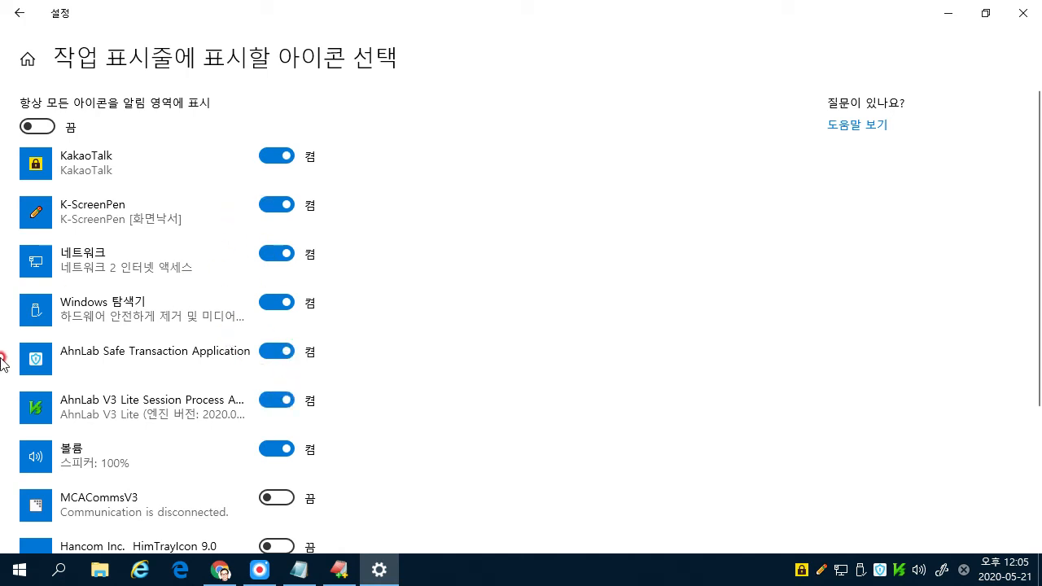
pyautogui.click(45, 125)
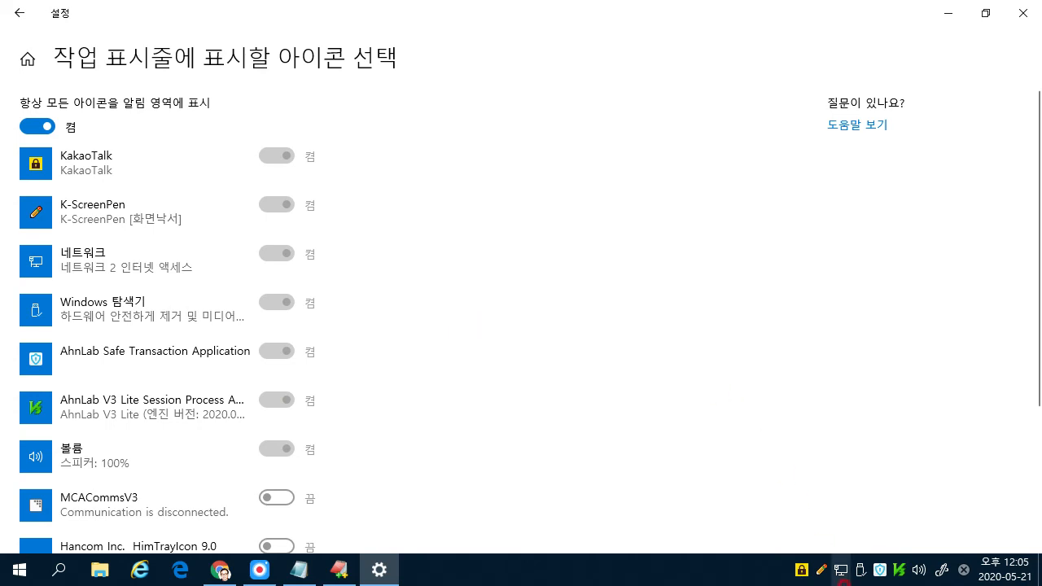
# Step: Disable the option to always show all icons, turn off the AhnLab V3 Lite Session Process icon, and enable the option again
pyautogui.click(28, 127)
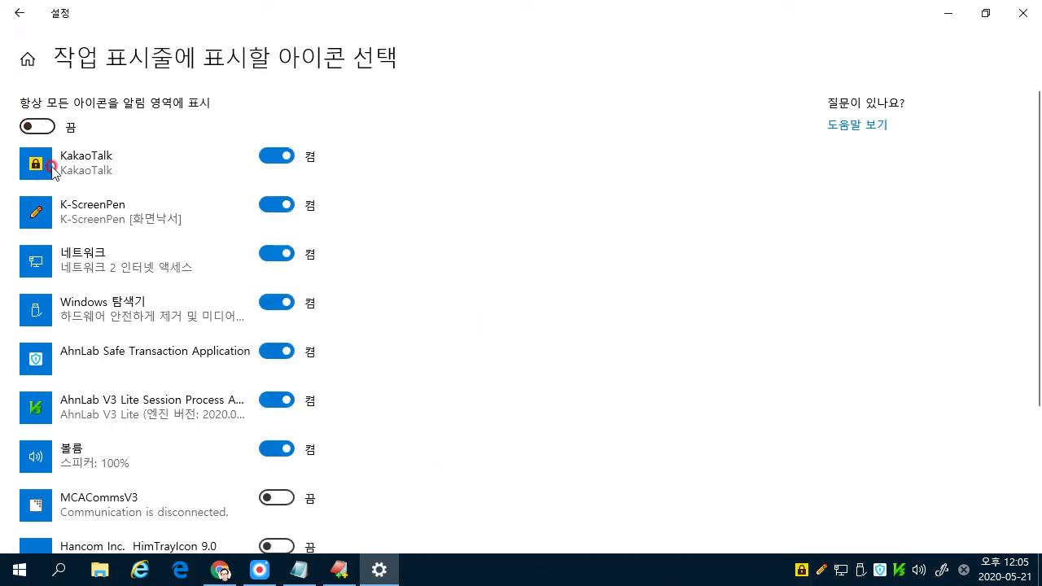
pyautogui.click(267, 401)
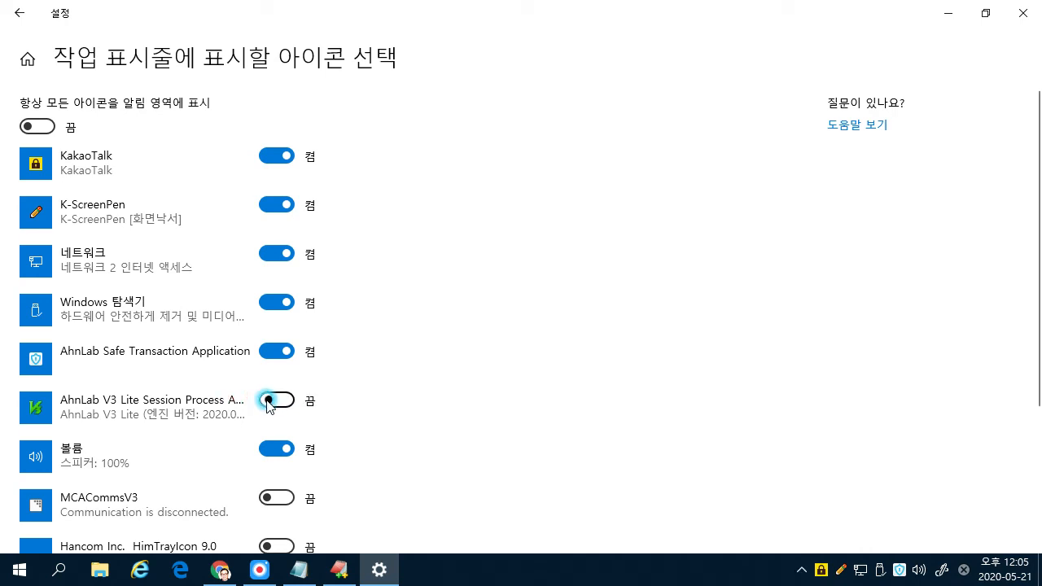
pyautogui.click(37, 128)
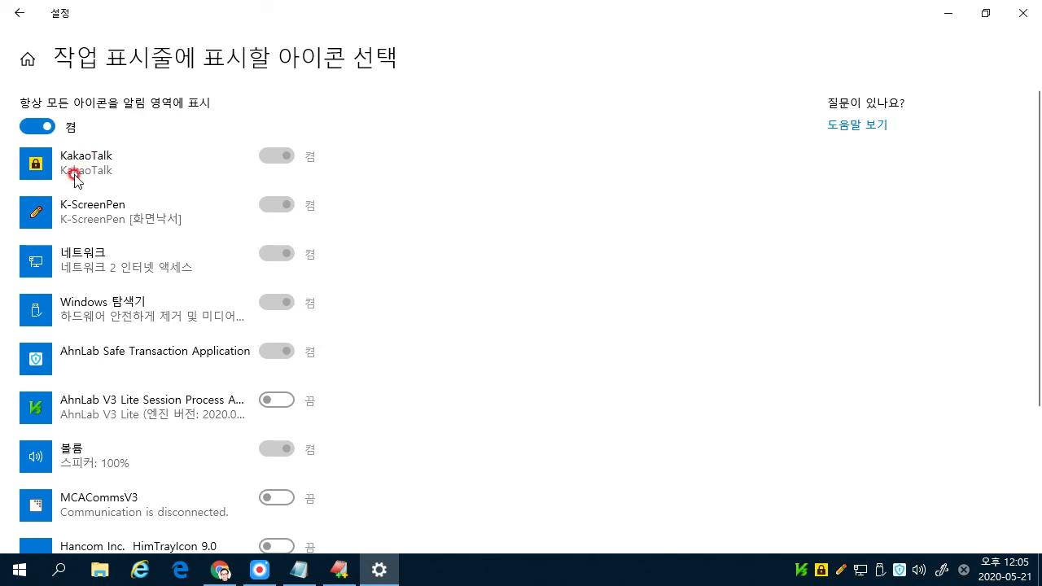
pyautogui.scroll(-3, 110, 315)
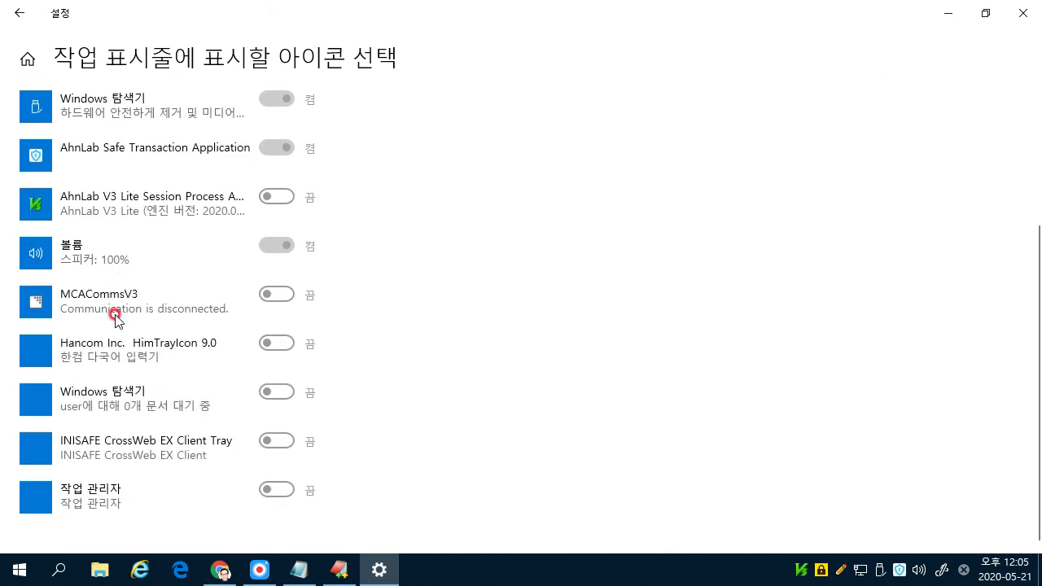
pyautogui.scroll(3, 114, 317)
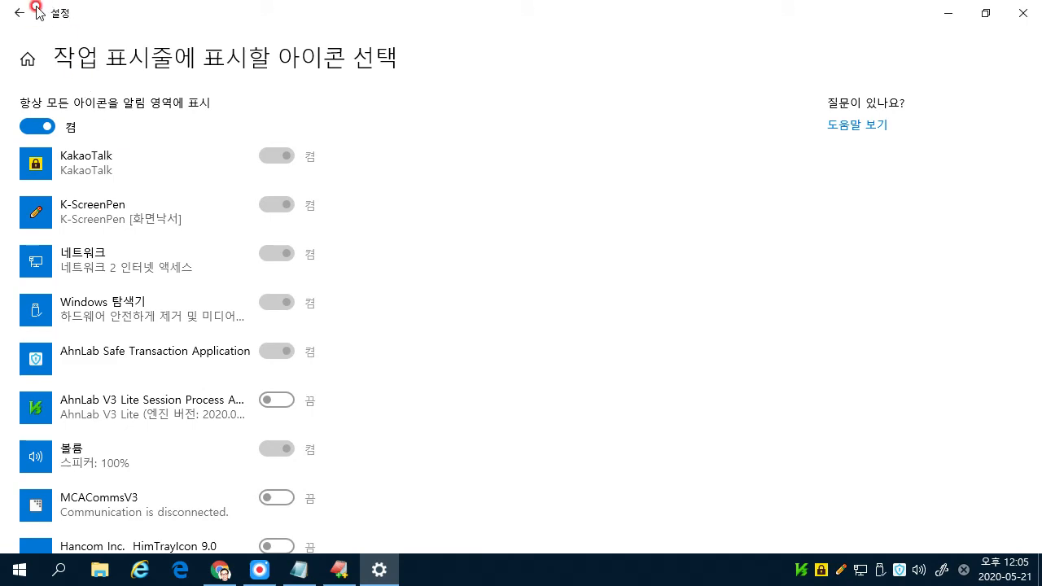
# Step: Return to the 작업 표시줄 settings and open 시스템 아이콘 켜기 또는 끄기 under 알림 영역
pyautogui.click(18, 13)
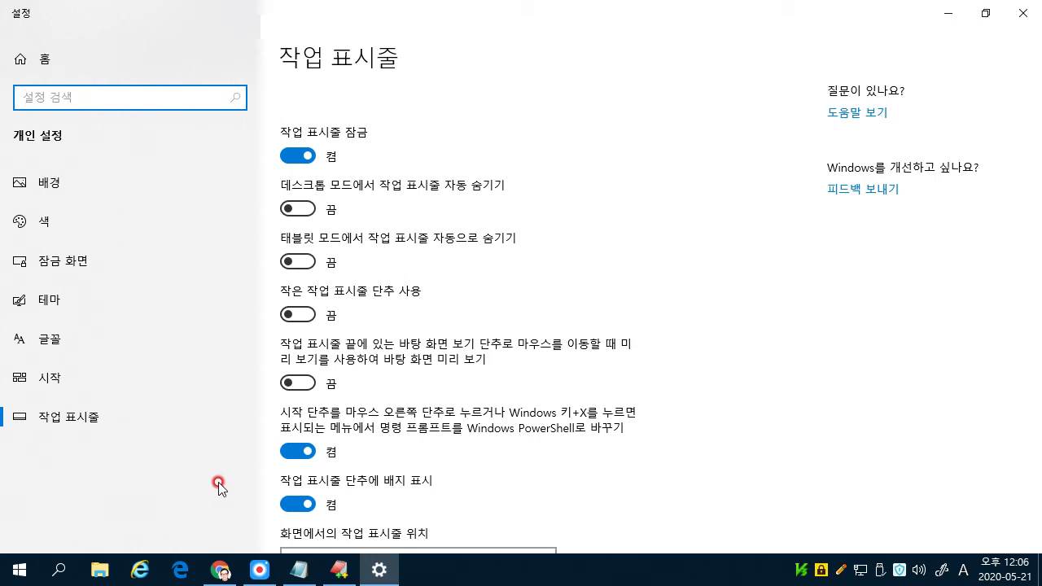
pyautogui.scroll(-3, 551, 487)
pyautogui.scroll(-1, 551, 487)
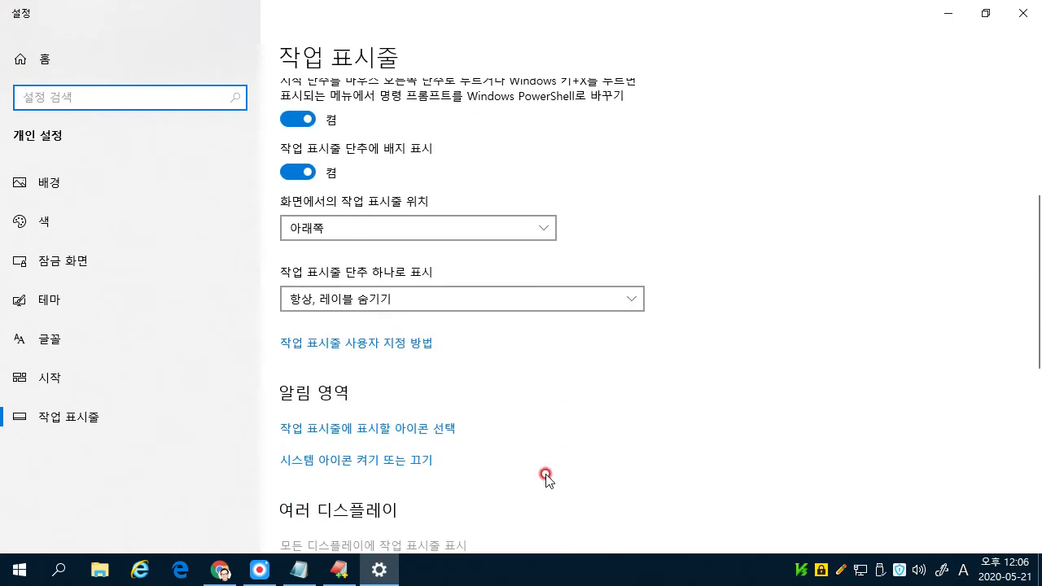
pyautogui.click(313, 462)
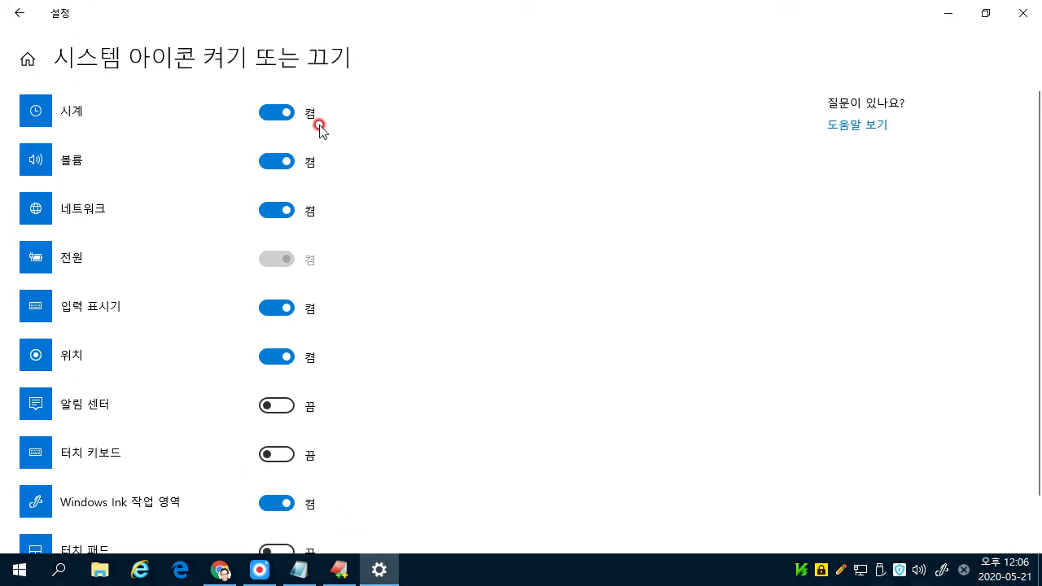
# Step: Turn the 시계, 볼륨 and 네트워크 system icons off and switch all three back on
pyautogui.click(261, 109)
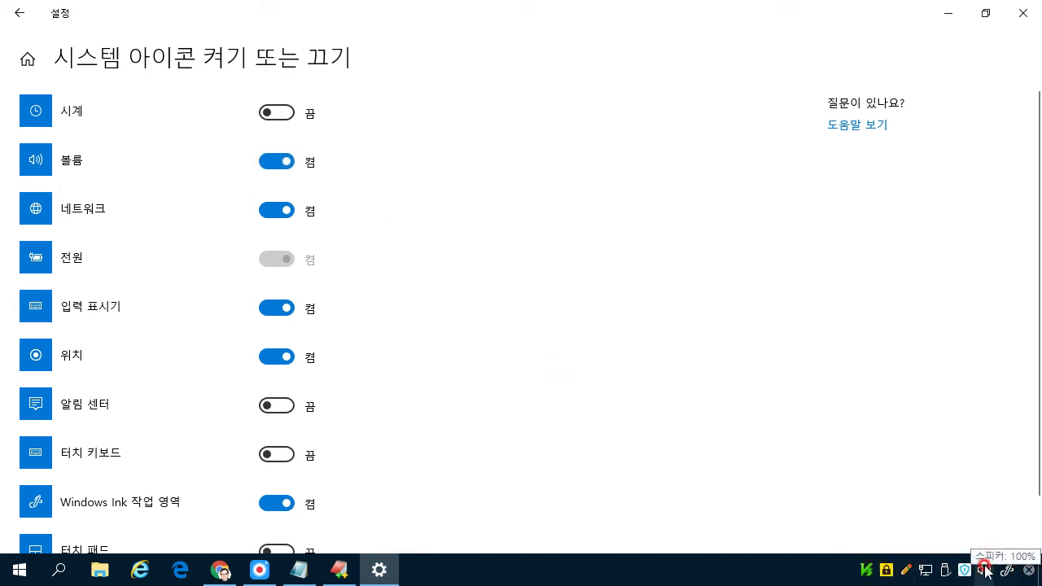
pyautogui.click(277, 163)
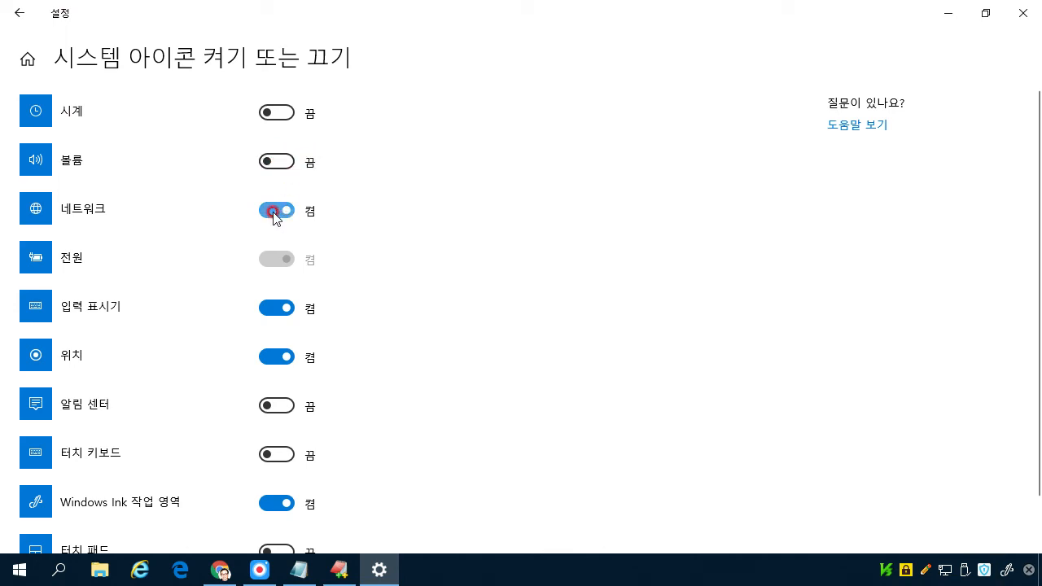
pyautogui.click(274, 212)
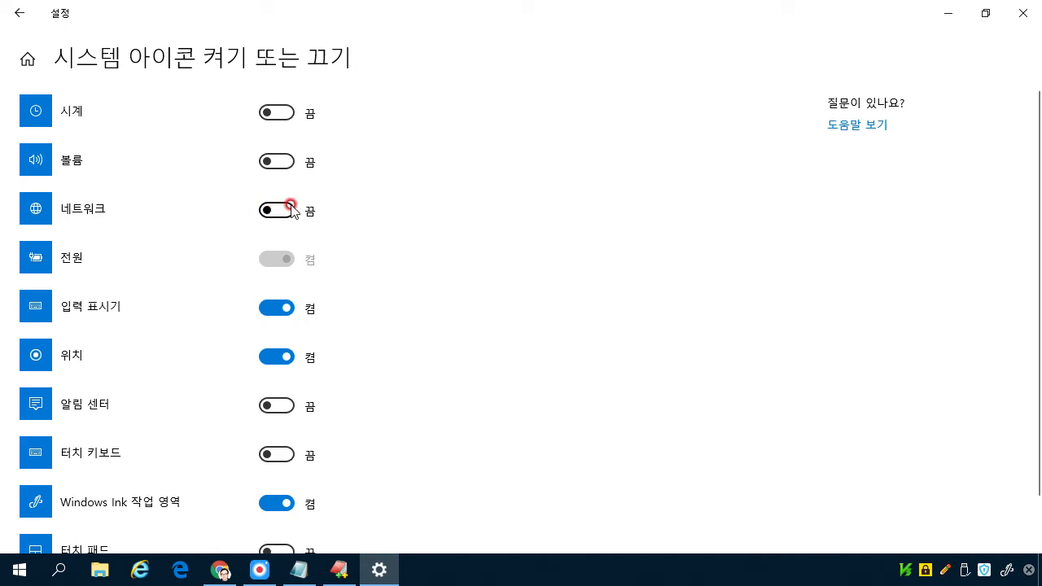
pyautogui.click(289, 207)
pyautogui.click(281, 157)
pyautogui.click(288, 107)
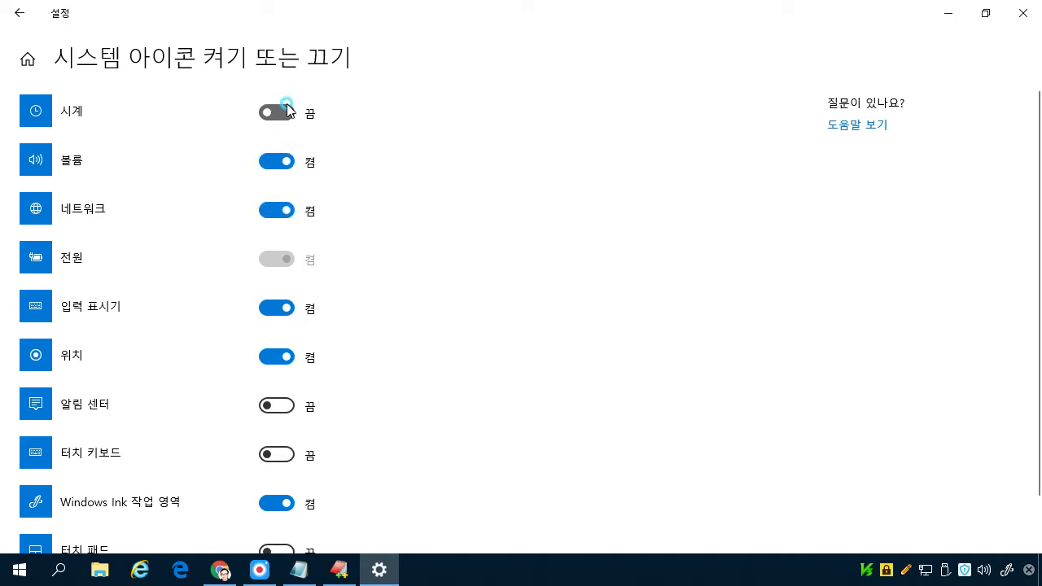
# Step: Turn on the 알림 센터 icon, open the notification center to view its contents, and turn the icon off again
pyautogui.click(285, 407)
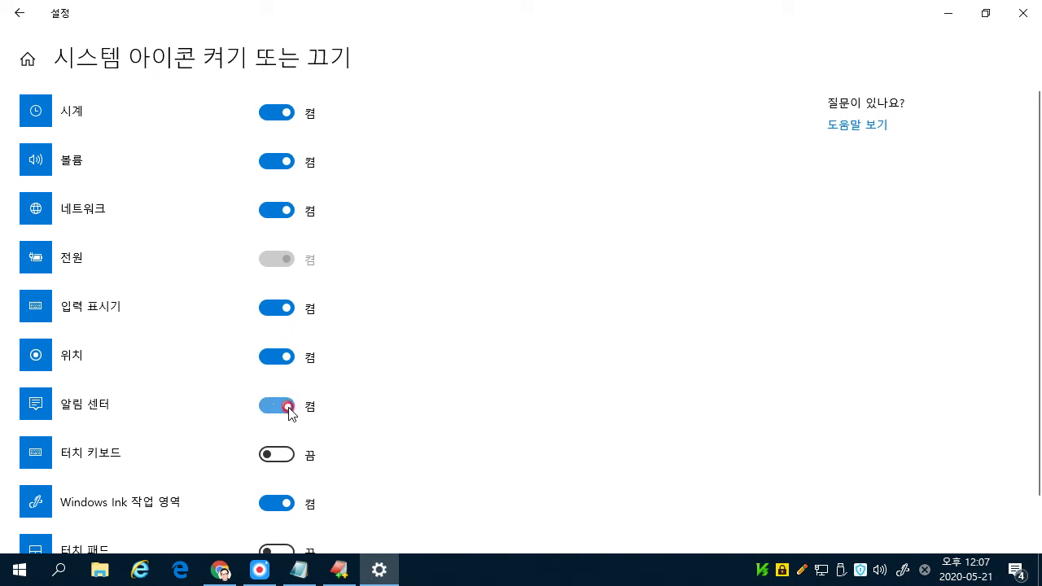
pyautogui.click(1016, 572)
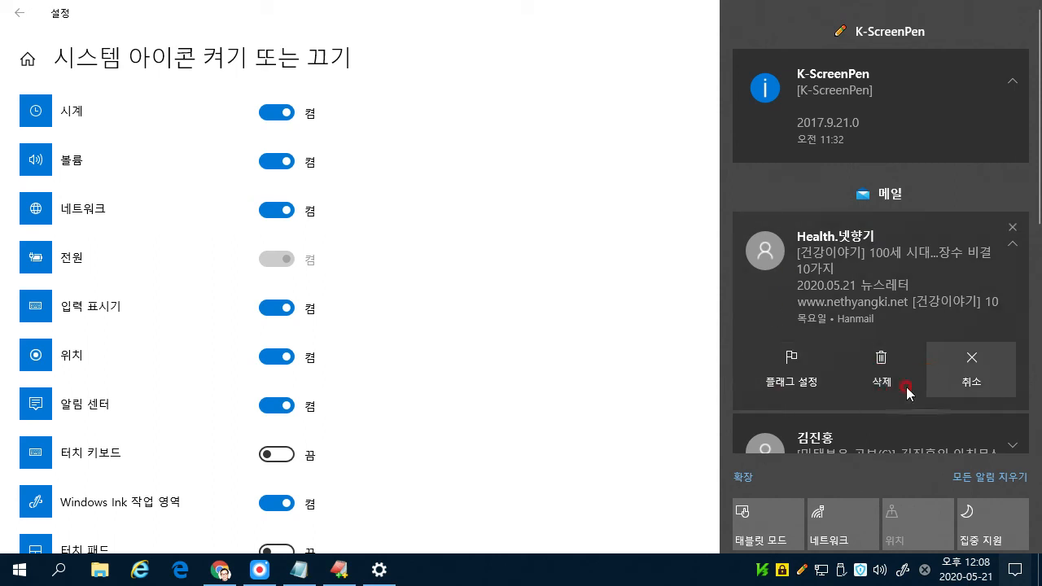
pyautogui.click(287, 405)
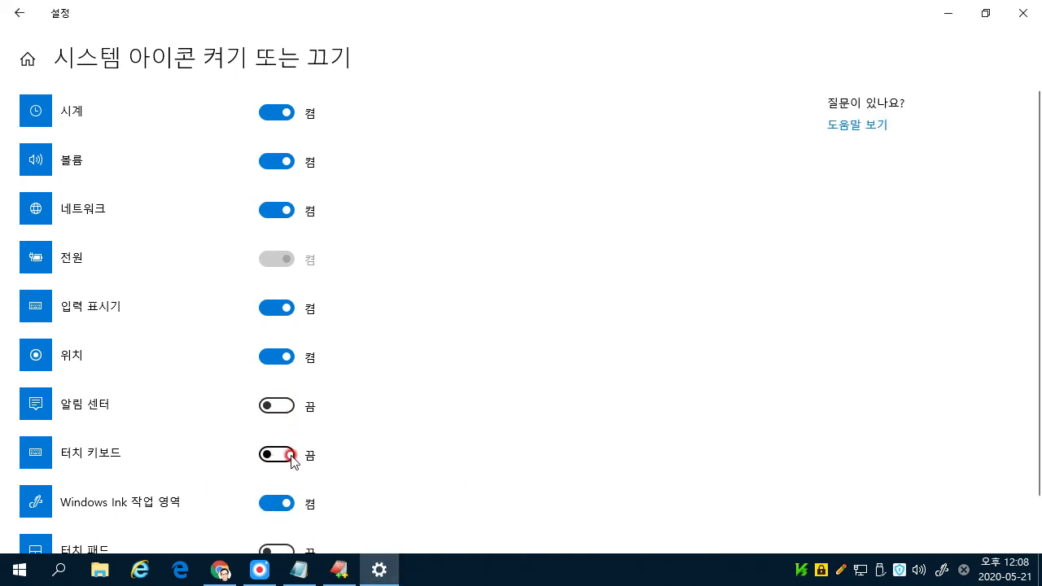
# Step: Turn on the 터치 키보드 icon, try the ㅂ key on the touch keyboard, close the keyboard, and turn the icon off
pyautogui.click(291, 454)
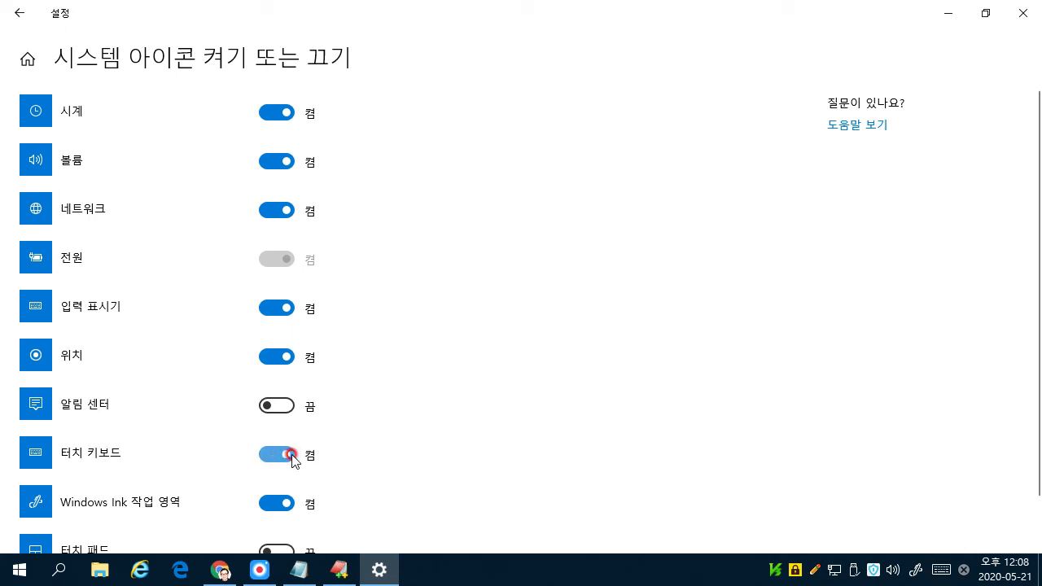
pyautogui.click(943, 571)
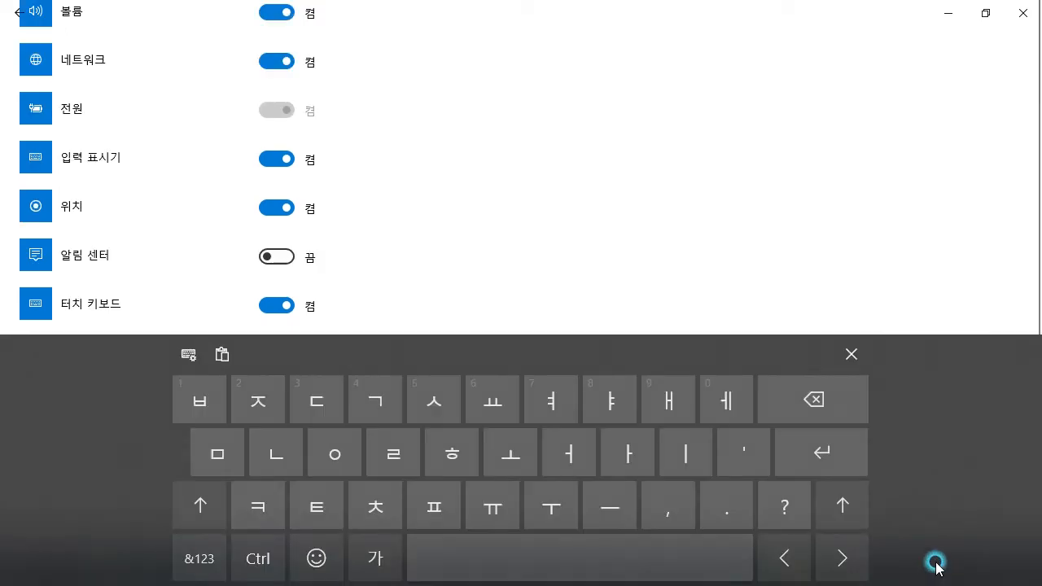
pyautogui.click(179, 480)
pyautogui.click(196, 397)
pyautogui.click(226, 400)
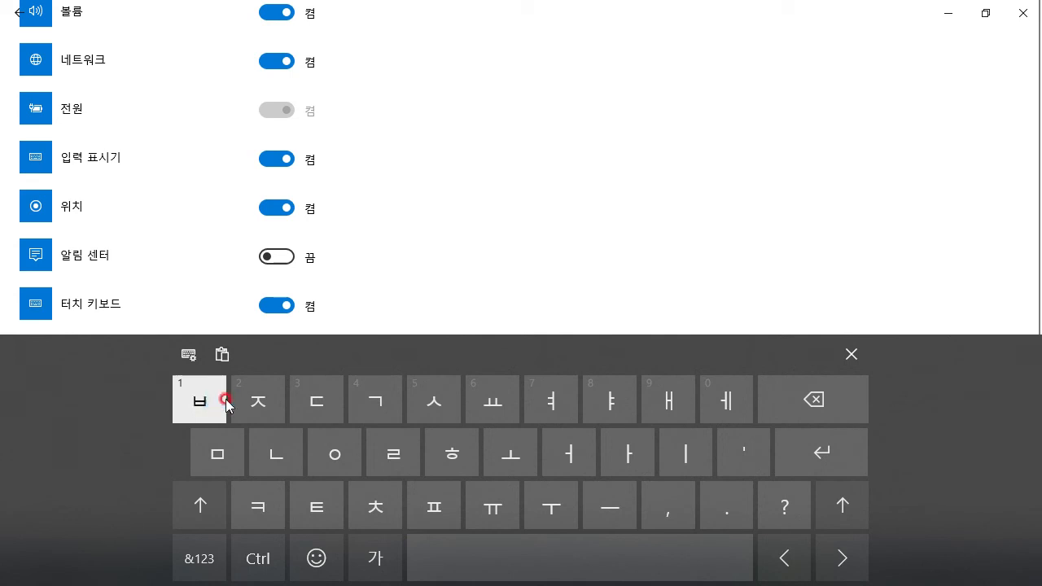
pyautogui.click(985, 372)
pyautogui.click(812, 374)
pyautogui.click(851, 353)
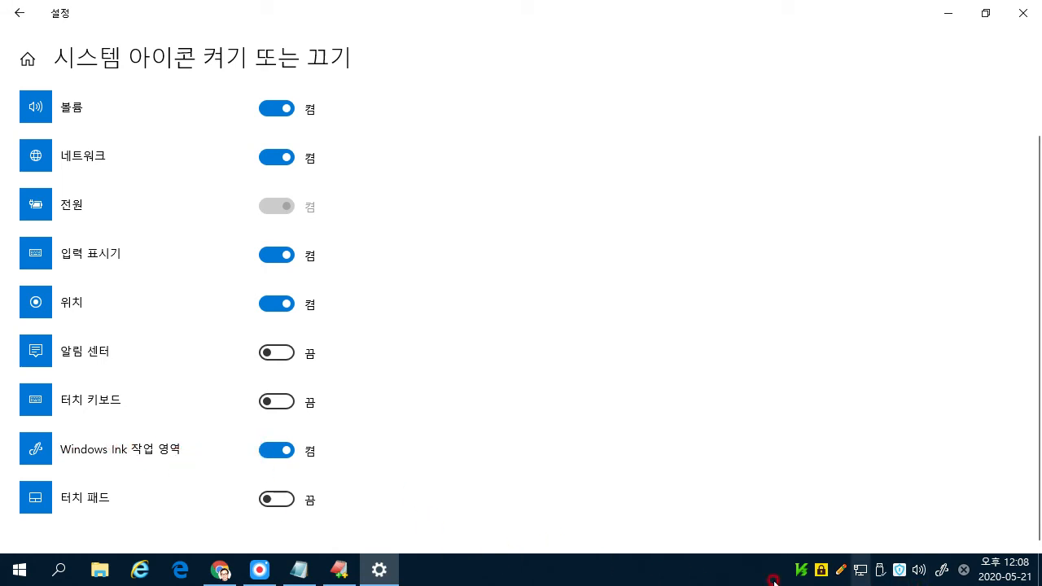
# Step: Switch the Windows Ink 작업 영역 icon off and on, and open the Windows Ink workspace to view its tools
pyautogui.click(260, 452)
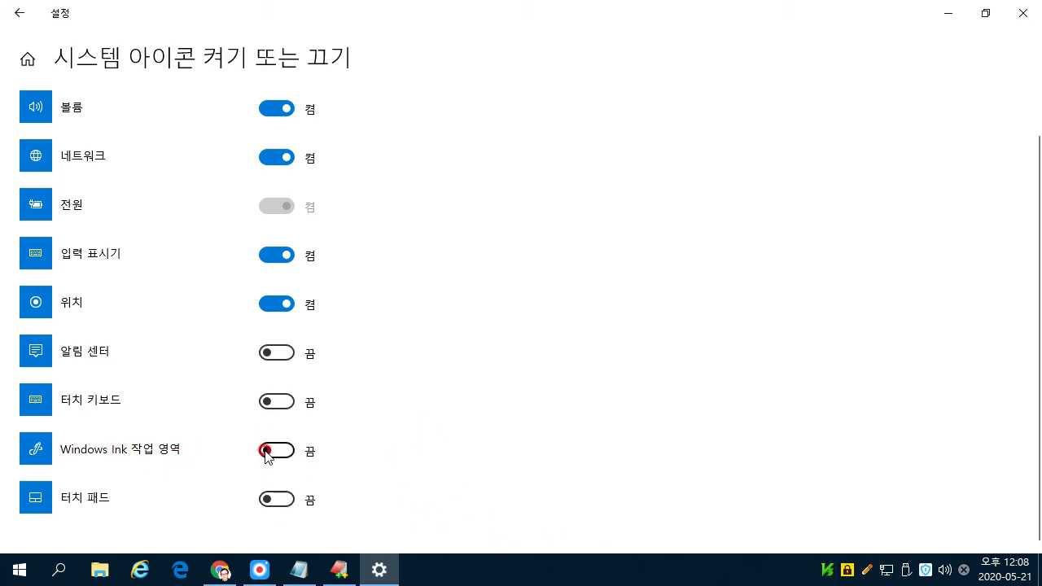
pyautogui.moveTo(263, 452); pyautogui.dragTo(287, 453)
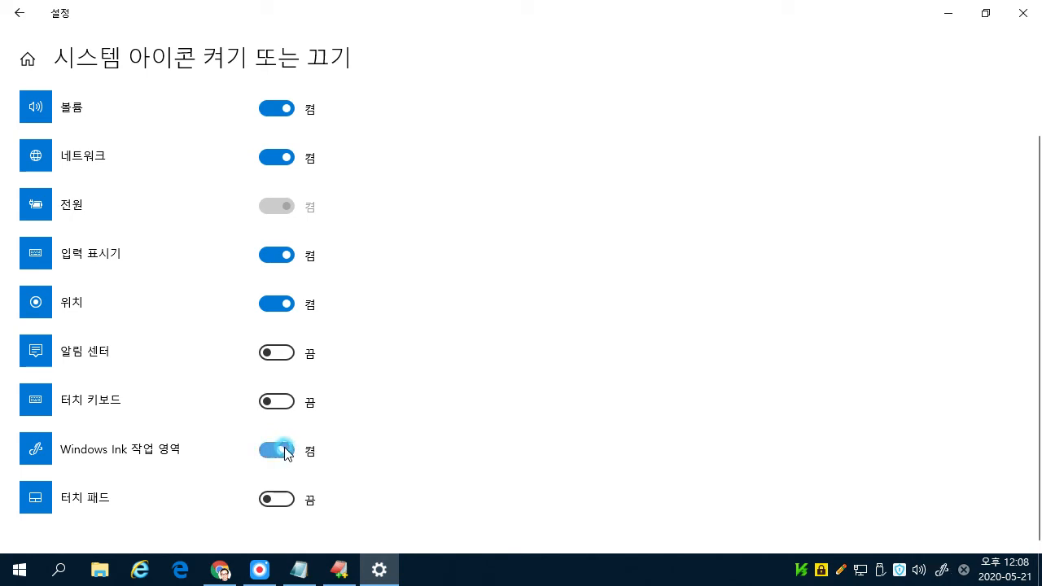
pyautogui.click(943, 572)
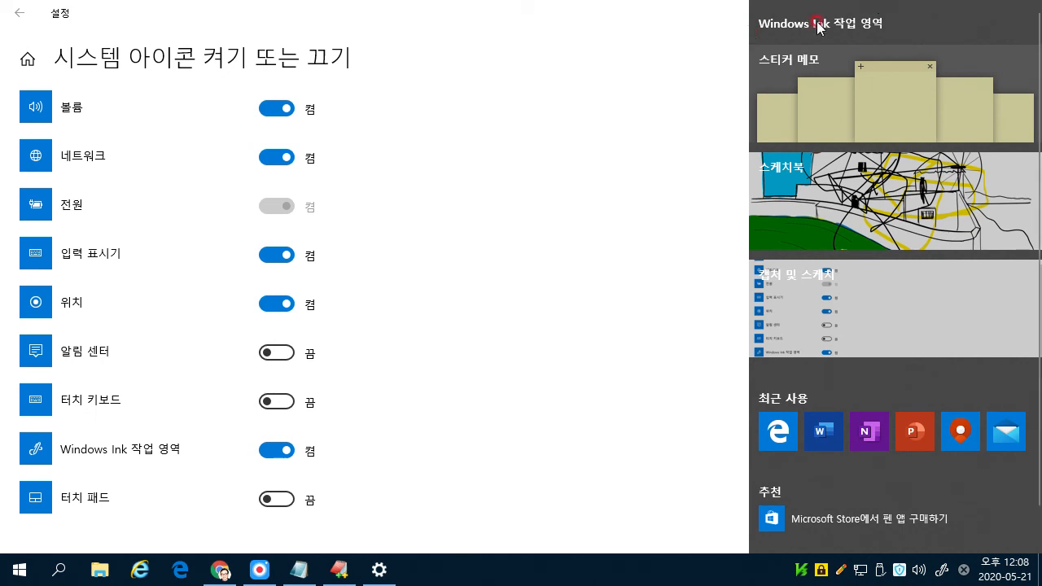
# Step: Open 스티커 메모 from the Windows Ink workspace, move the 연습중 note slightly down, and close the note
pyautogui.click(881, 88)
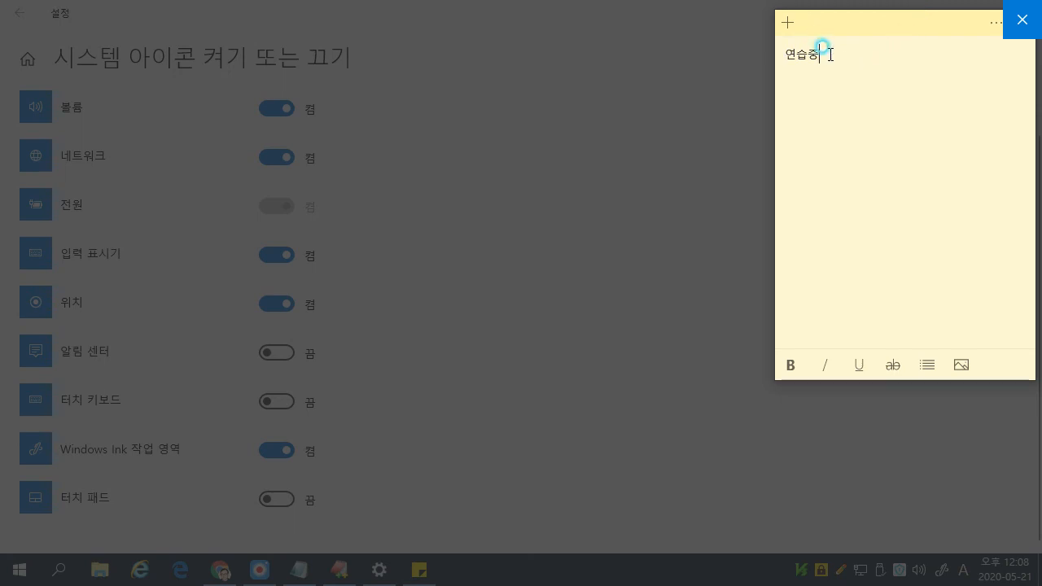
pyautogui.click(1027, 29)
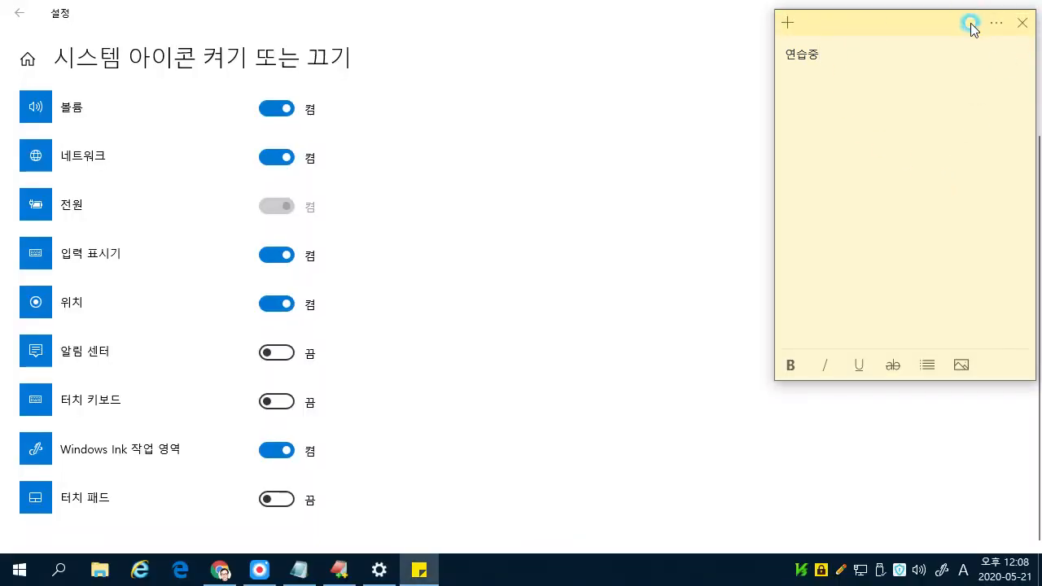
pyautogui.moveTo(971, 27); pyautogui.dragTo(964, 62)
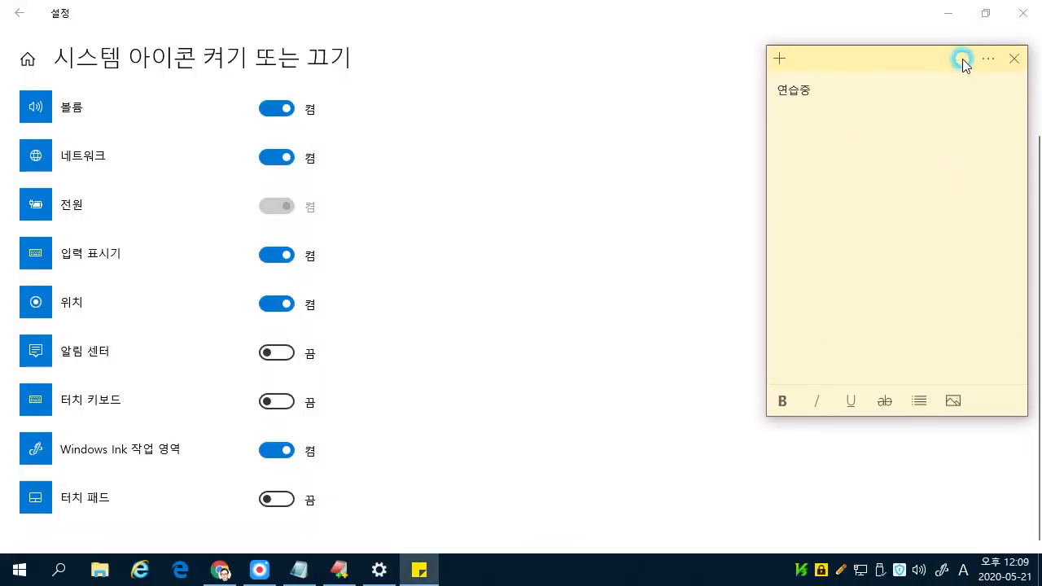
pyautogui.click(857, 76)
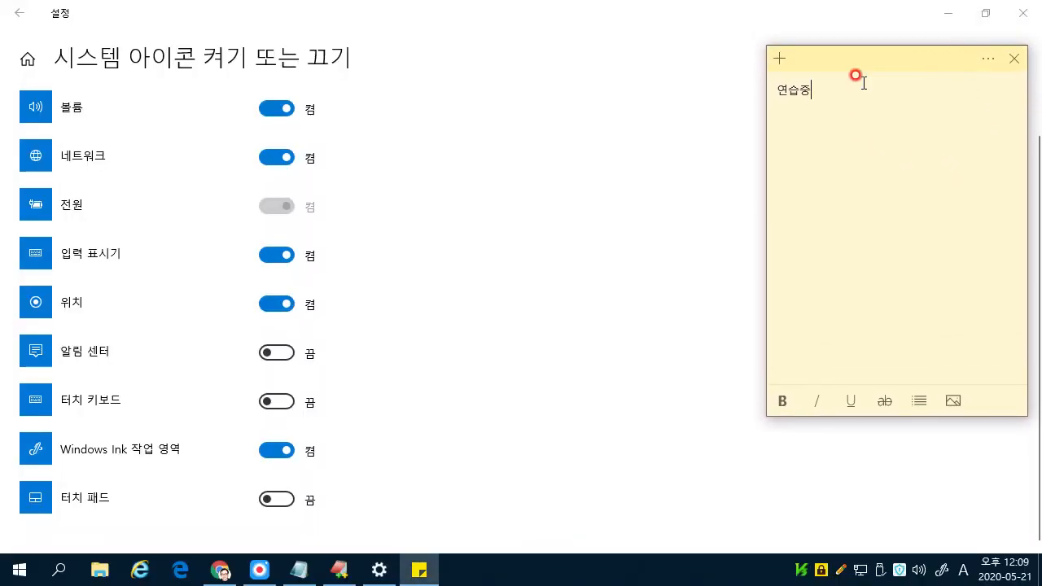
pyautogui.click(1015, 60)
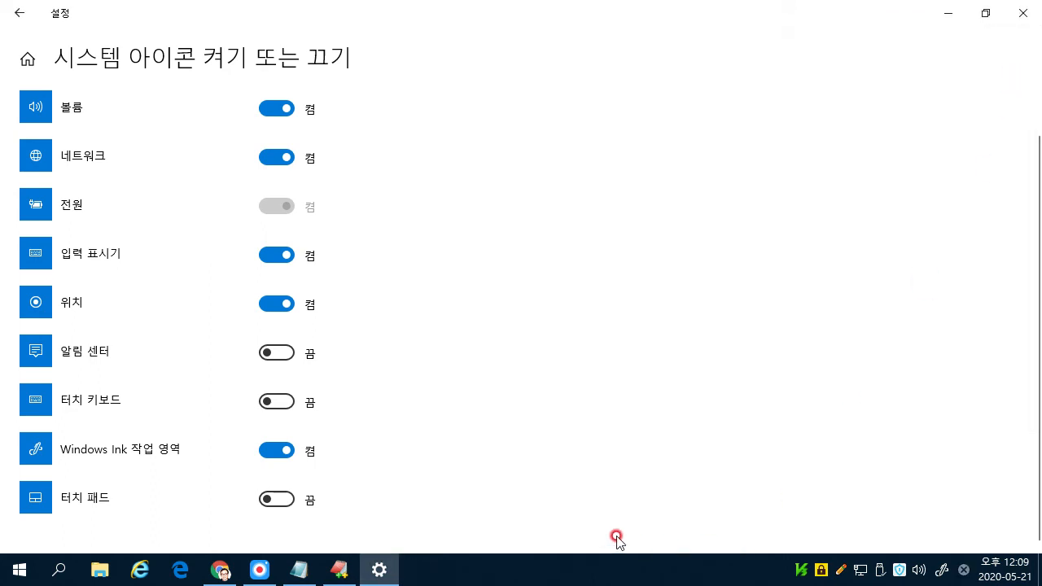
# Step: Open 스케치북 from the Windows Ink workspace, draw freehand strokes with the ballpoint pen, pencil and yellow highlighter, and close it
pyautogui.click(942, 573)
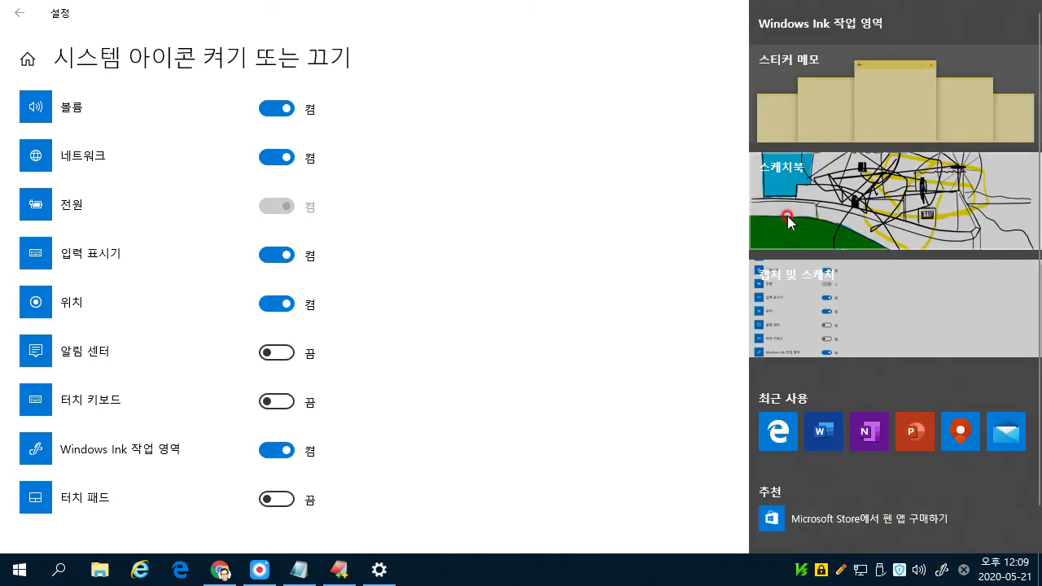
pyautogui.click(823, 192)
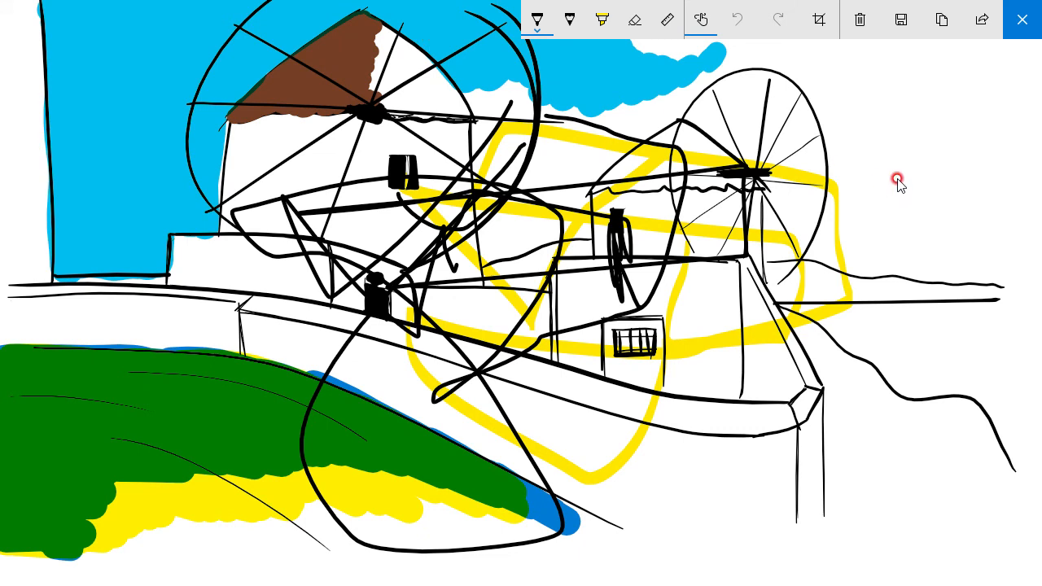
pyautogui.moveTo(898, 179)
pyautogui.mouseDown()
pyautogui.moveTo(806, 403)
pyautogui.moveTo(640, 174)
pyautogui.moveTo(834, 180)
pyautogui.moveTo(572, 325)
pyautogui.mouseUp()
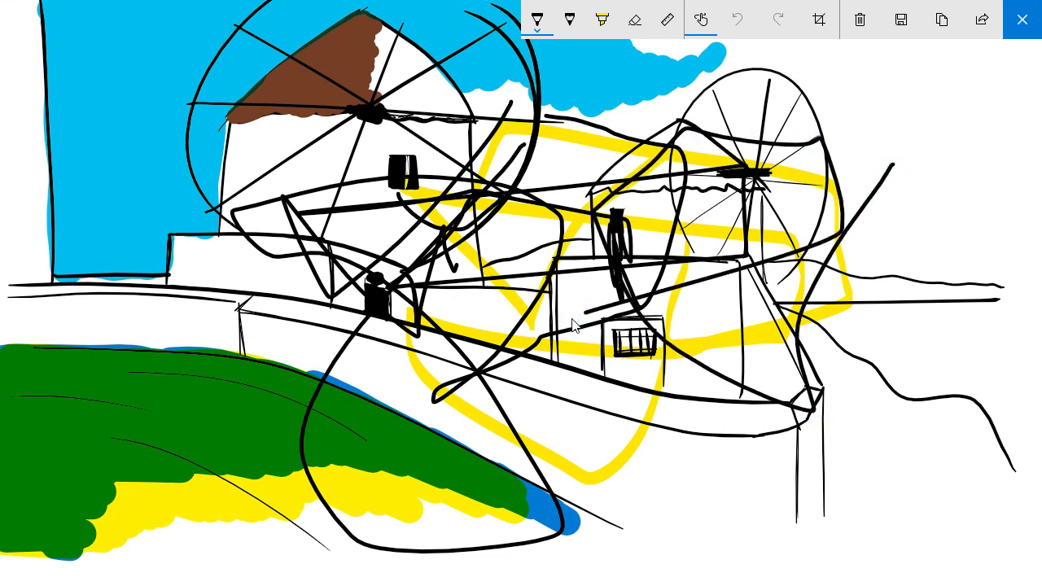
pyautogui.click(570, 19)
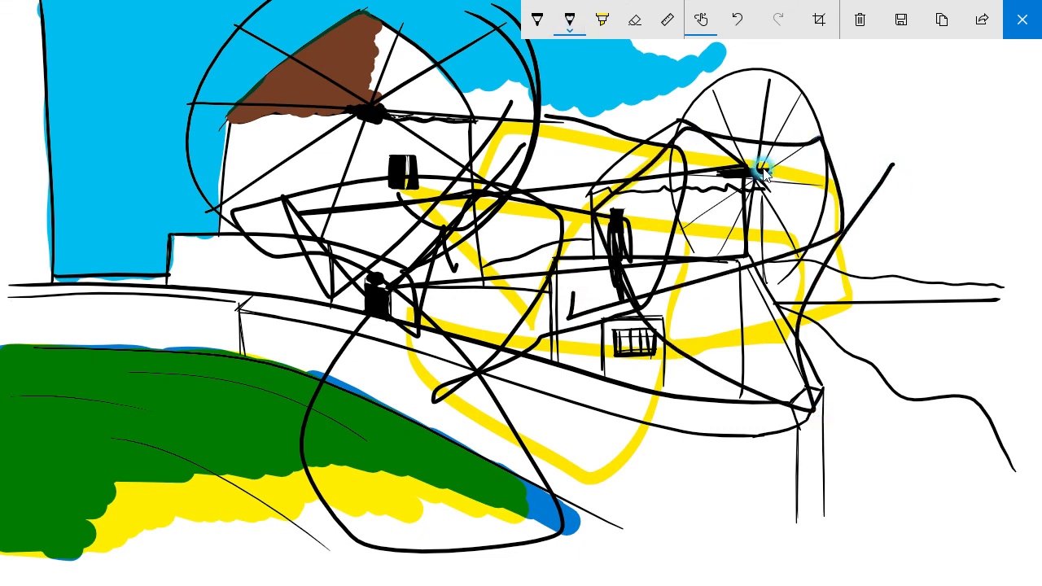
pyautogui.moveTo(815, 142)
pyautogui.mouseDown()
pyautogui.moveTo(863, 505)
pyautogui.moveTo(879, 275)
pyautogui.mouseUp()
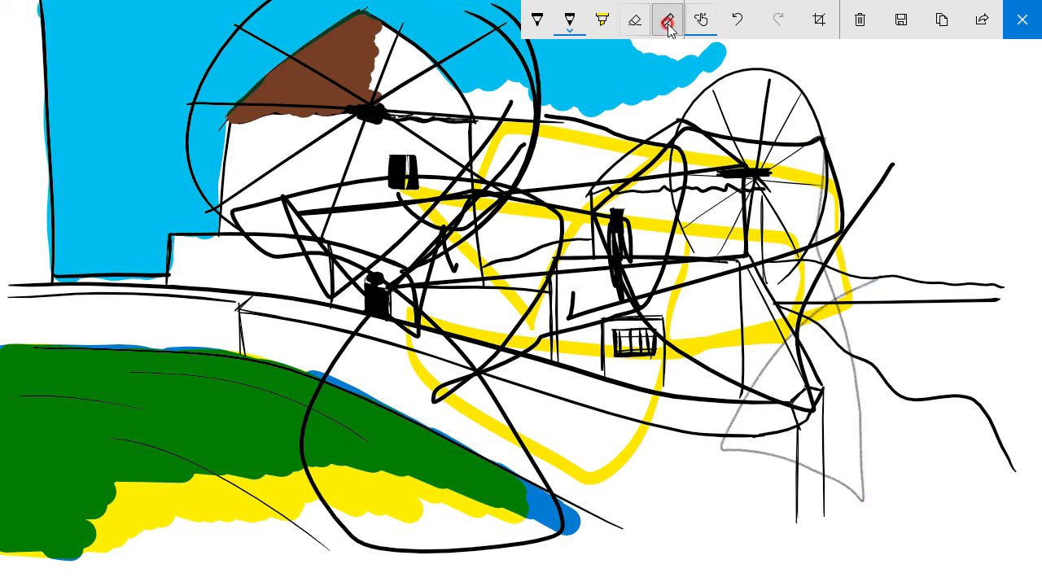
pyautogui.click(602, 20)
pyautogui.moveTo(580, 158); pyautogui.dragTo(583, 199)
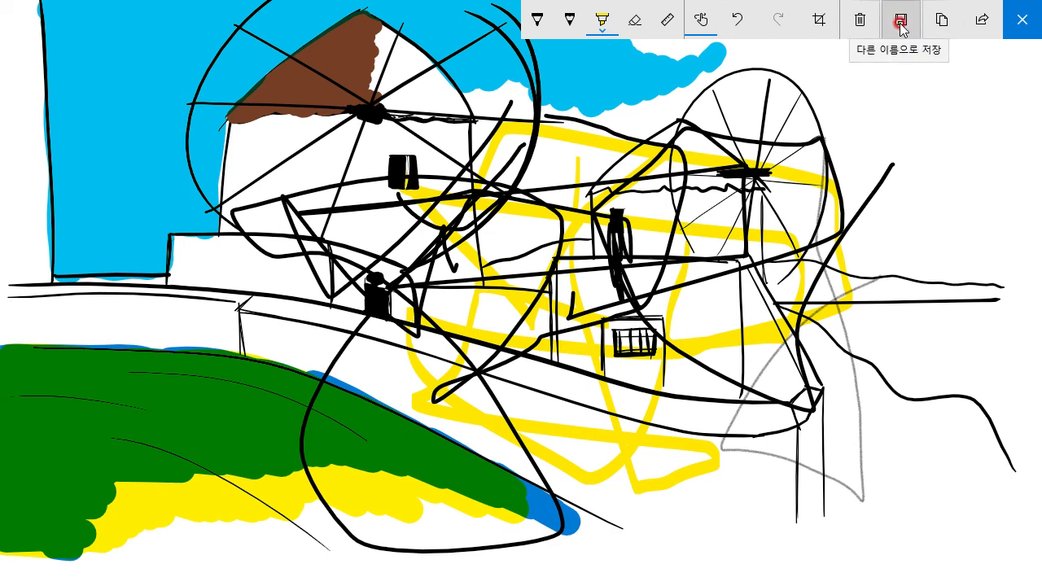
pyautogui.click(1037, 33)
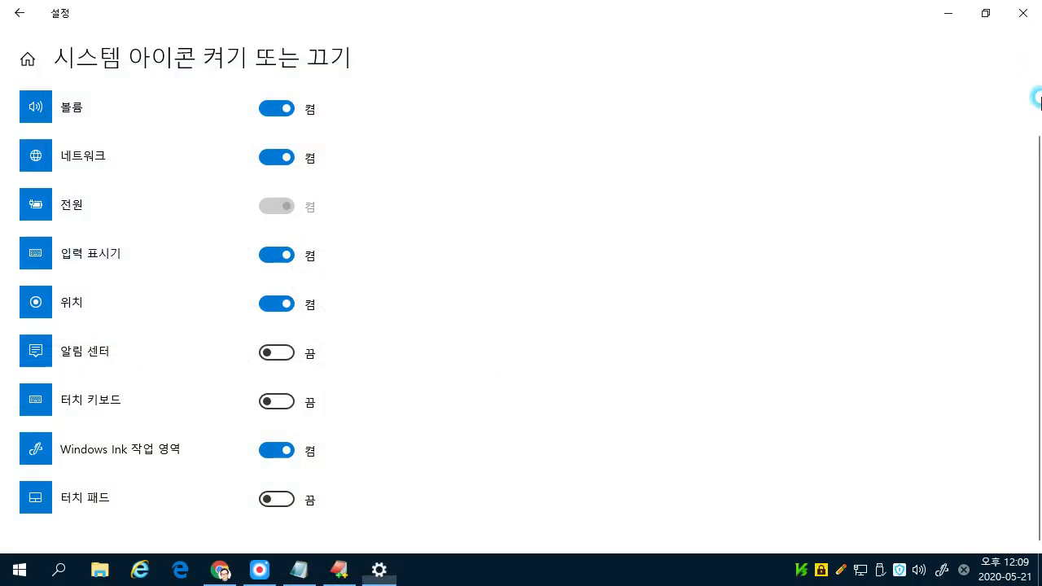
# Step: Open 캡처 및 스케치 from the Windows Ink workspace, draw a red freehand line over the screen capture, and close it without saving
pyautogui.click(943, 572)
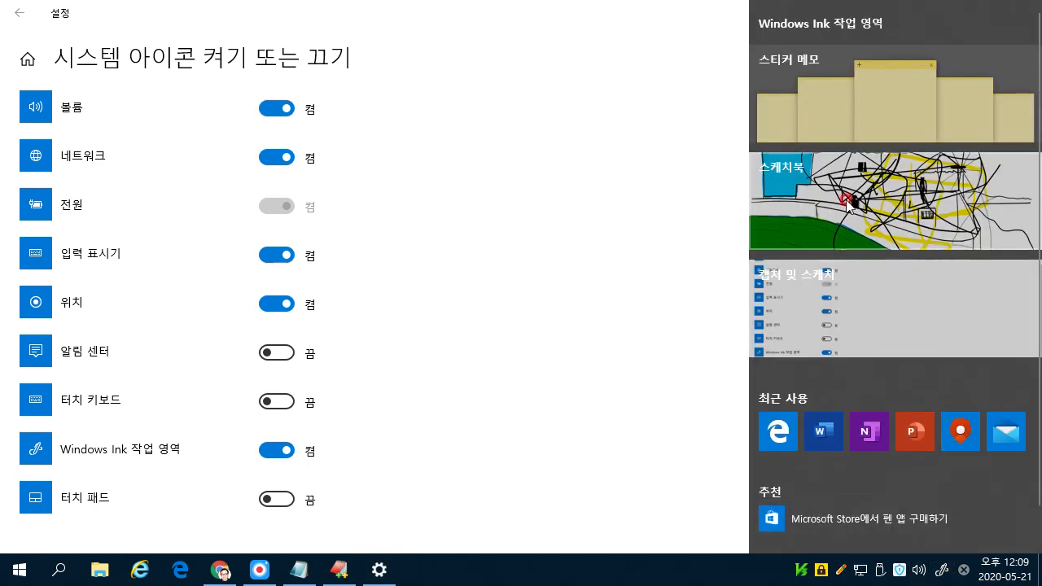
pyautogui.click(918, 279)
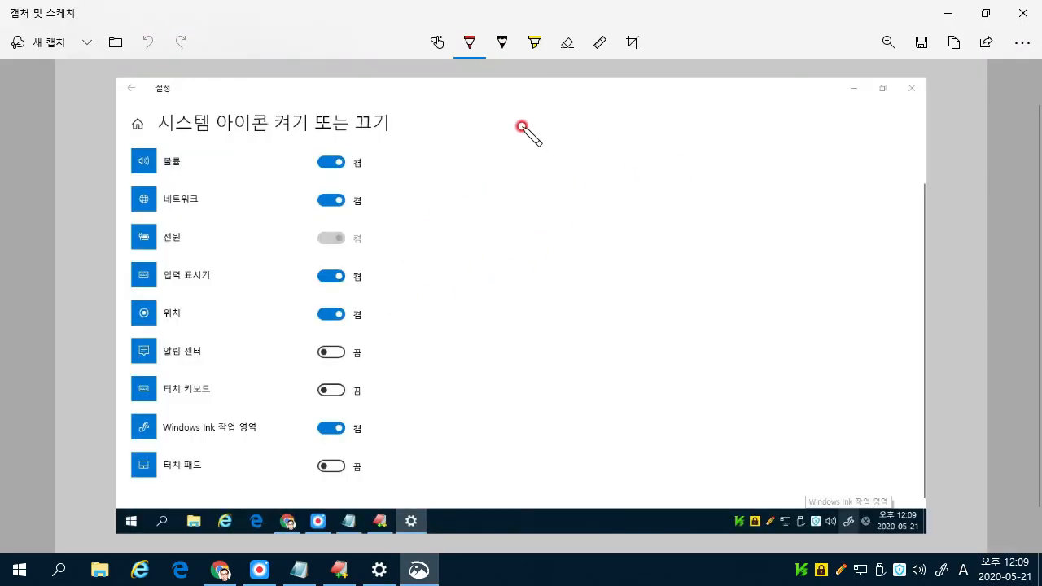
pyautogui.moveTo(525, 126)
pyautogui.mouseDown()
pyautogui.moveTo(491, 161)
pyautogui.moveTo(288, 291)
pyautogui.moveTo(171, 232)
pyautogui.moveTo(453, 265)
pyautogui.moveTo(502, 361)
pyautogui.moveTo(340, 326)
pyautogui.moveTo(524, 309)
pyautogui.moveTo(533, 220)
pyautogui.mouseUp()
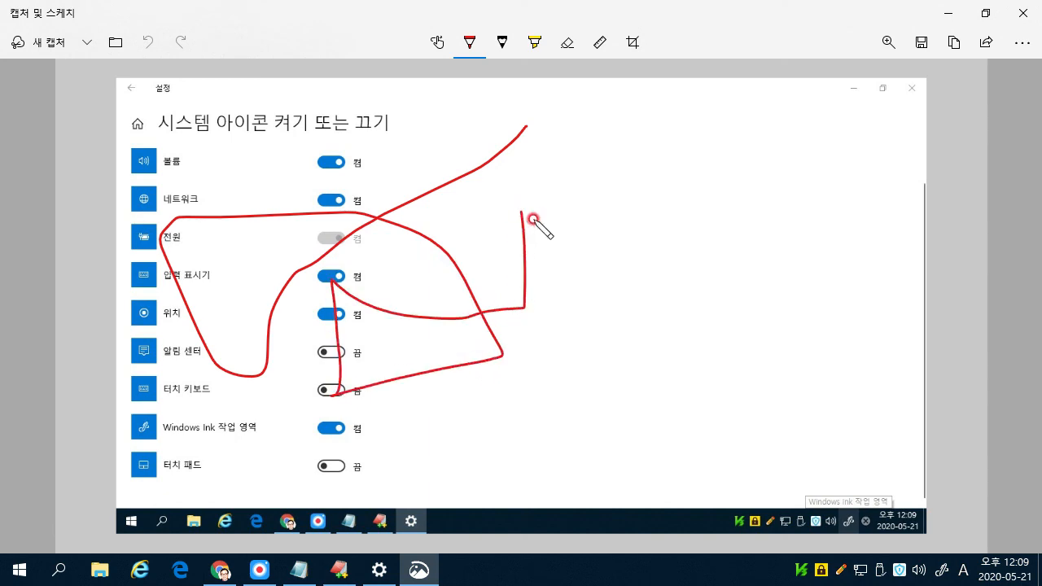
pyautogui.click(1024, 13)
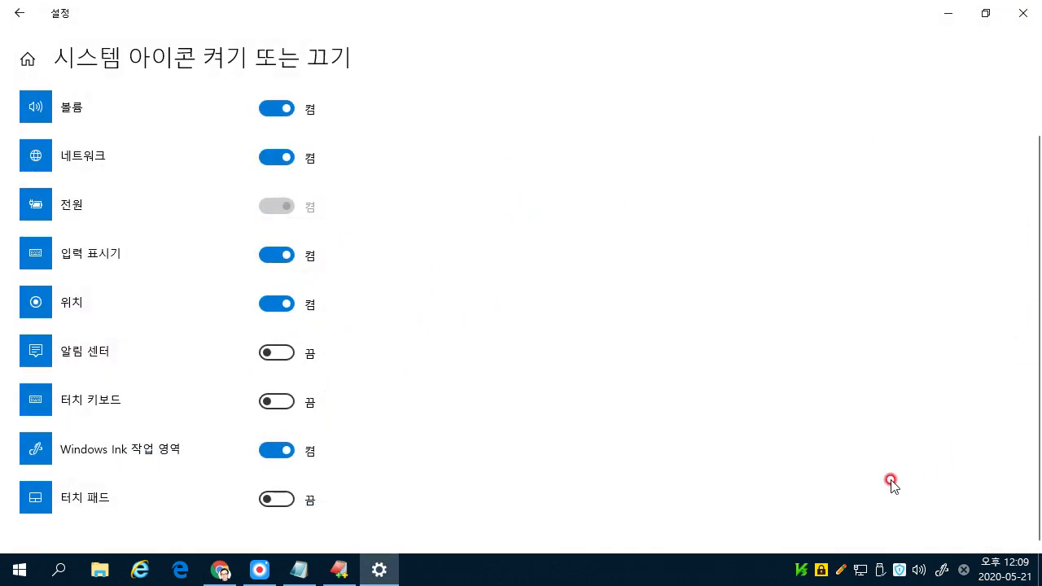
# Step: Turn the Windows Ink 작업 영역 icon off after viewing its workspace, and switch the 터치 패드 icon on and back off
pyautogui.click(942, 572)
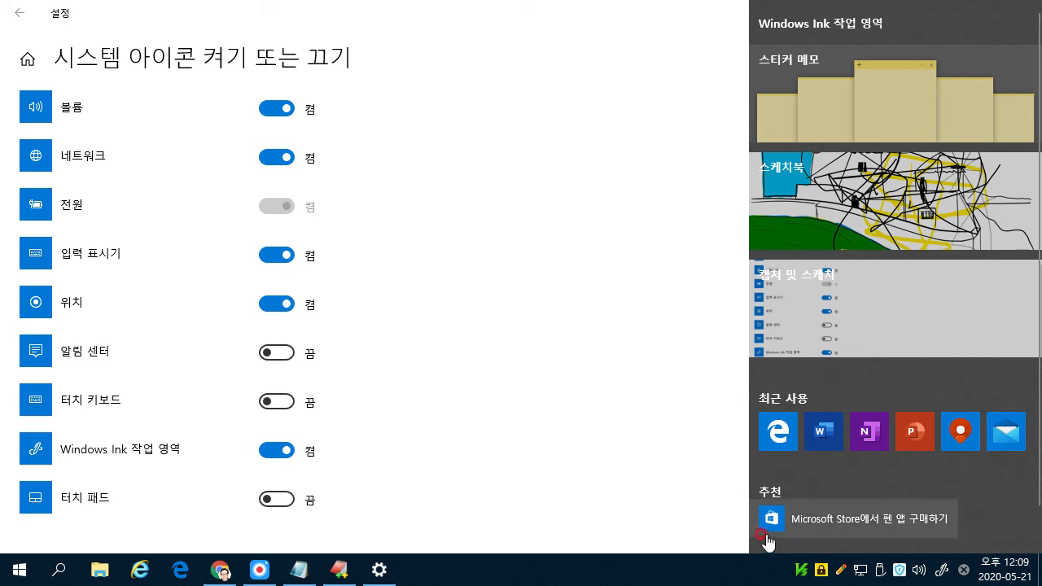
pyautogui.click(270, 453)
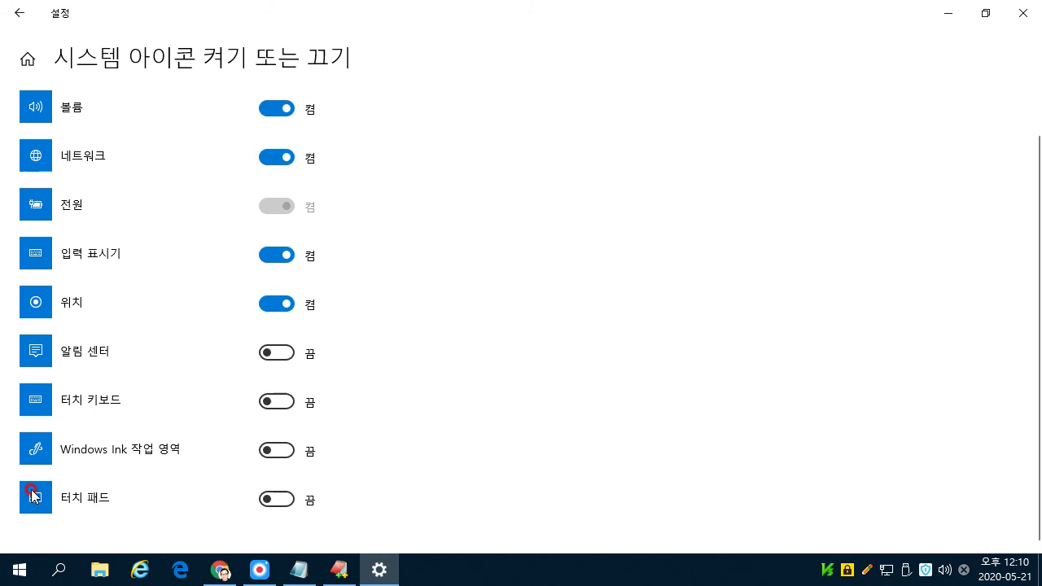
pyautogui.click(291, 499)
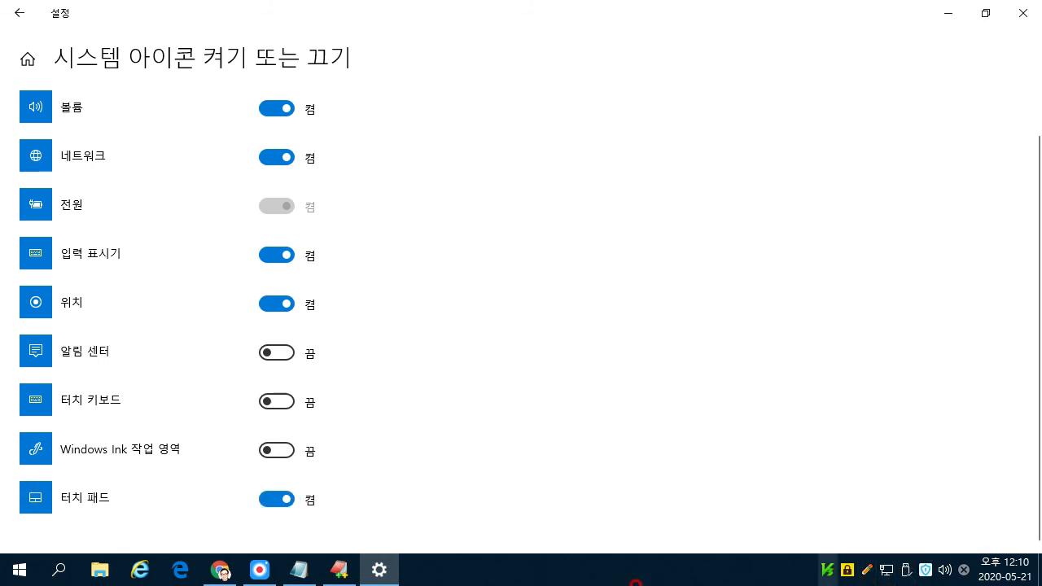
pyautogui.click(275, 500)
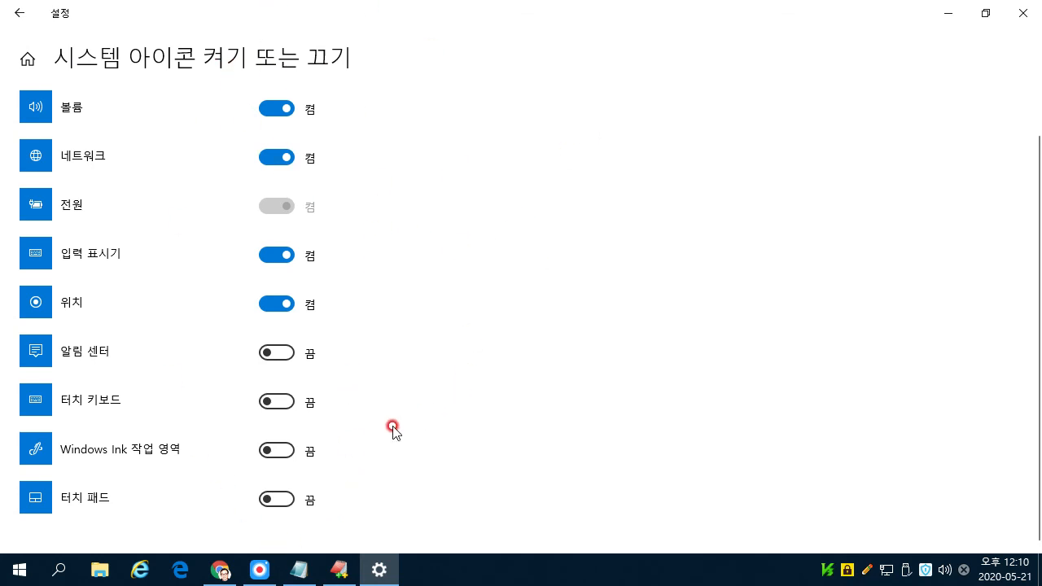
# Step: Return to the 작업 표시줄 settings and examine the 여러 디스플레이 section, outlining it with a red box and clearing the box
pyautogui.click(21, 13)
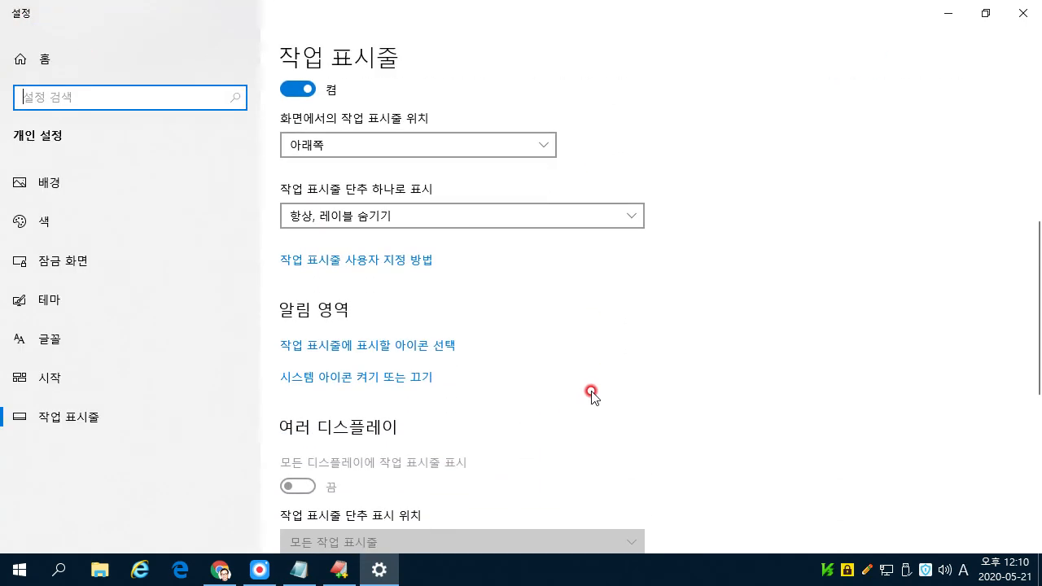
pyautogui.scroll(-2, 592, 395)
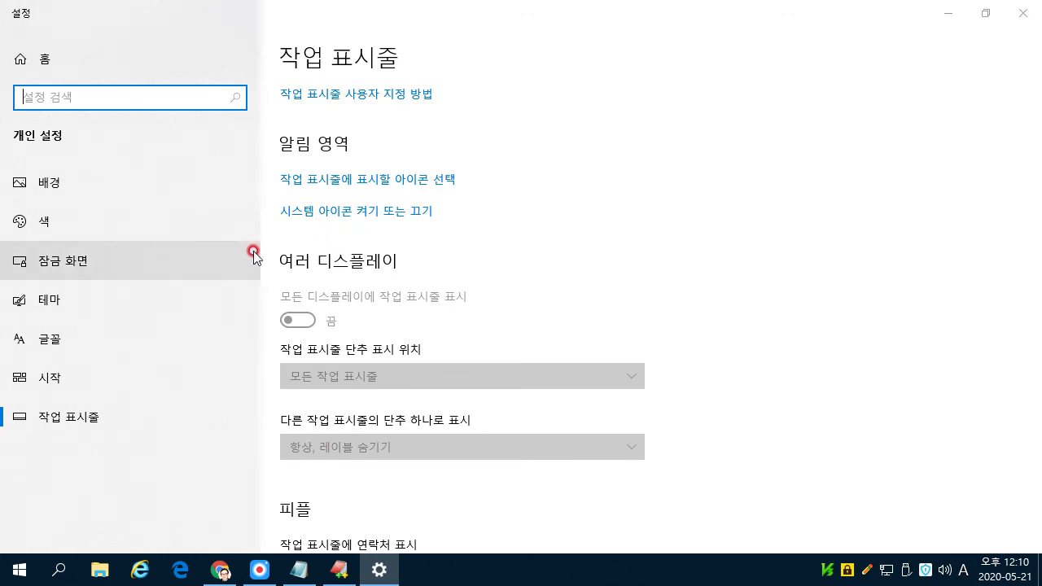
pyautogui.moveTo(273, 246); pyautogui.dragTo(677, 477)
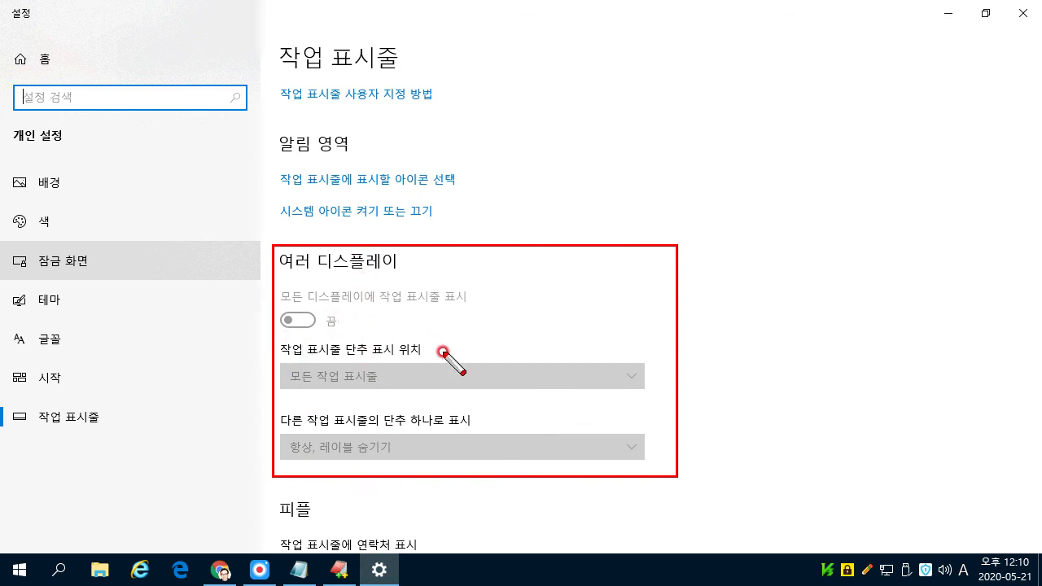
pyautogui.press('Escape')
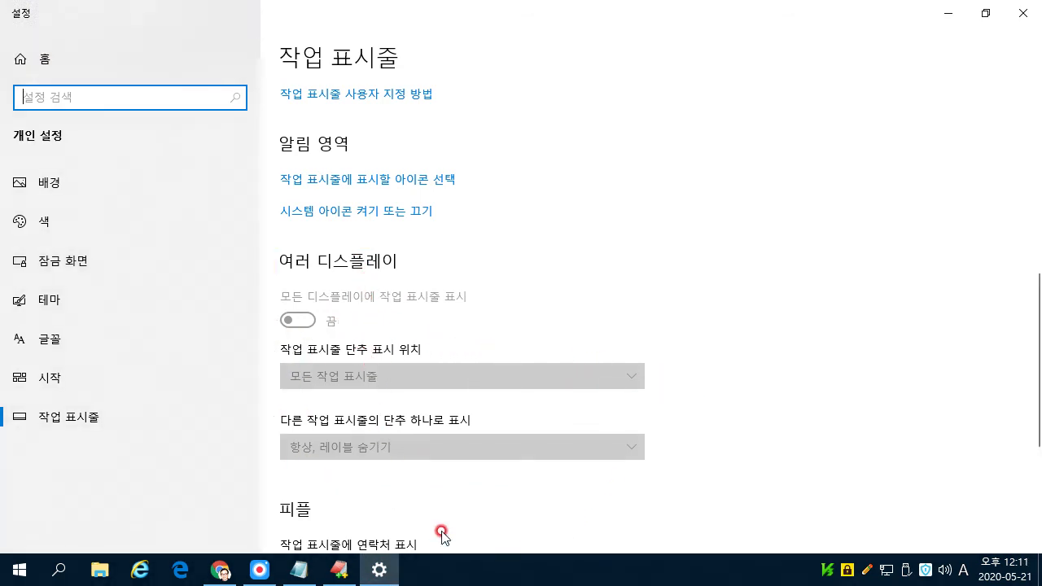
# Step: Outline the 피플 section with a red box, clear the box, and switch 작업 표시줄에 연락처 표시 on and back off
pyautogui.scroll(-4, 389, 468)
pyautogui.moveTo(274, 193)
pyautogui.mouseDown()
pyautogui.moveTo(294, 458)
pyautogui.moveTo(320, 523)
pyautogui.moveTo(481, 531)
pyautogui.mouseUp()
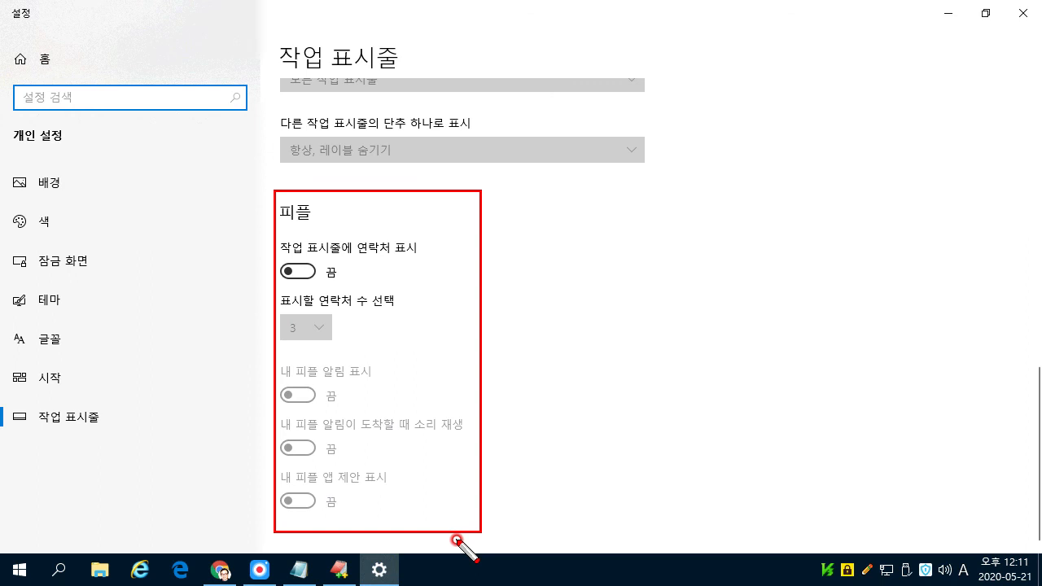
pyautogui.press('Escape')
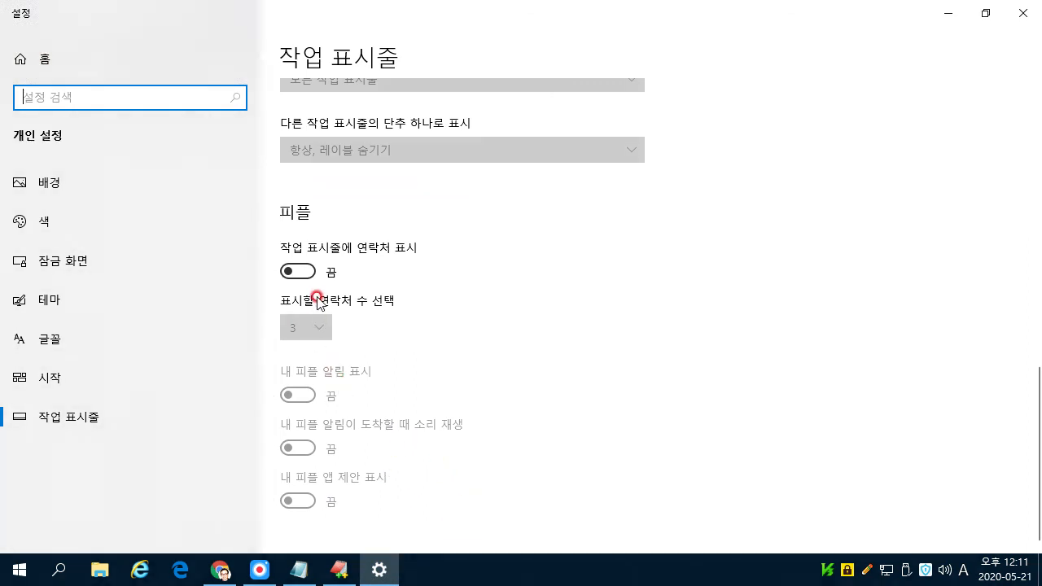
pyautogui.click(301, 272)
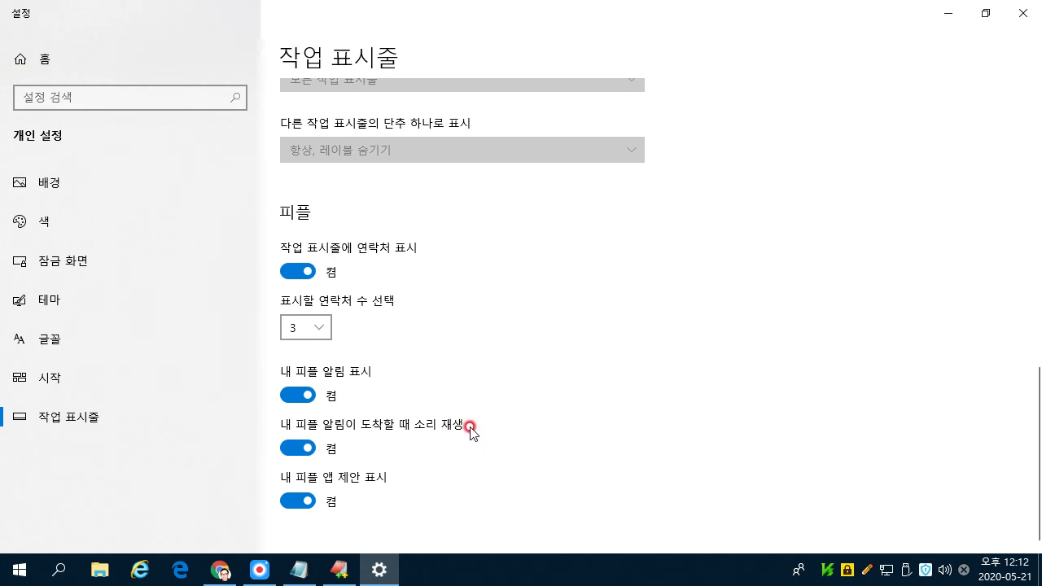
pyautogui.click(286, 281)
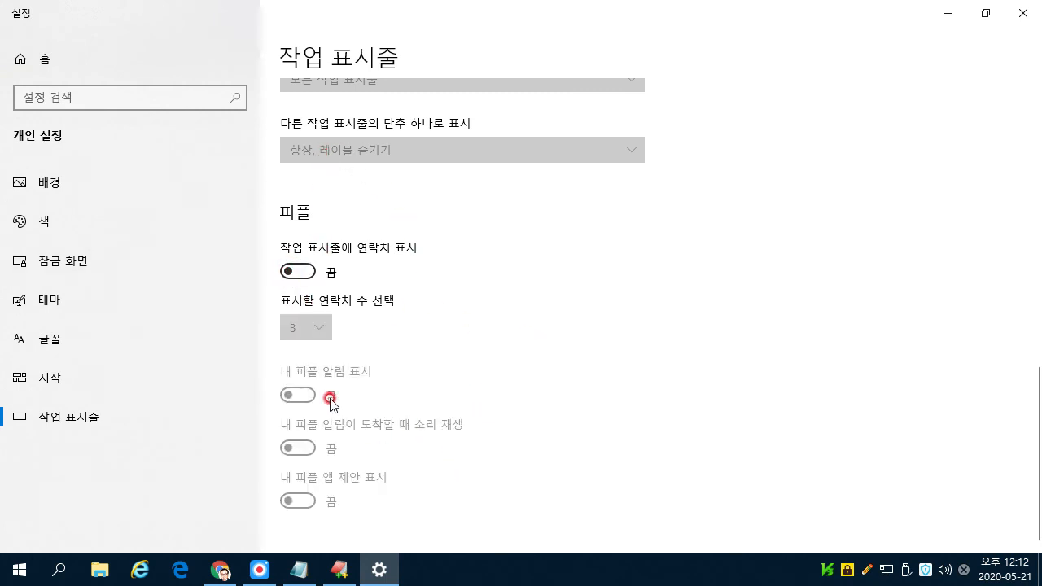
# Step: Close the settings window, open the Start menu to view its app list and tiles, and close the menu
pyautogui.scroll(3, 692, 263)
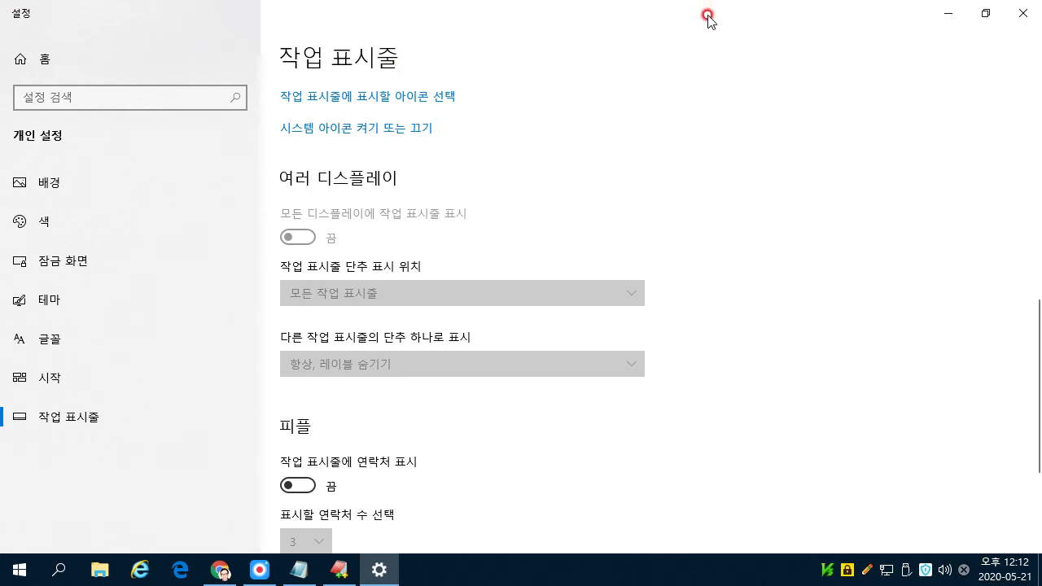
pyautogui.hotkey('alt', 'F4')
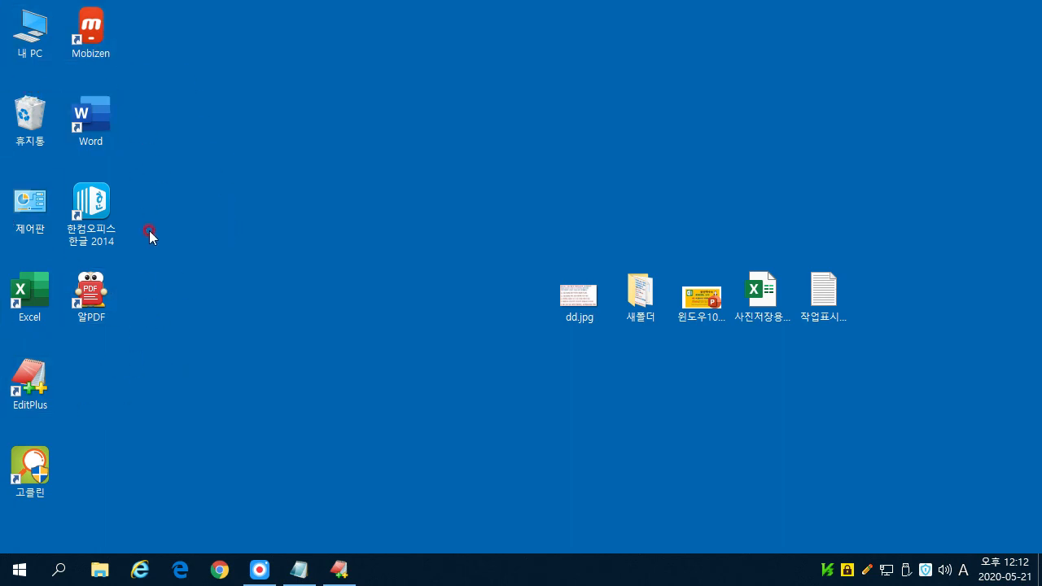
pyautogui.click(17, 575)
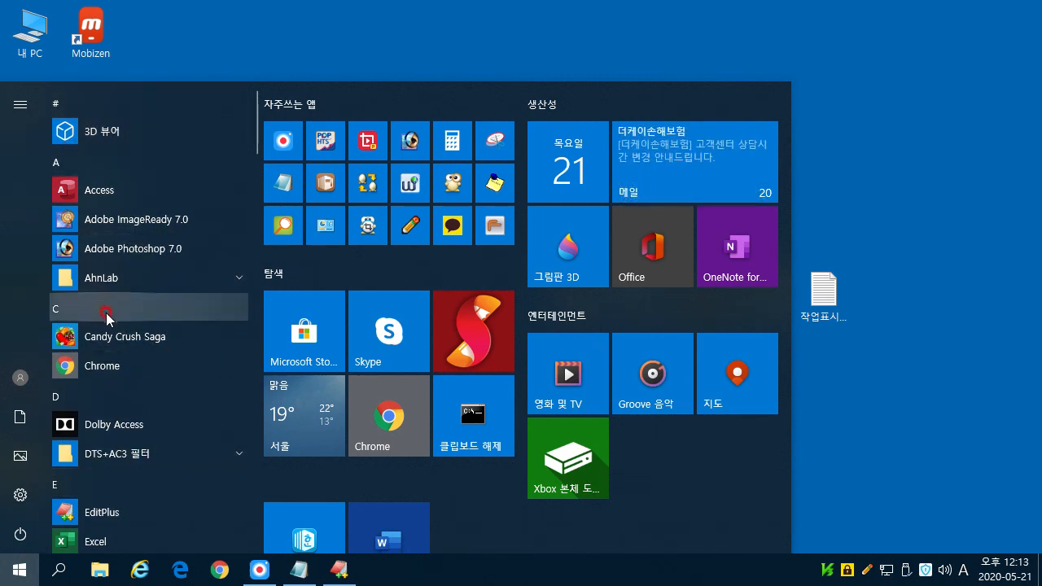
pyautogui.click(924, 191)
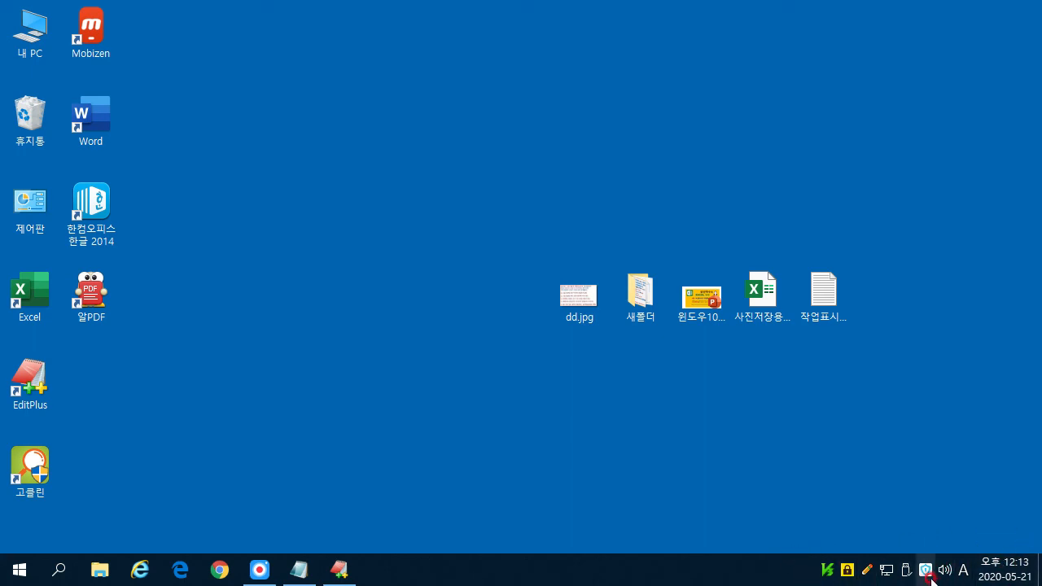
pyautogui.rightClick(774, 567)
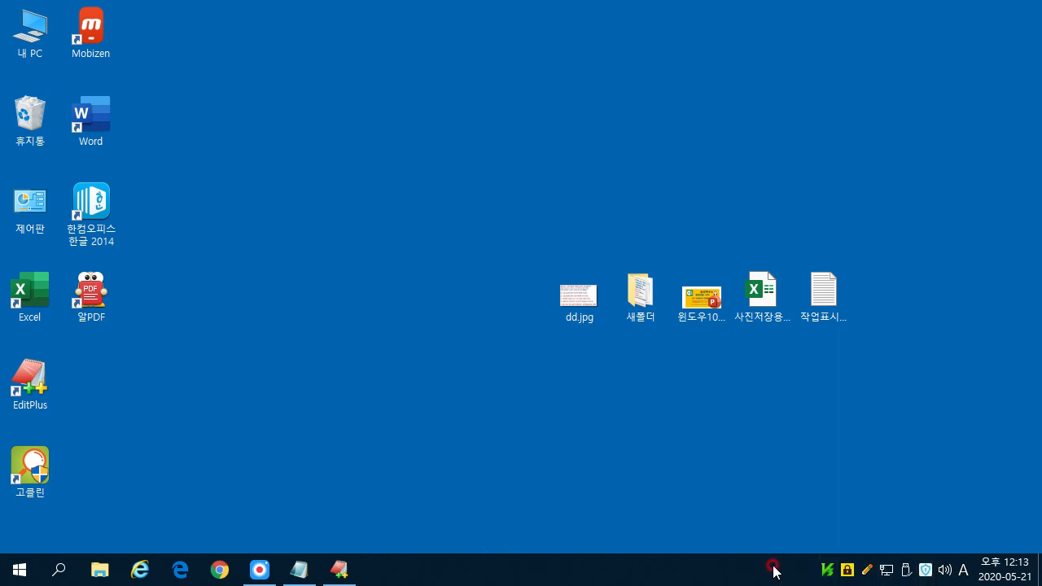
pyautogui.click(558, 509)
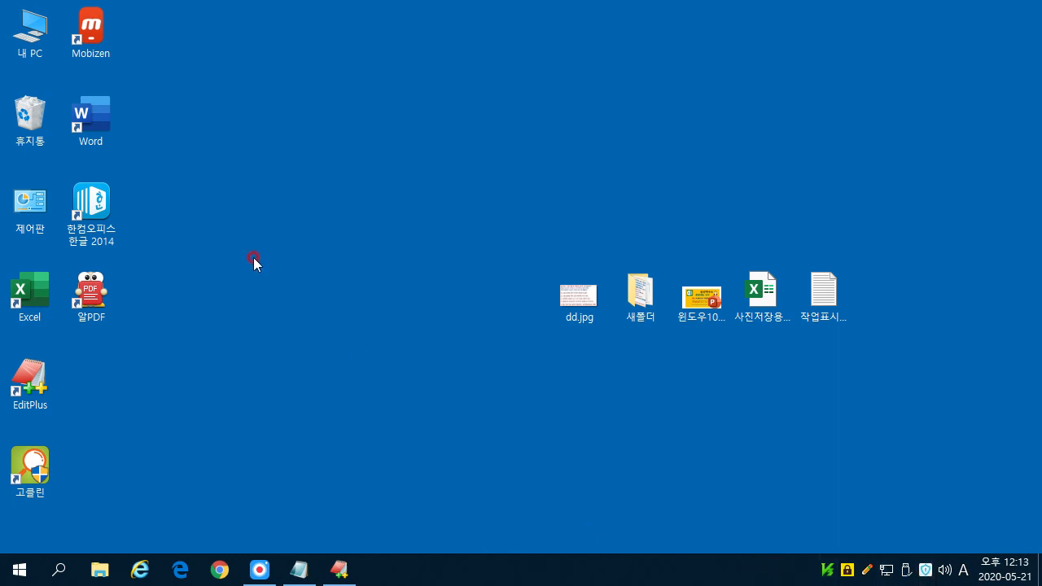